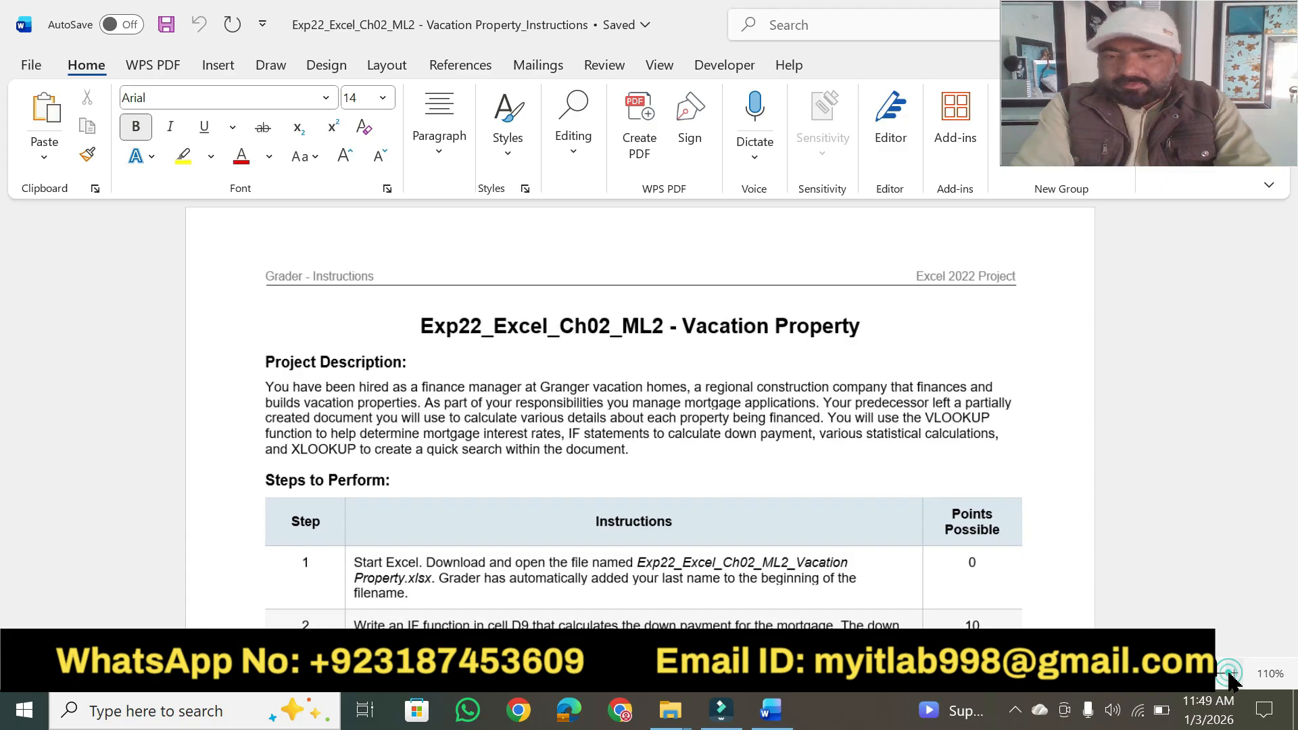
Enlarge the document title "Exp22_Excel_Ch02_ML2 - Vacation Property" to 20 pt and highlight it in yellow.
click(1232, 674)
click(1232, 674)
click(1232, 674)
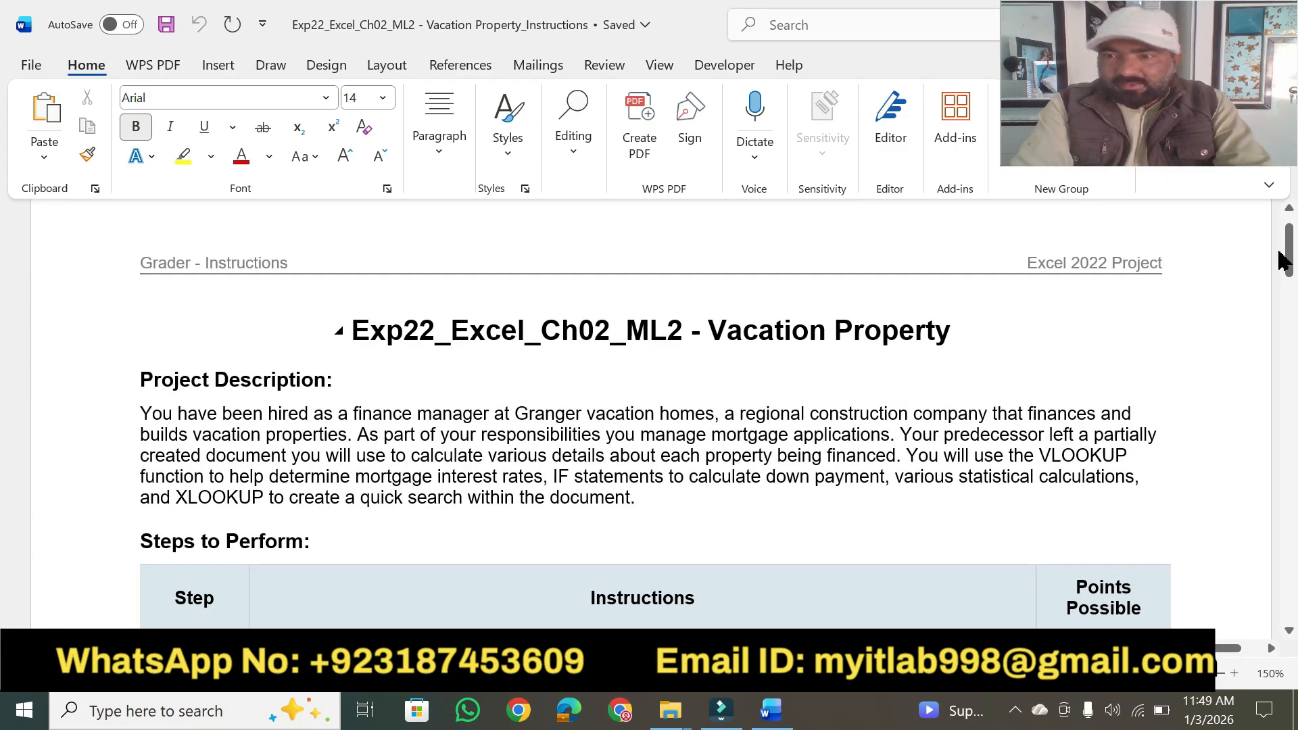
drag(1282, 261, 1289, 253)
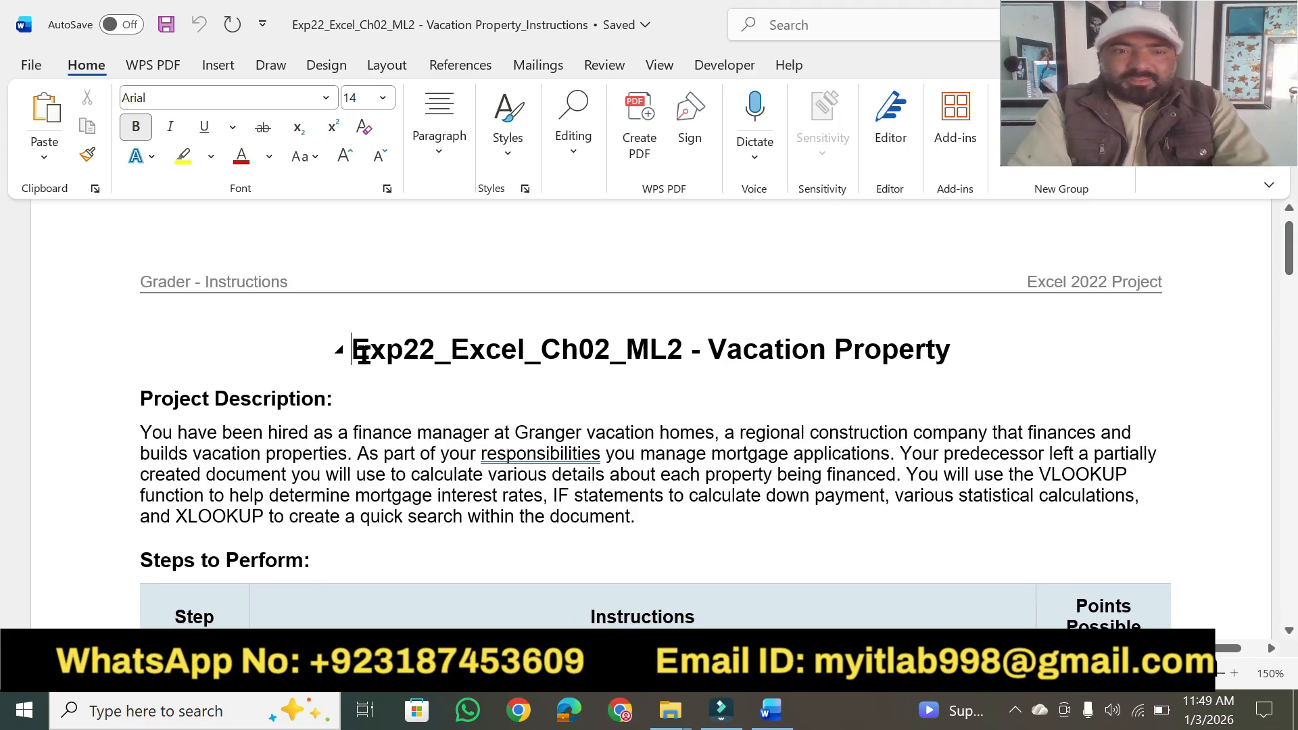
drag(354, 349, 956, 350)
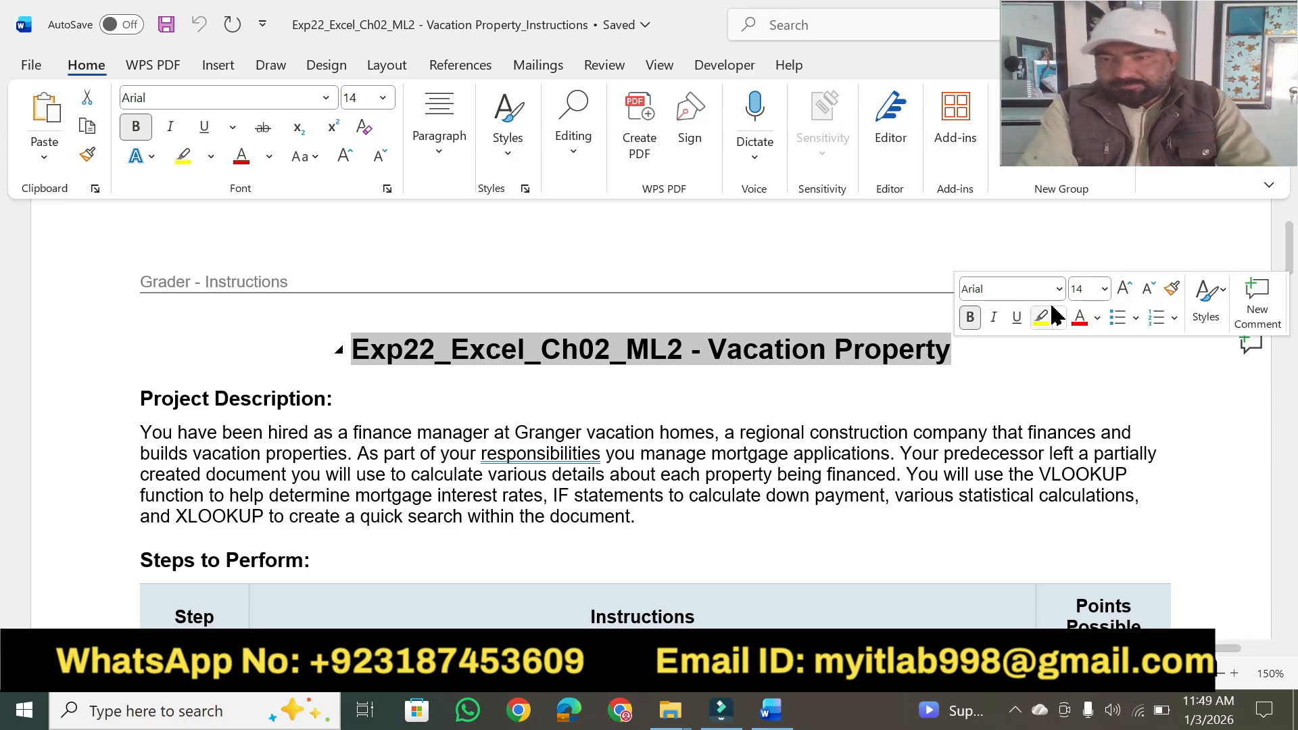
click(1088, 289)
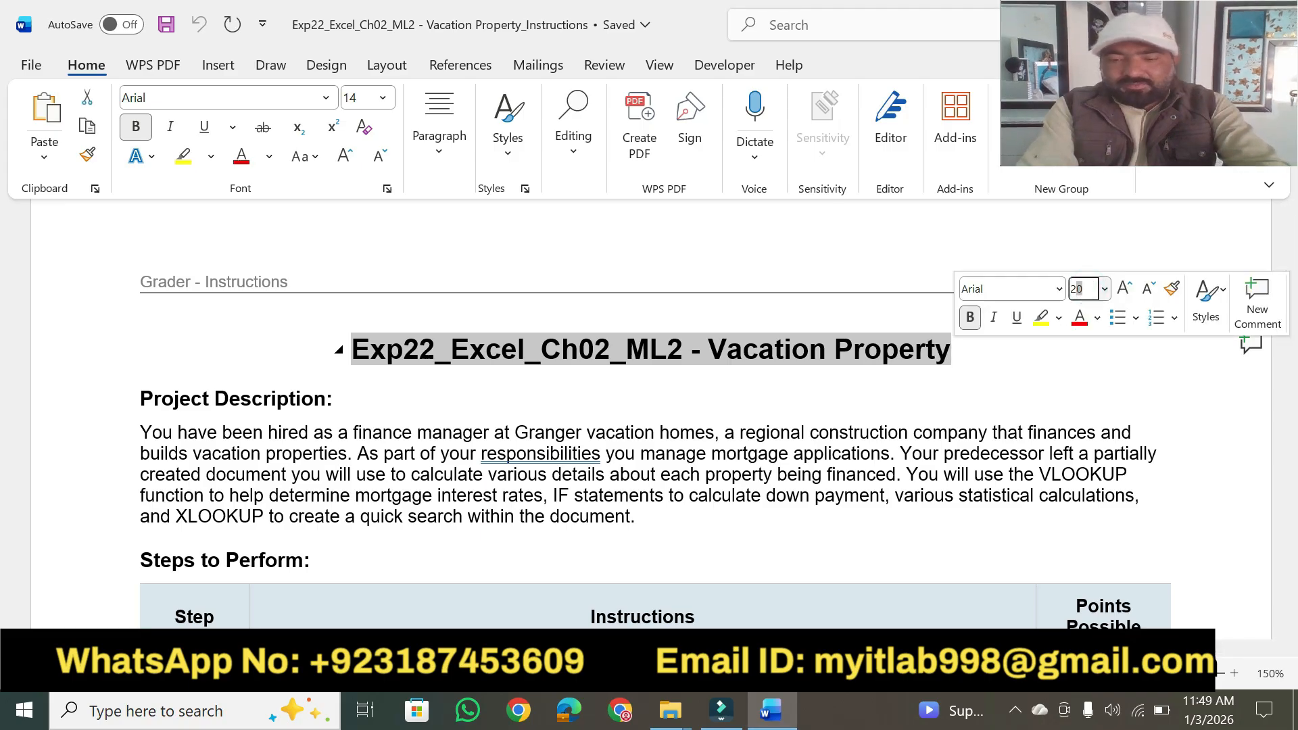
key(Return)
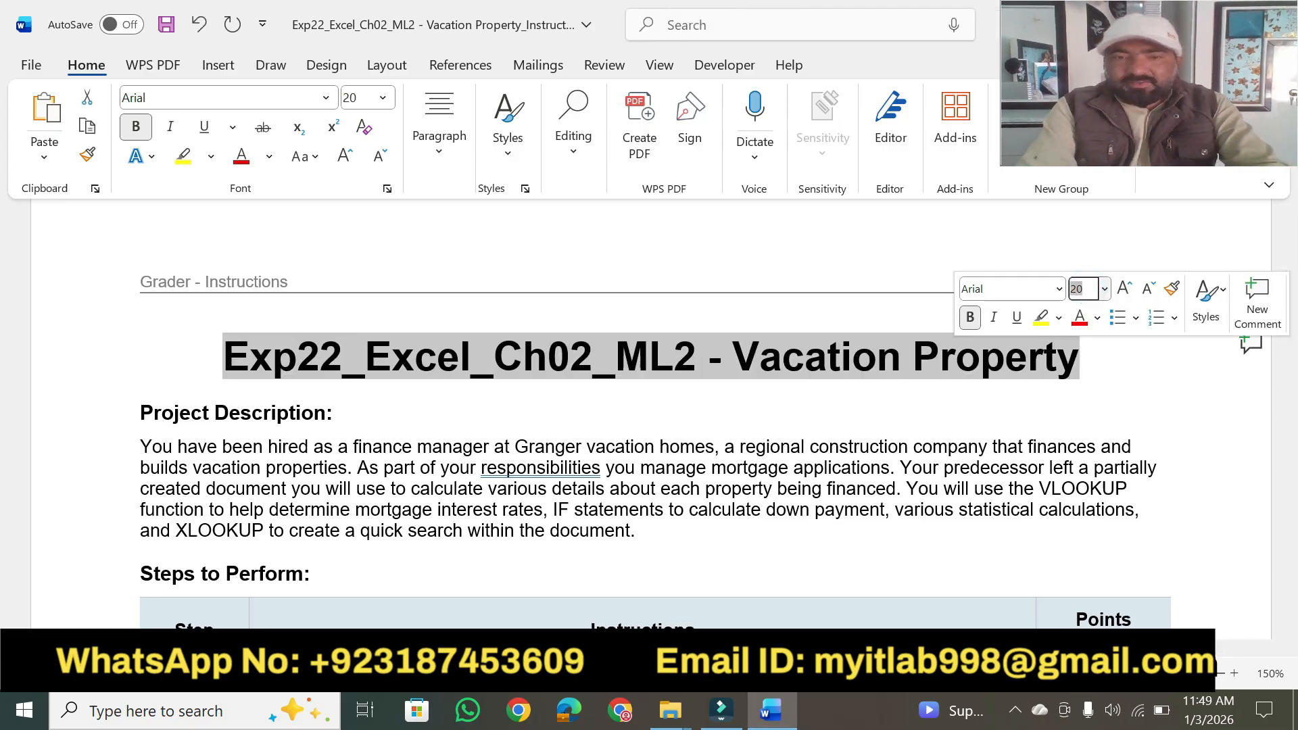
click(1041, 316)
click(814, 396)
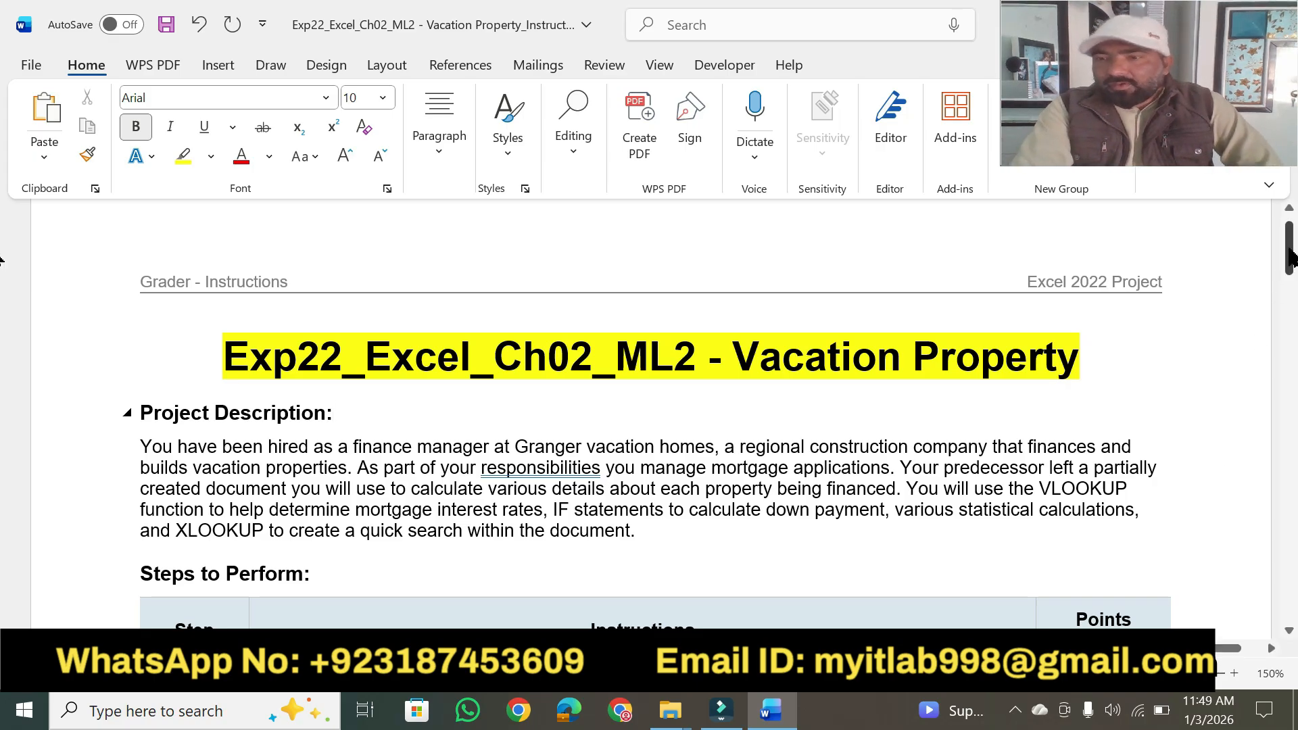
Highlight the step 13 instruction about saving, closing and submitting the workbook in yellow.
drag(1289, 257, 1291, 456)
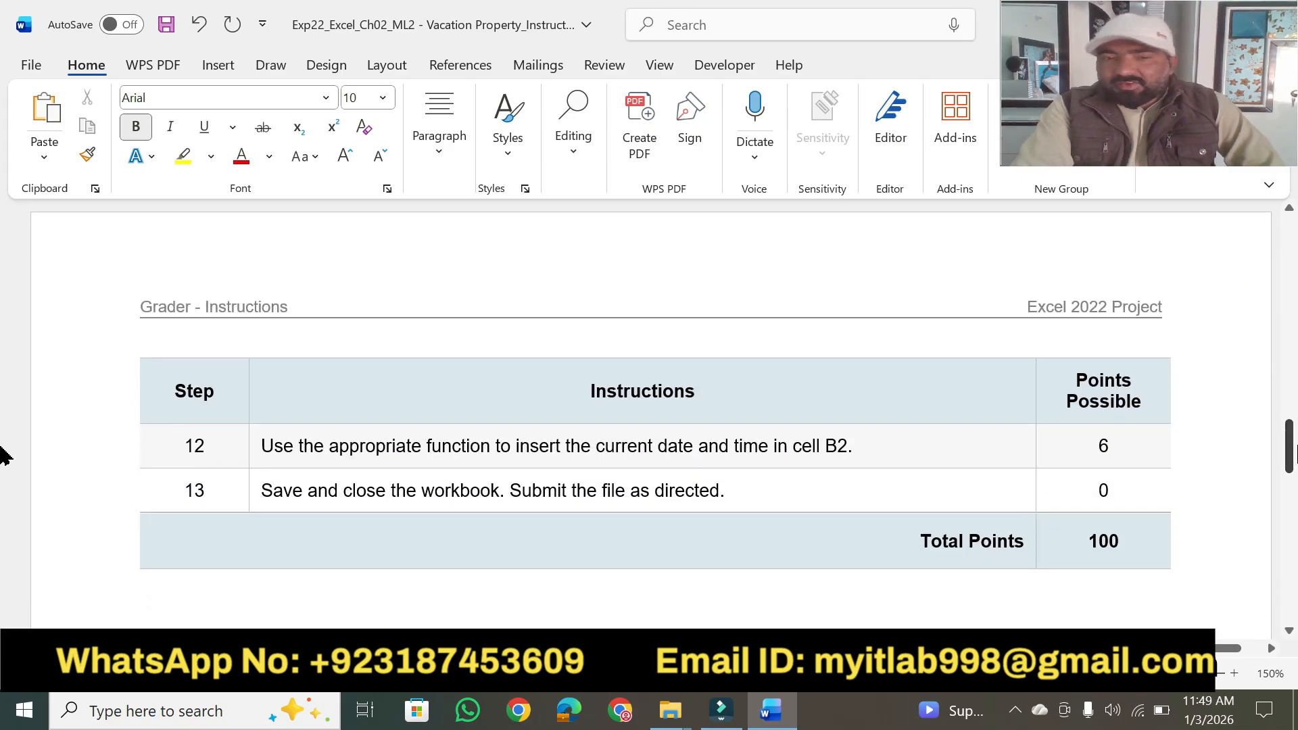
drag(263, 495, 776, 489)
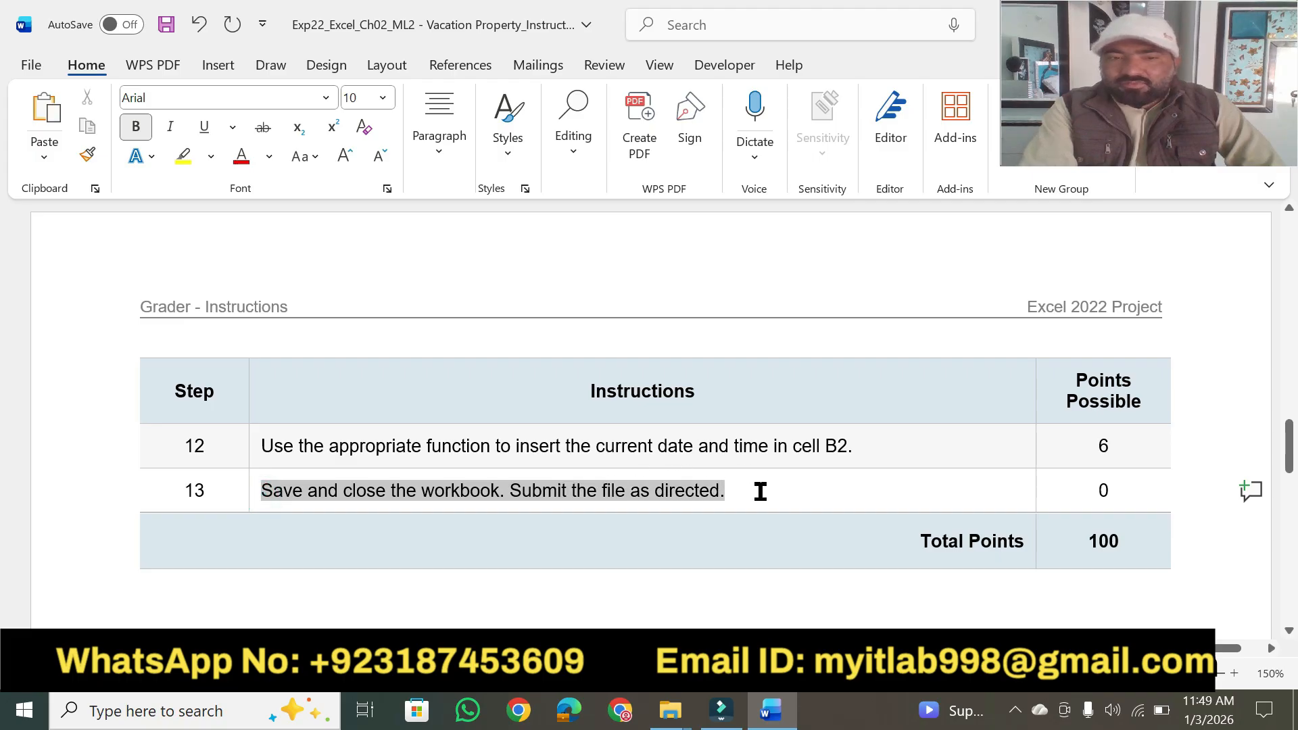
click(844, 456)
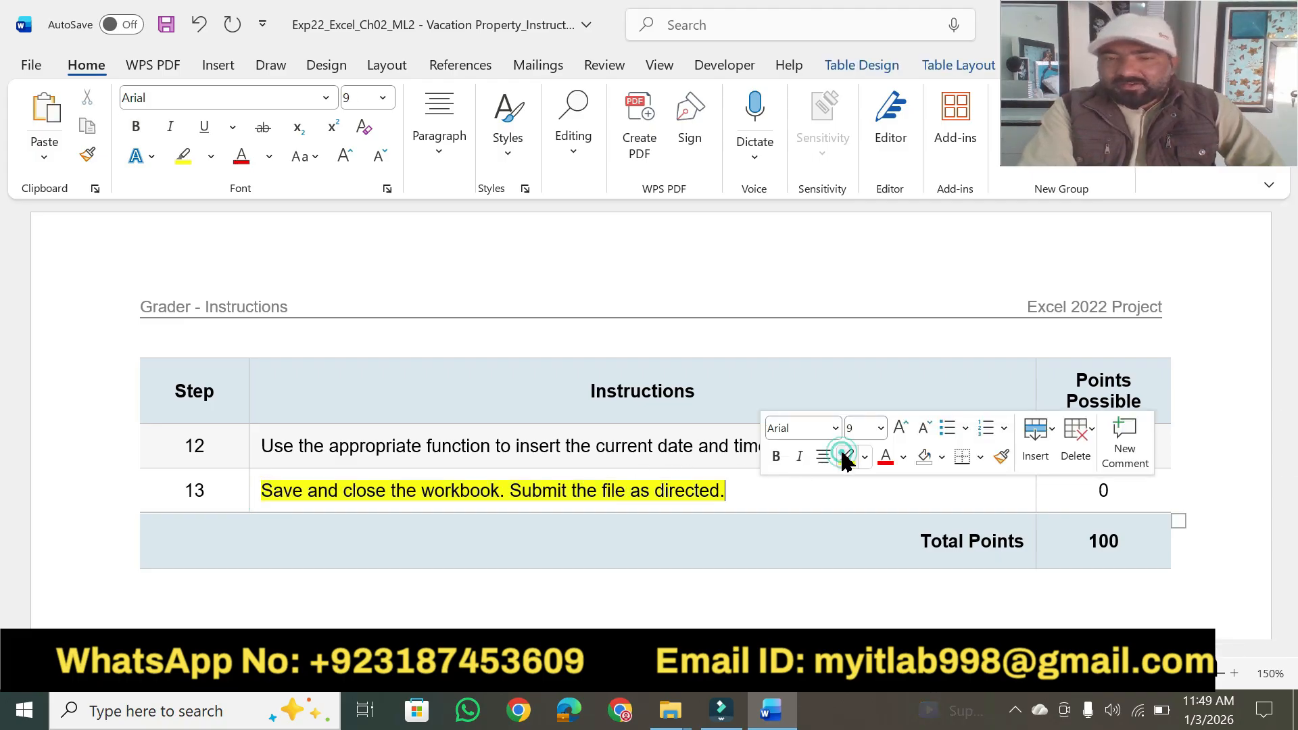
Highlight in yellow the Project Description heading and the phrases on the finance manager job, construction company, vacation properties and mortgage application responsibilities.
drag(1291, 468, 1292, 256)
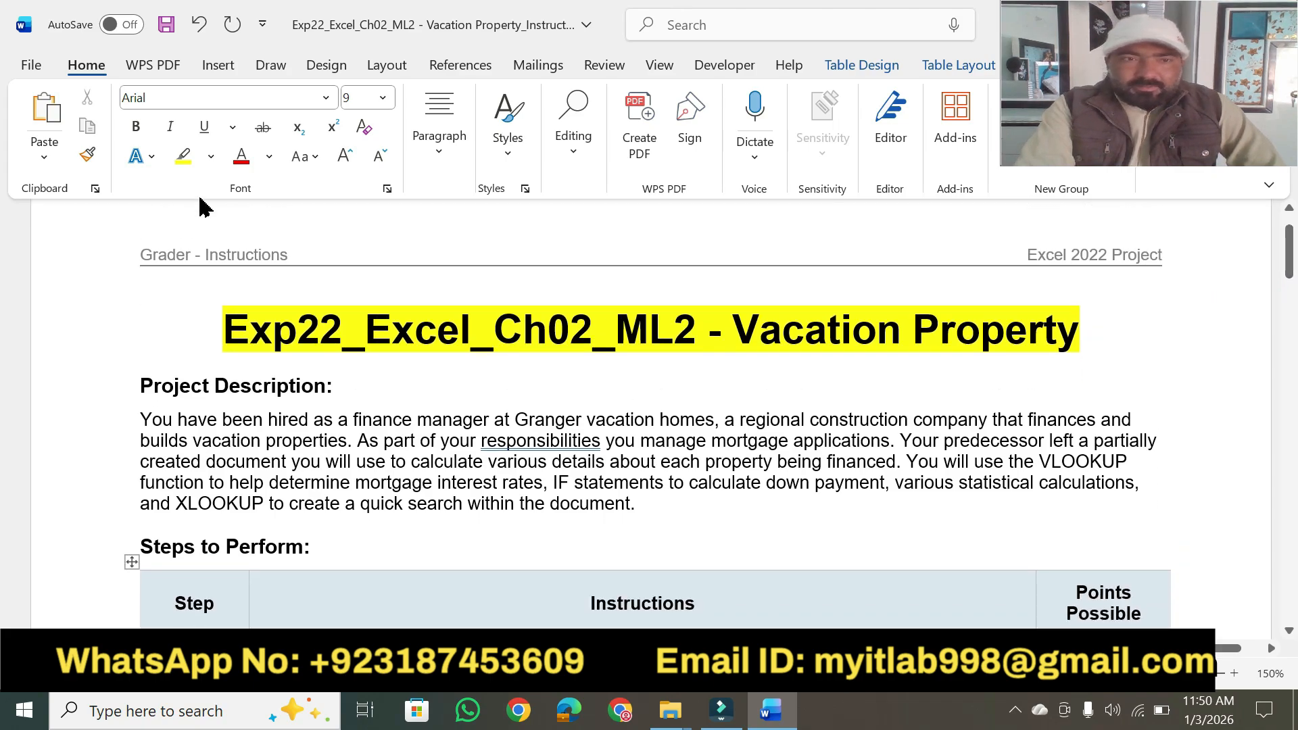
click(183, 156)
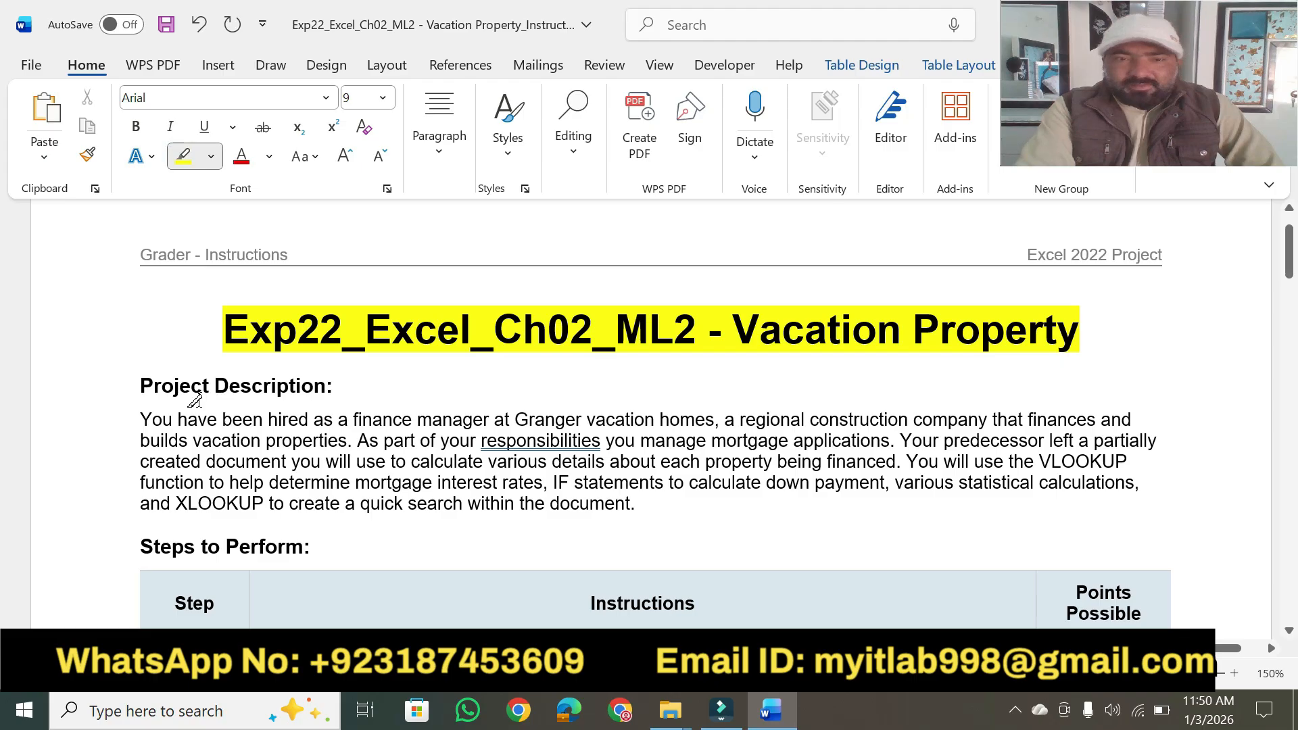
drag(132, 386, 343, 387)
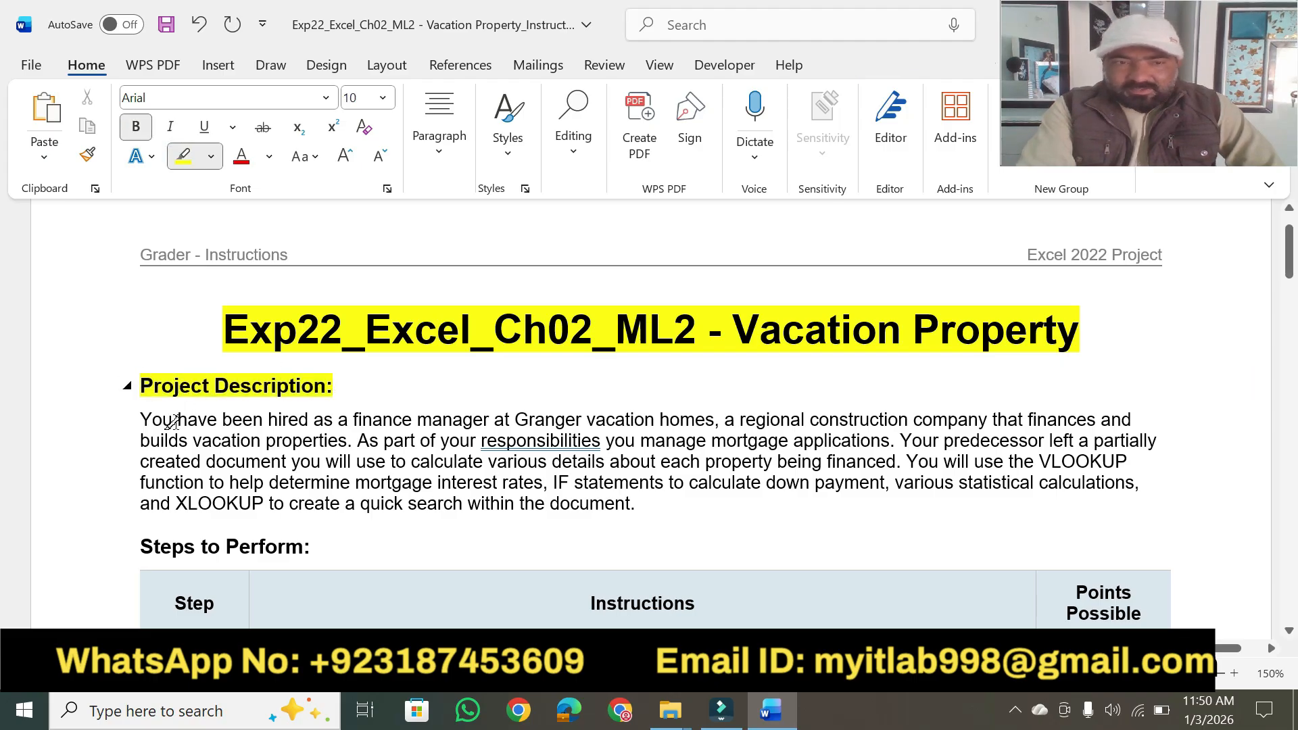
drag(264, 420, 1094, 401)
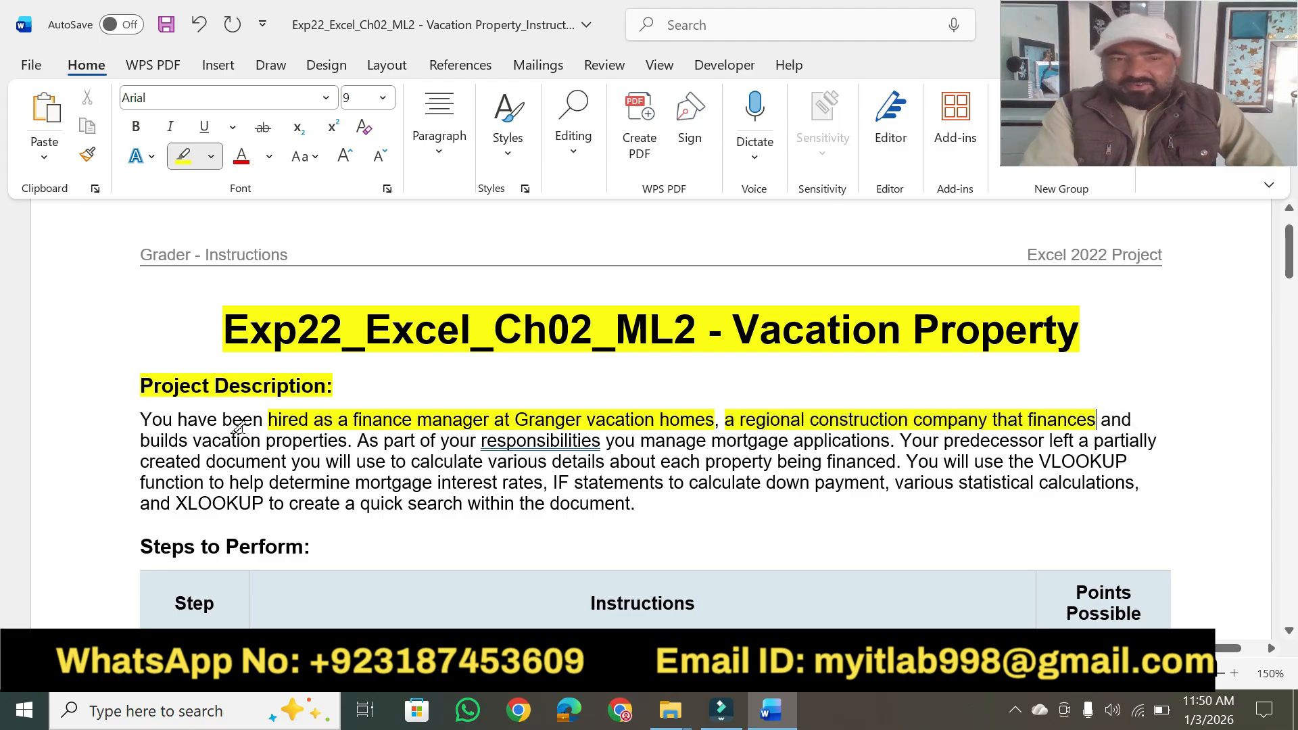
drag(193, 443, 346, 444)
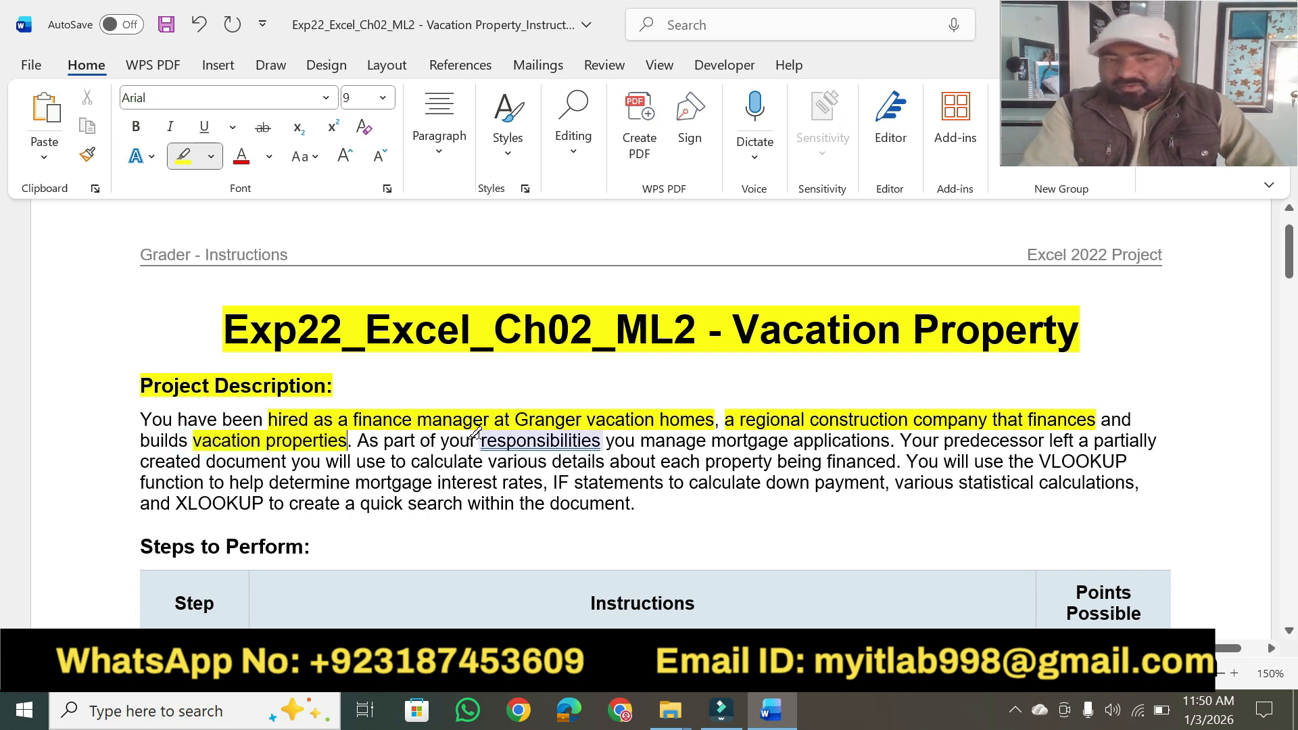
mouse_move(481, 440)
mouse_down()
mouse_move(690, 439)
mouse_move(676, 418)
mouse_move(808, 441)
mouse_move(937, 441)
mouse_move(895, 441)
mouse_up()
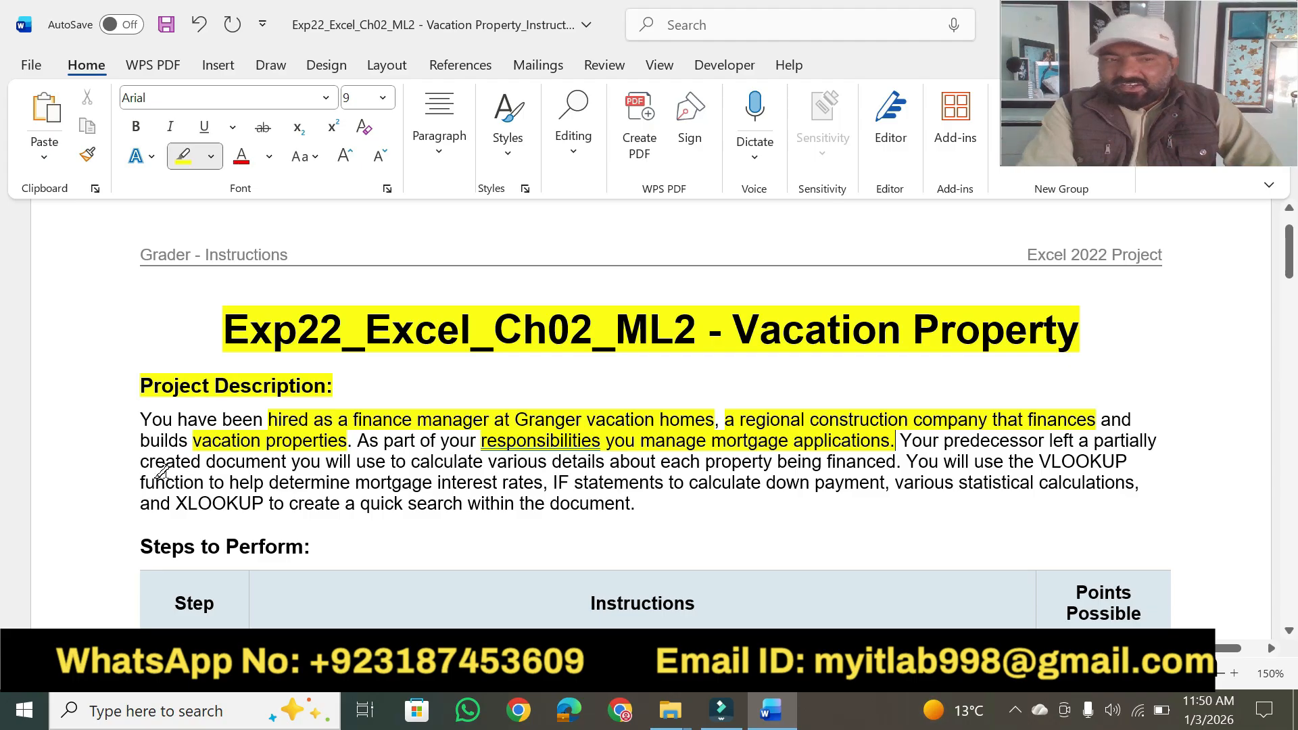
Highlight in yellow the description's phrases on property details, VLOOKUP, mortgage interest rates, IF statements, statistical calculations and the XLOOKUP quick search.
drag(143, 462, 898, 458)
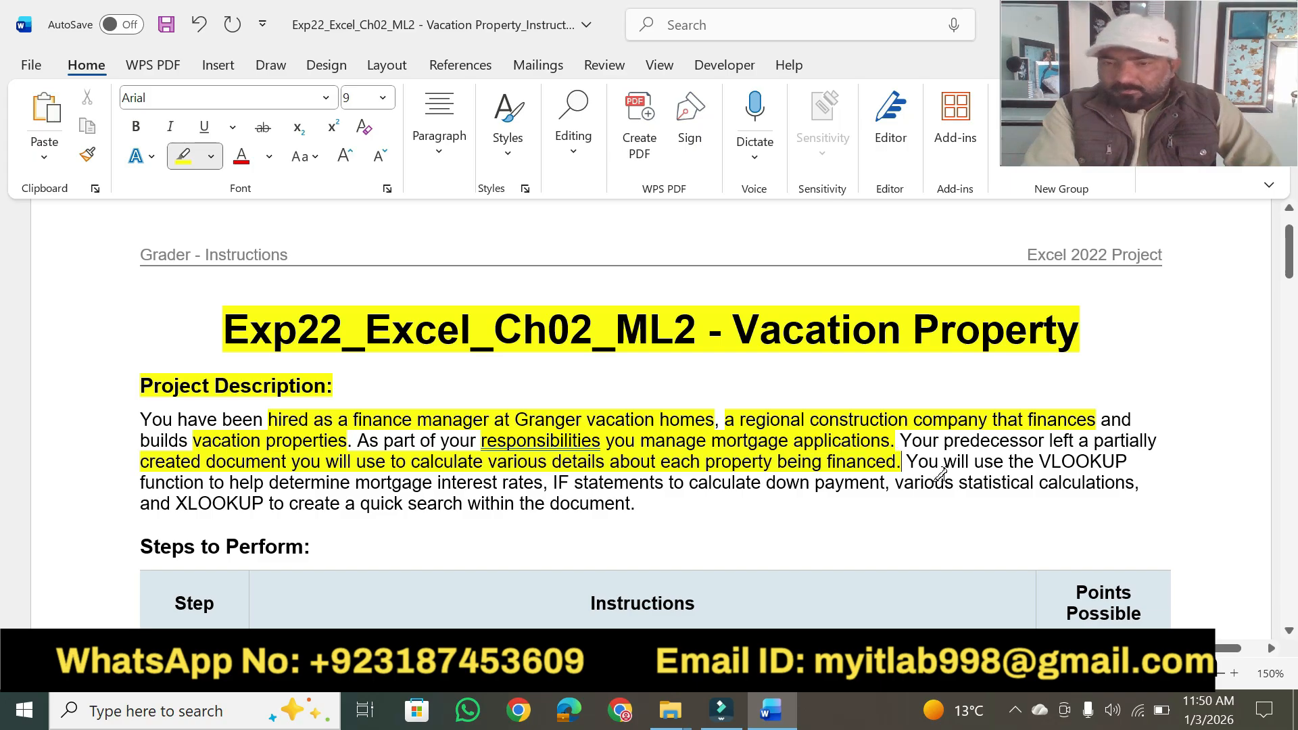
drag(1033, 457, 1127, 462)
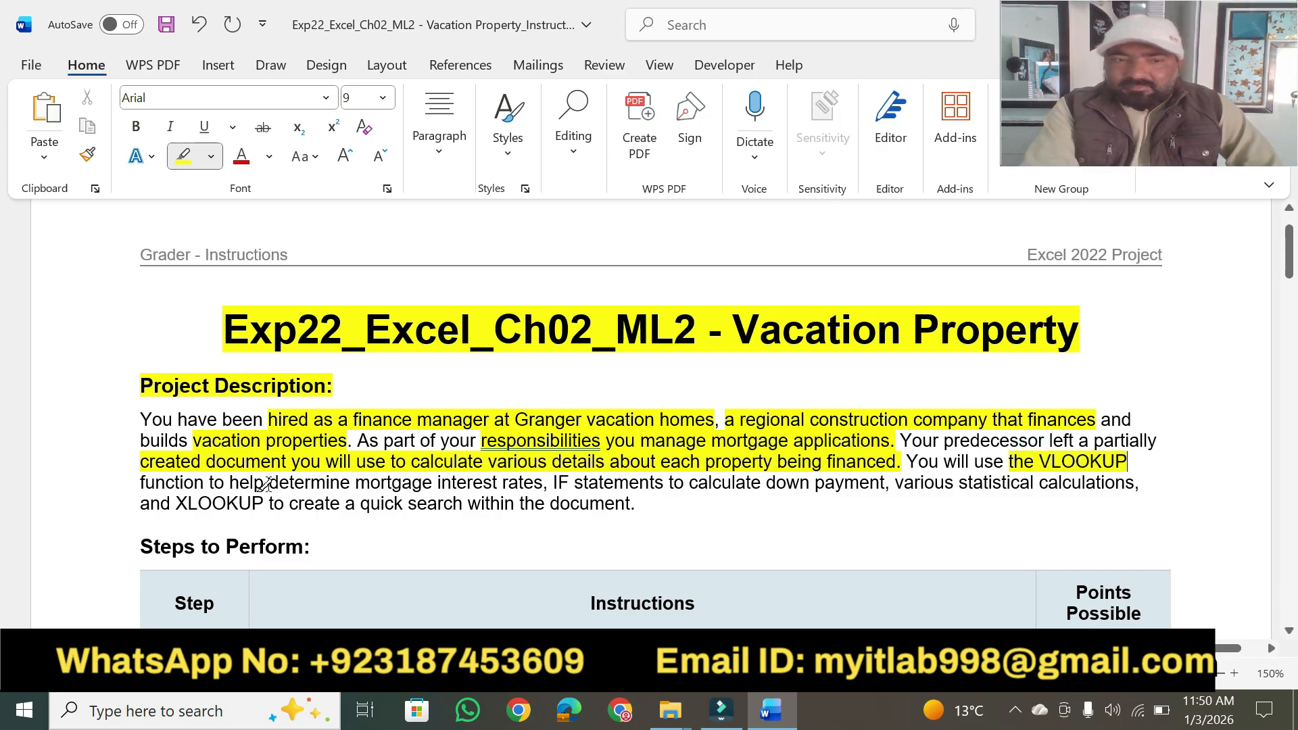
mouse_move(230, 482)
mouse_down()
mouse_move(1165, 482)
mouse_move(1150, 484)
mouse_up()
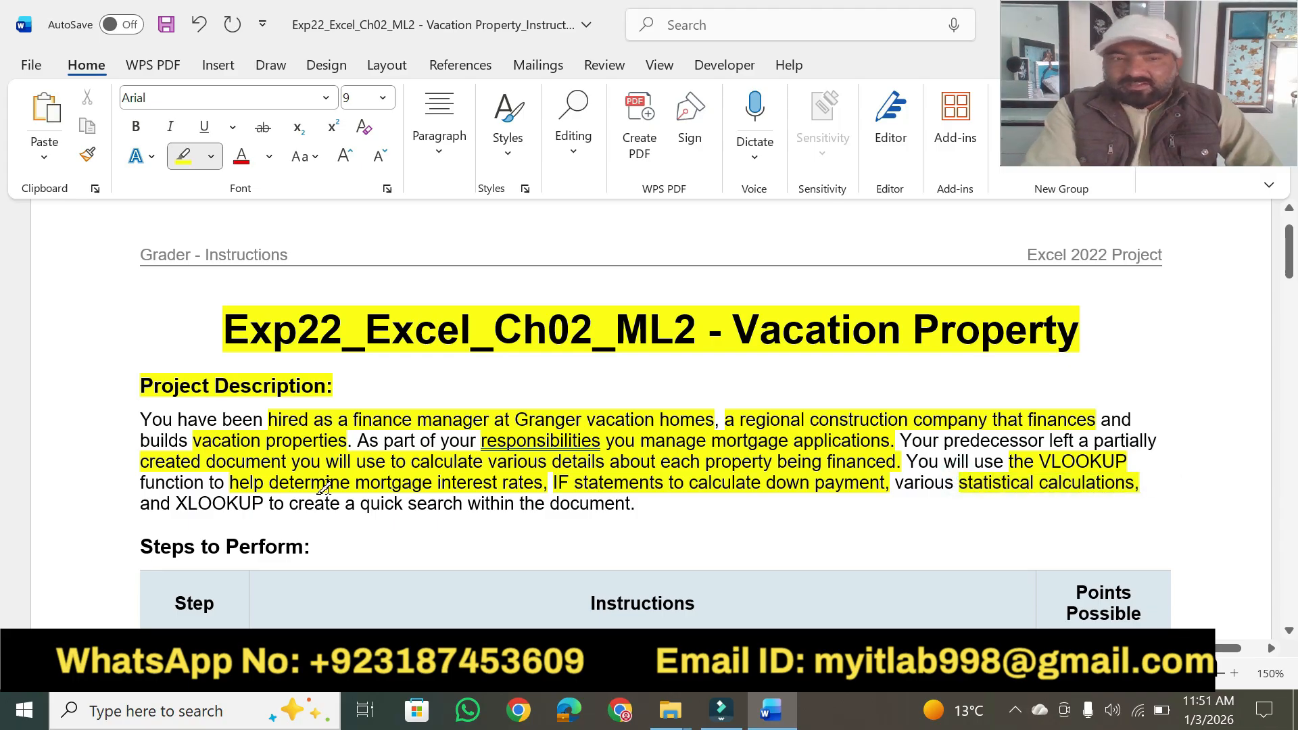
mouse_move(174, 503)
mouse_down()
mouse_move(658, 502)
mouse_move(636, 503)
mouse_up()
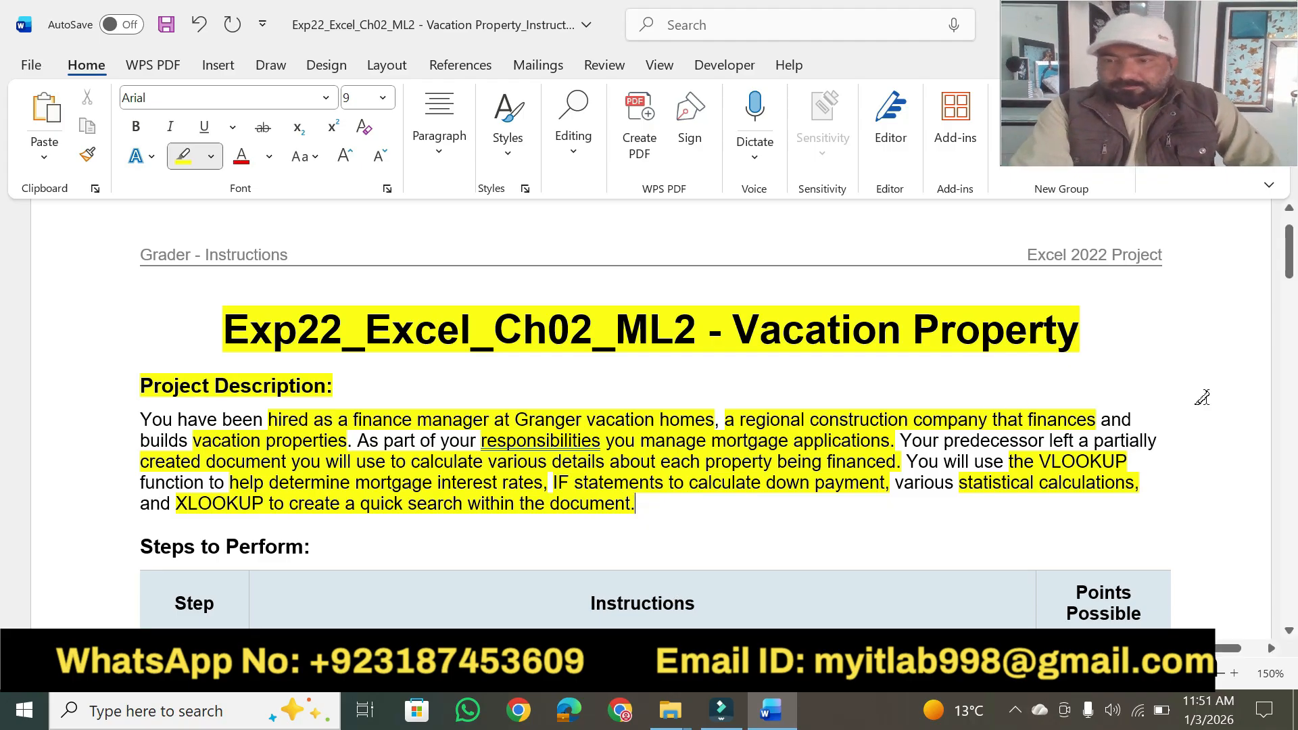
Highlight in yellow the "Steps to Perform:" heading, the "Instructions" column header and step 1's "Start Excel. Download and open the file".
drag(1290, 638, 1290, 638)
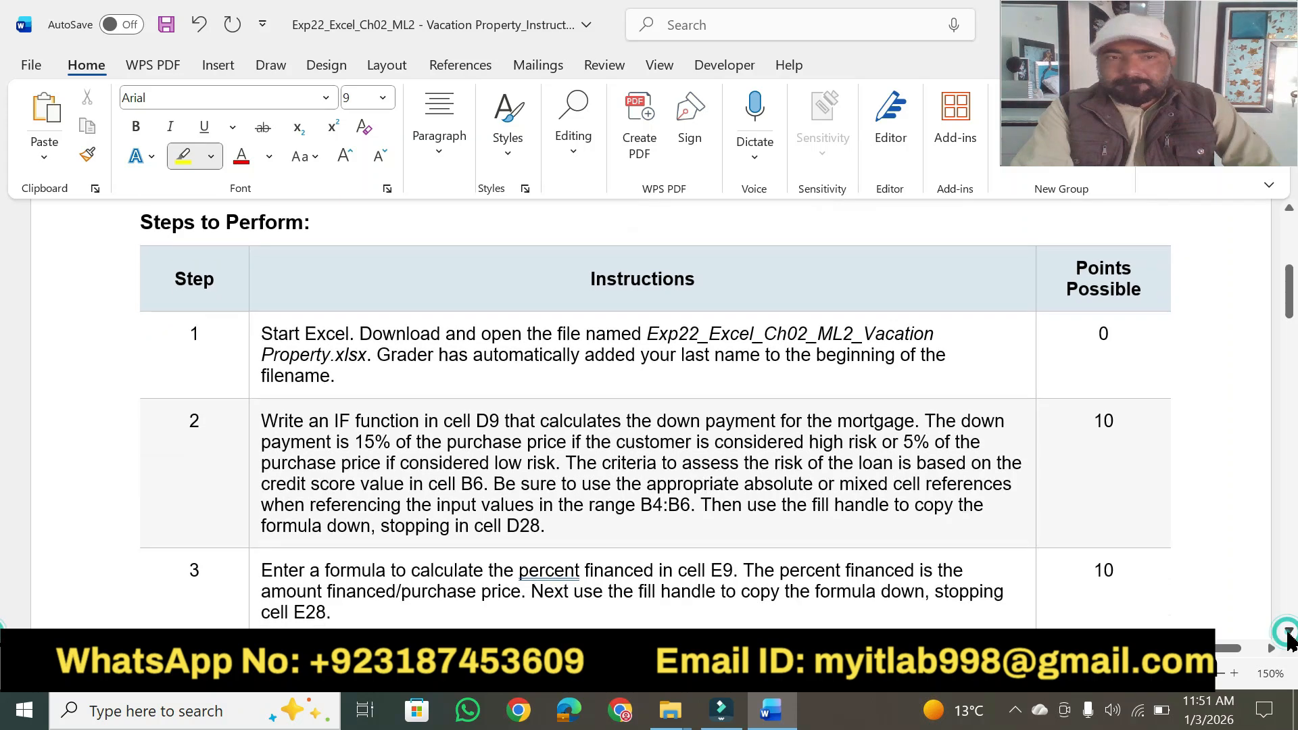
drag(140, 223, 311, 223)
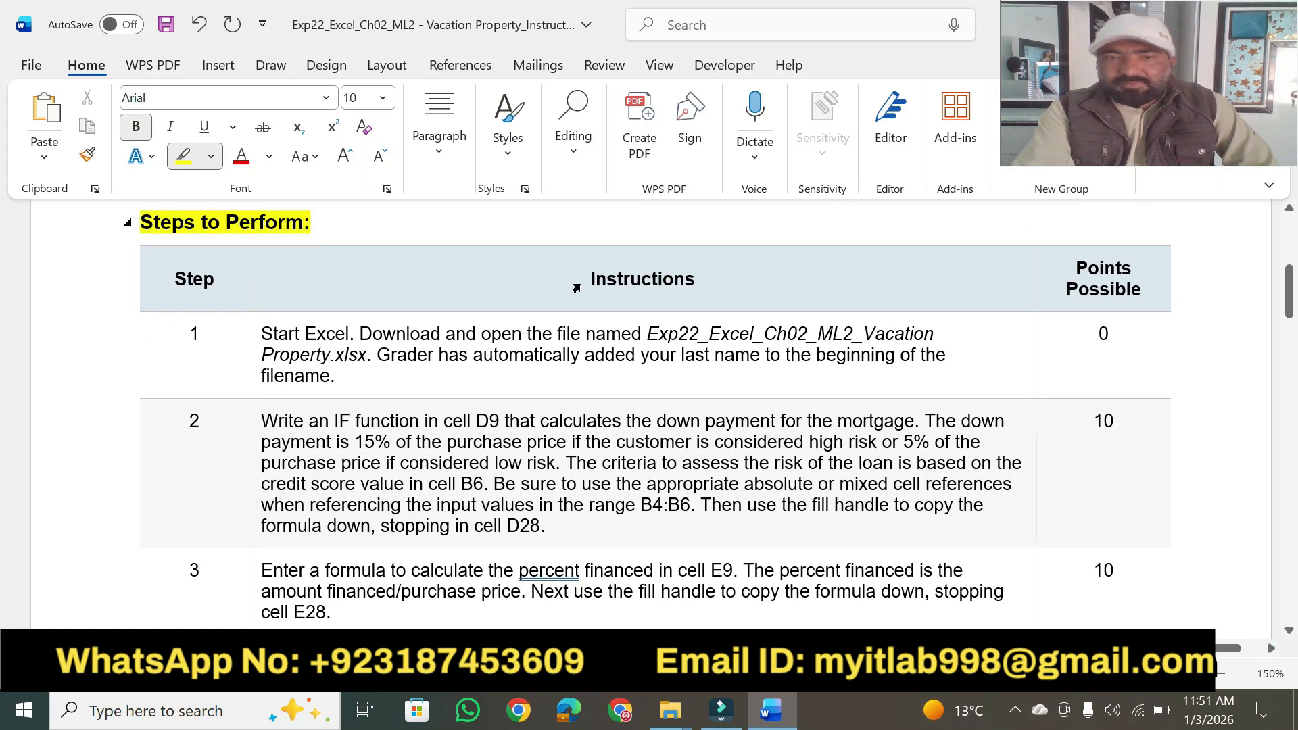
drag(586, 284, 704, 276)
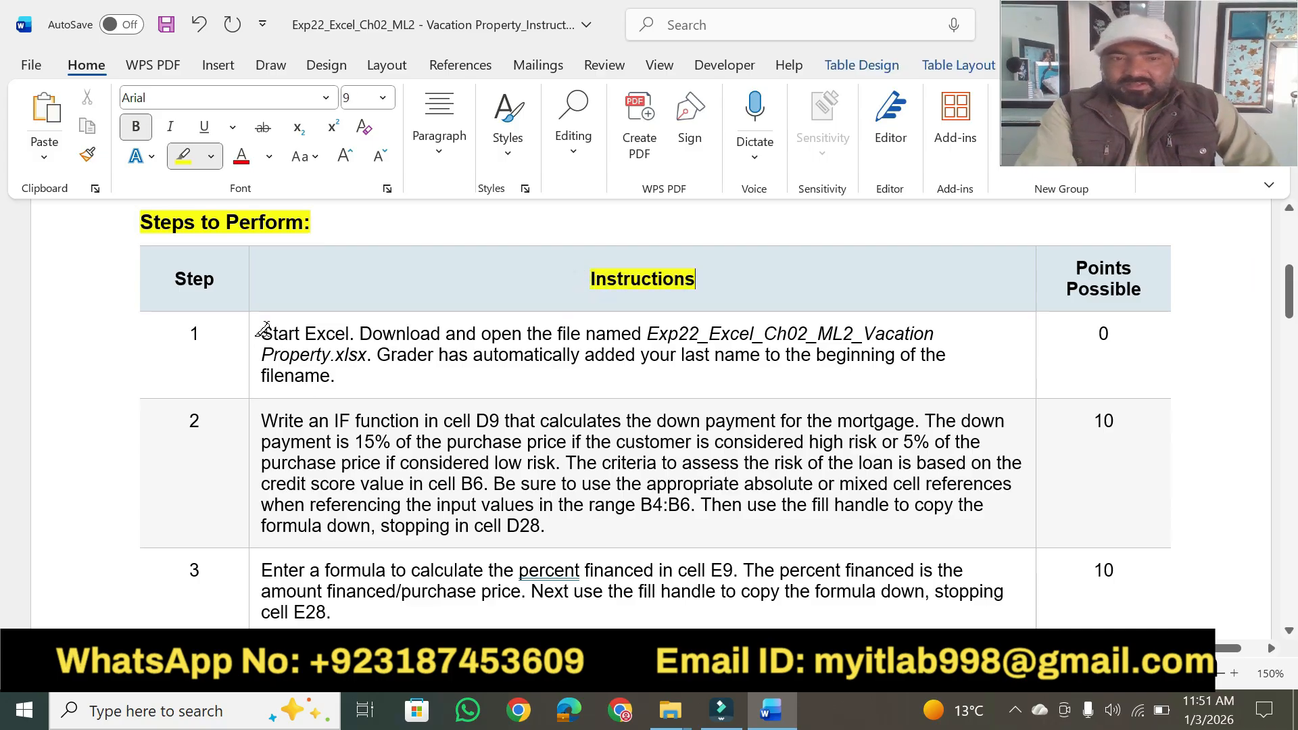
drag(266, 331, 560, 331)
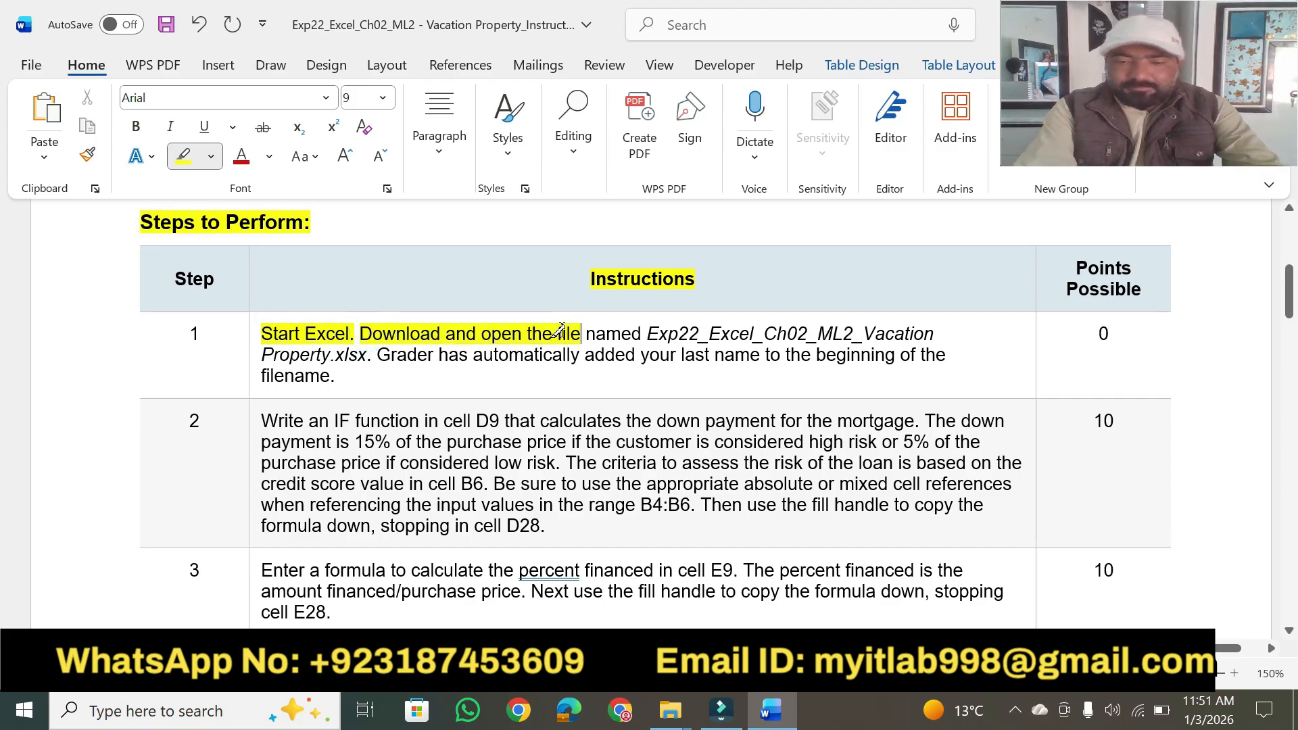
key(Escape)
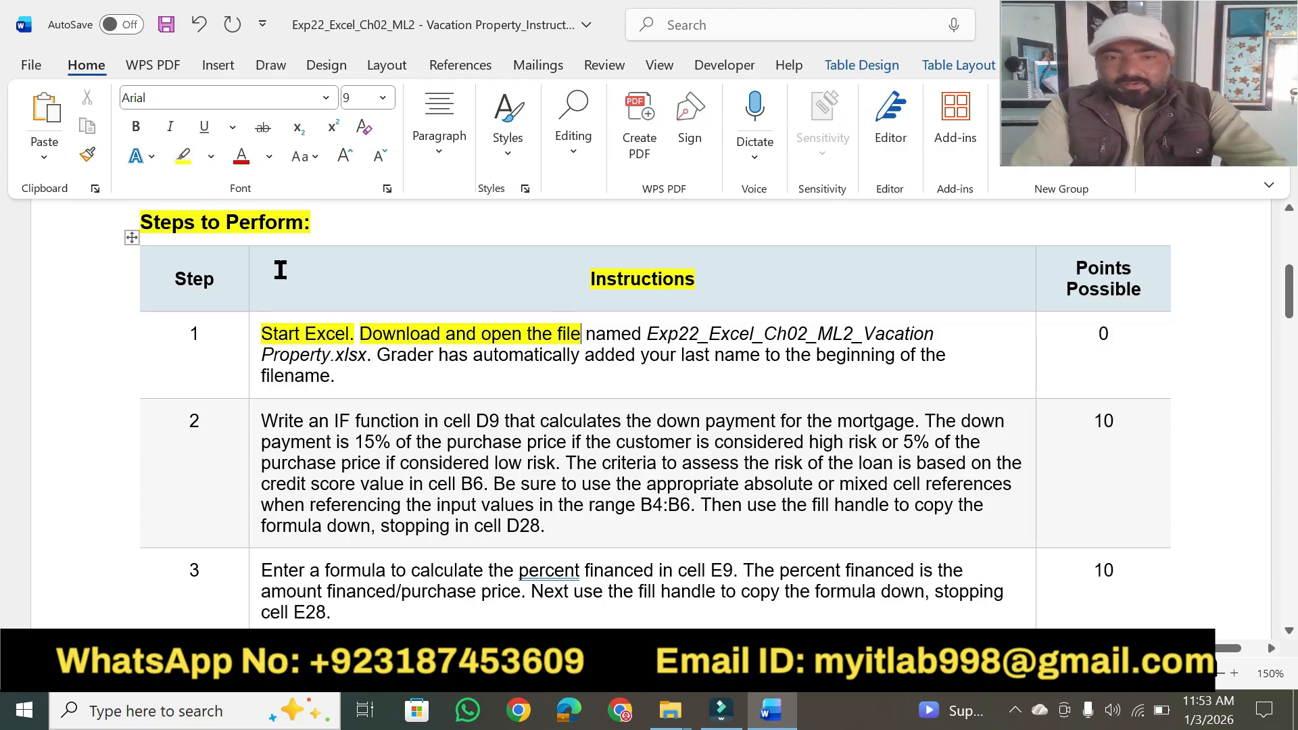
Highlight in yellow step 1's workbook file name, "has automatically added your last name to the" and "filename.".
click(177, 157)
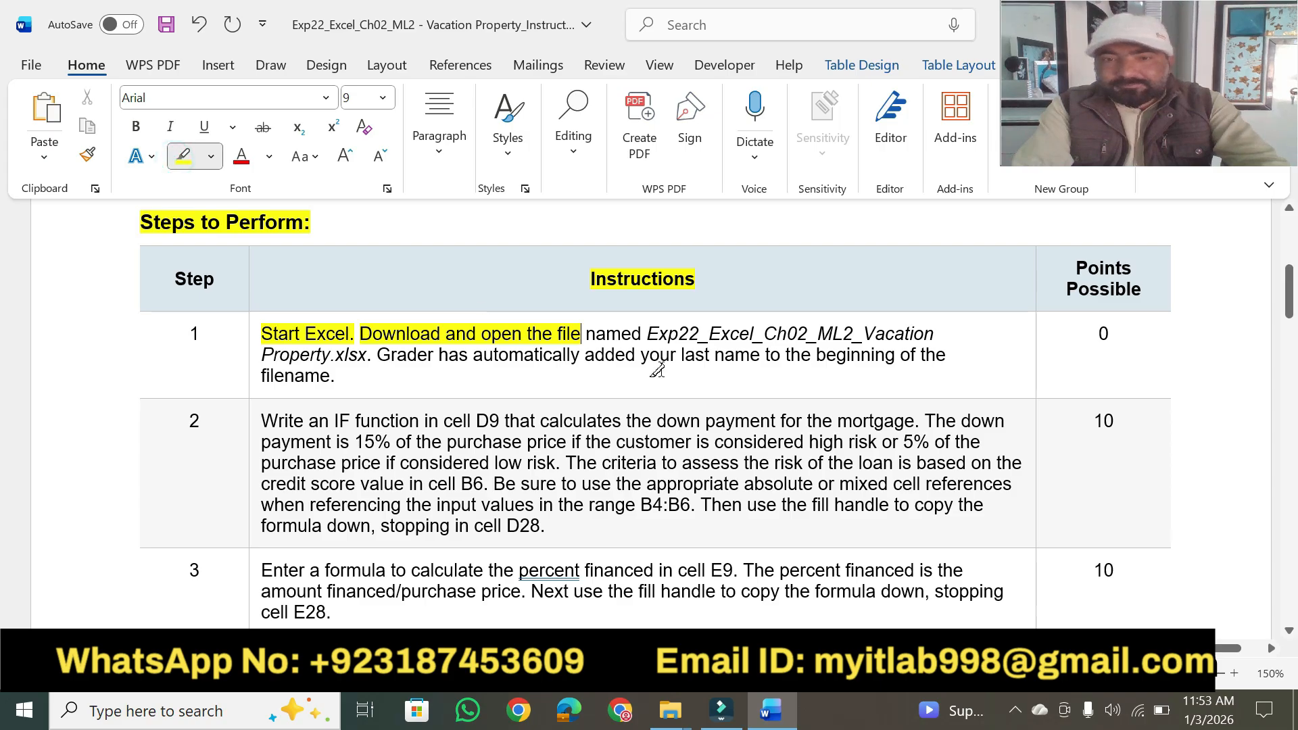
drag(645, 333, 947, 329)
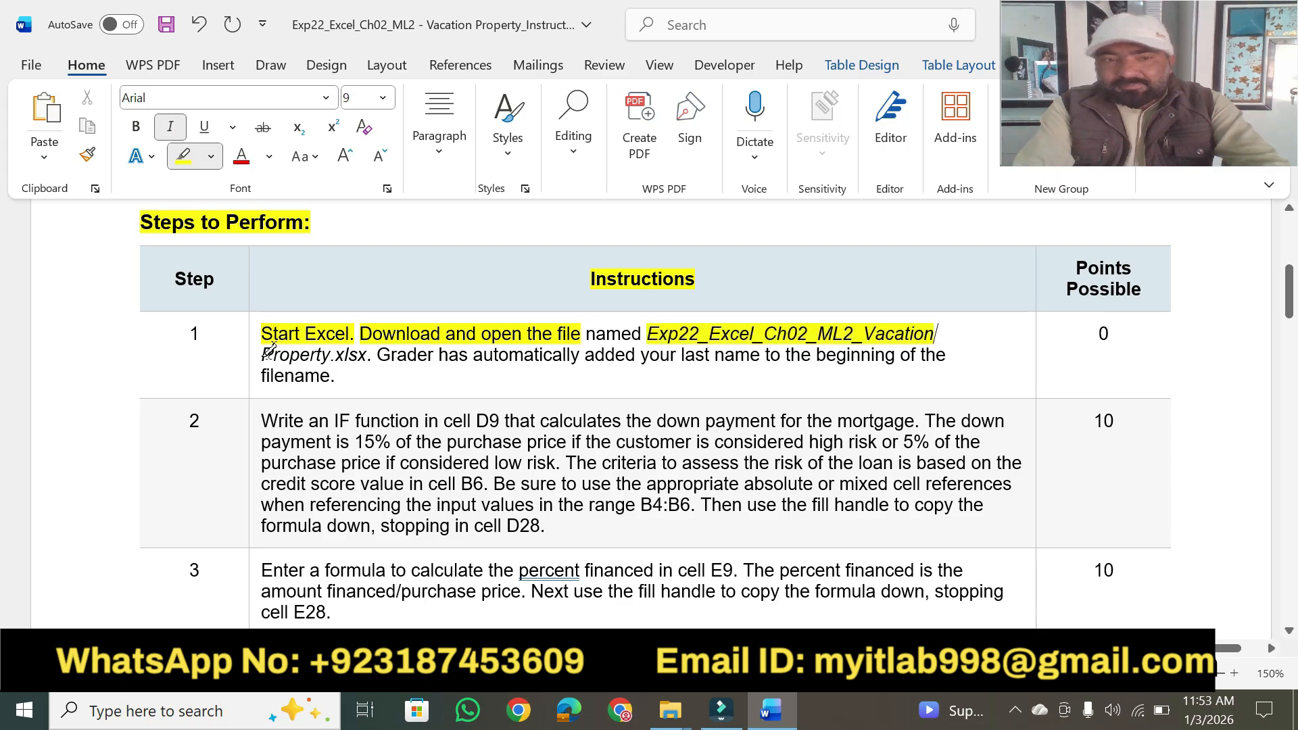
drag(263, 350, 365, 353)
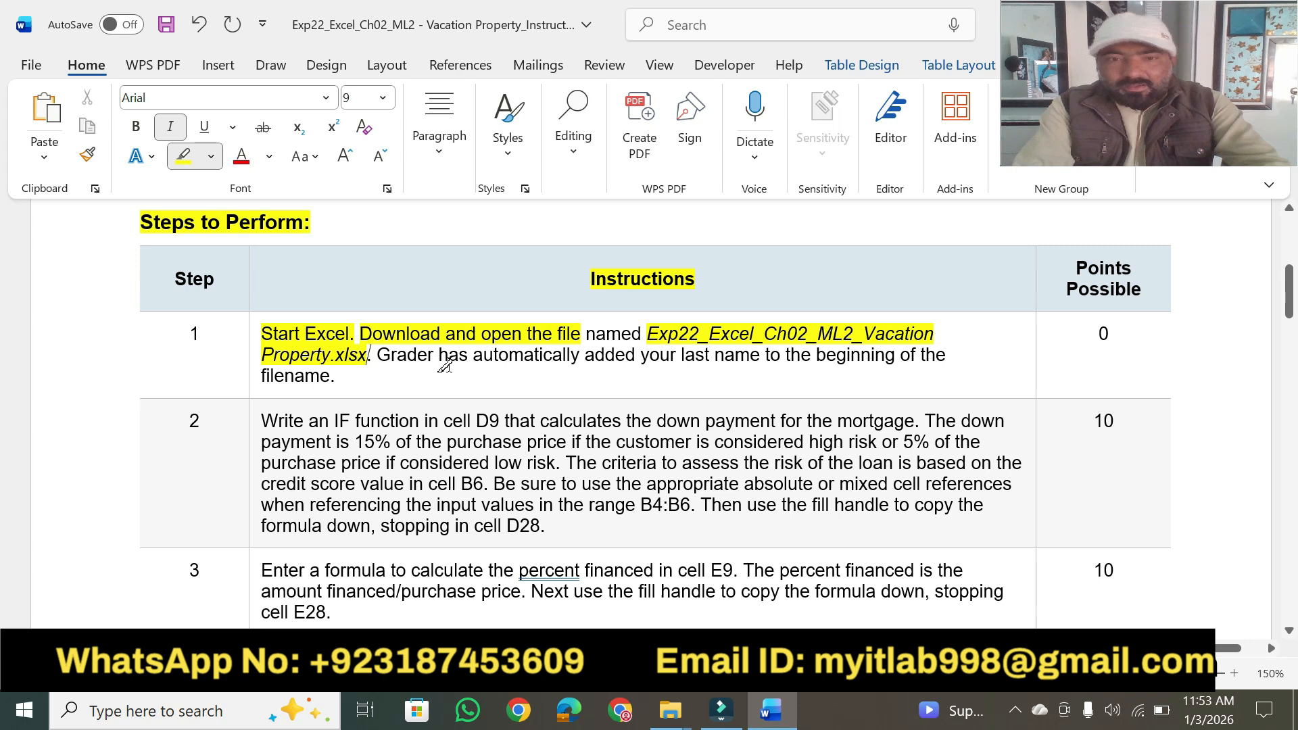
drag(439, 357, 810, 354)
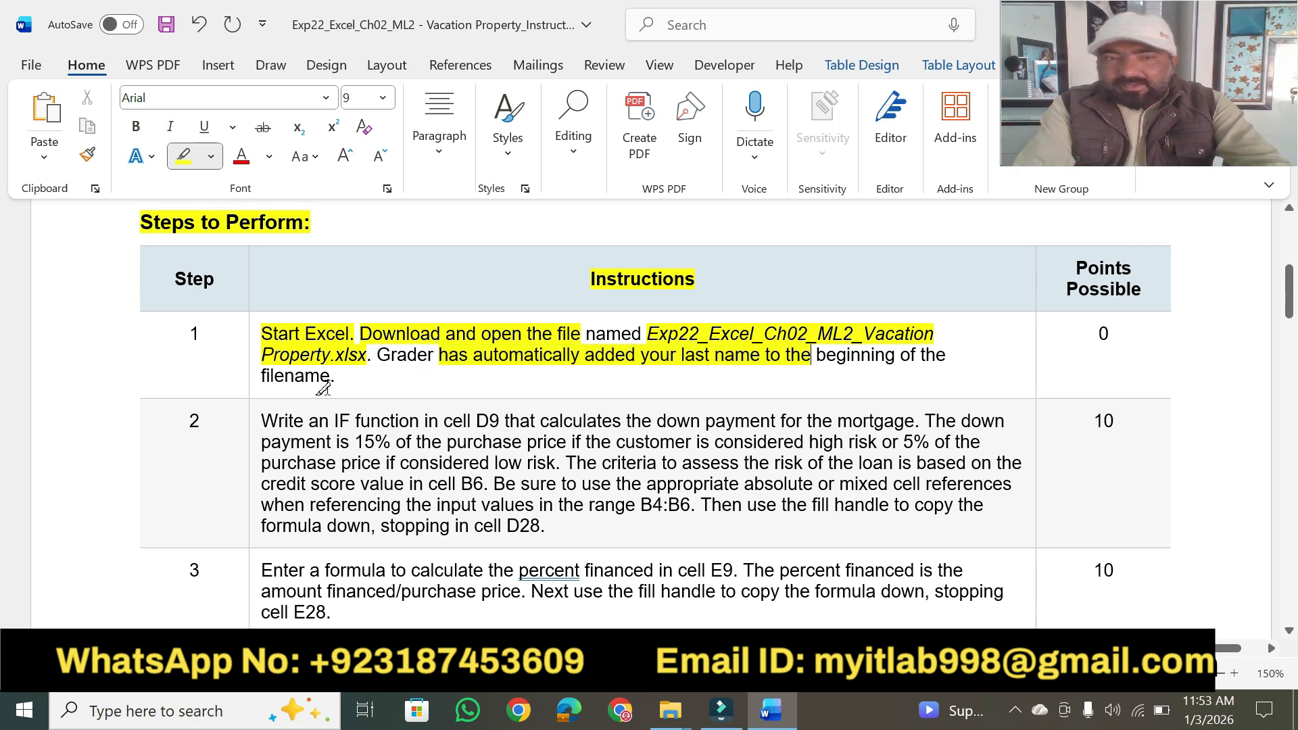
drag(259, 377, 334, 377)
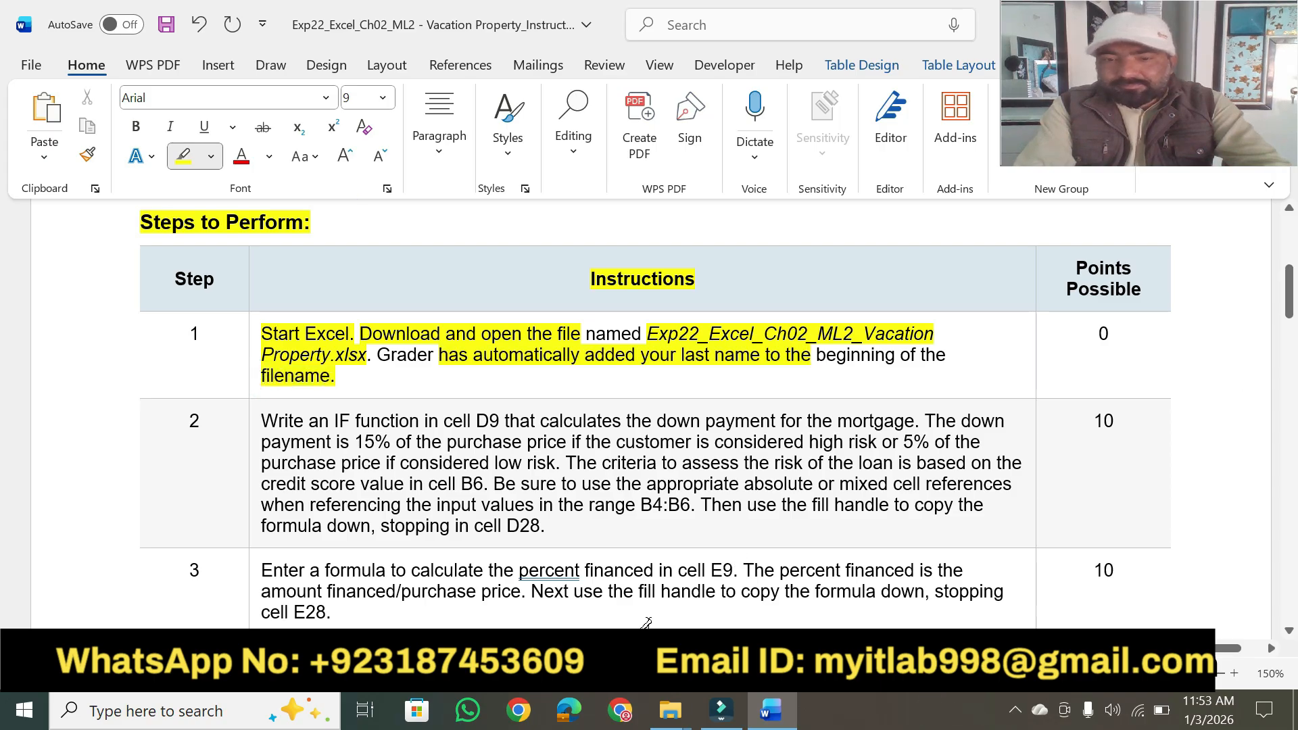
Open the Exp22_Excel_Ch02_ML2_Vacation Property workbook from its project folder in File Explorer and enable editing in Excel.
mouse_move(670, 709)
click(764, 595)
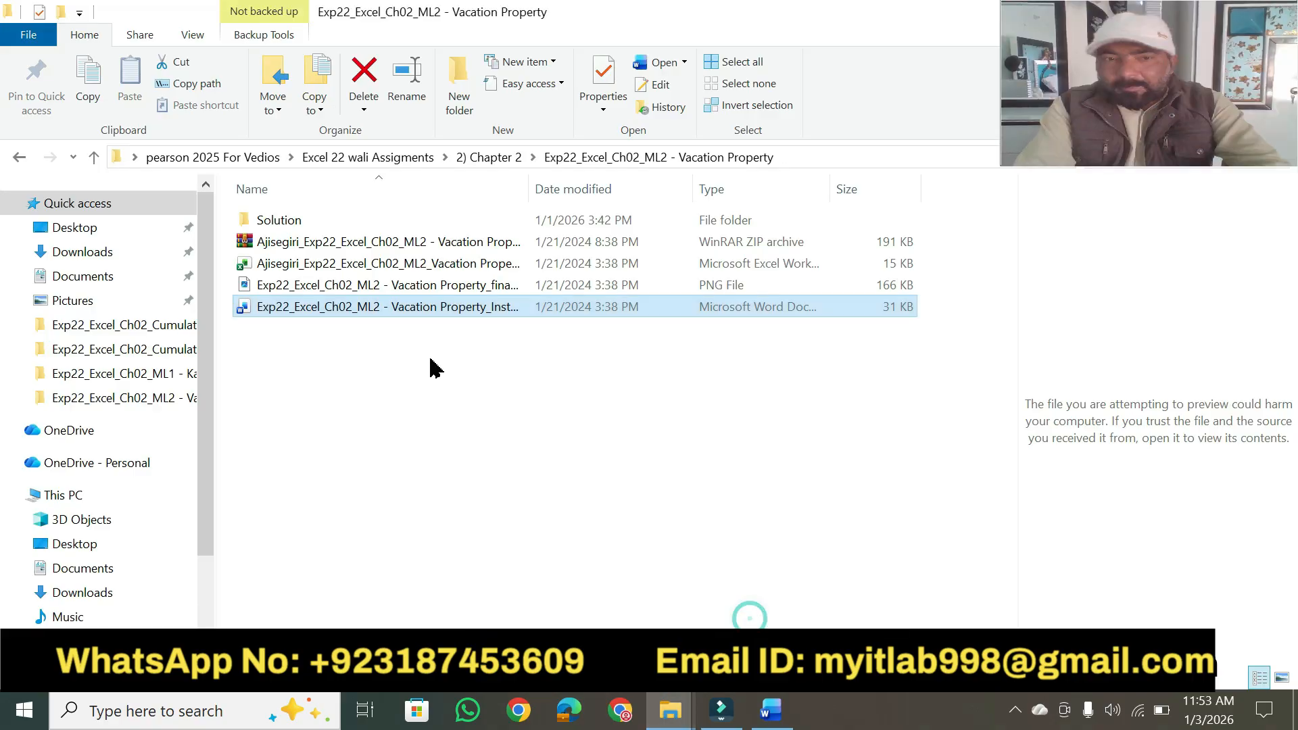
click(331, 265)
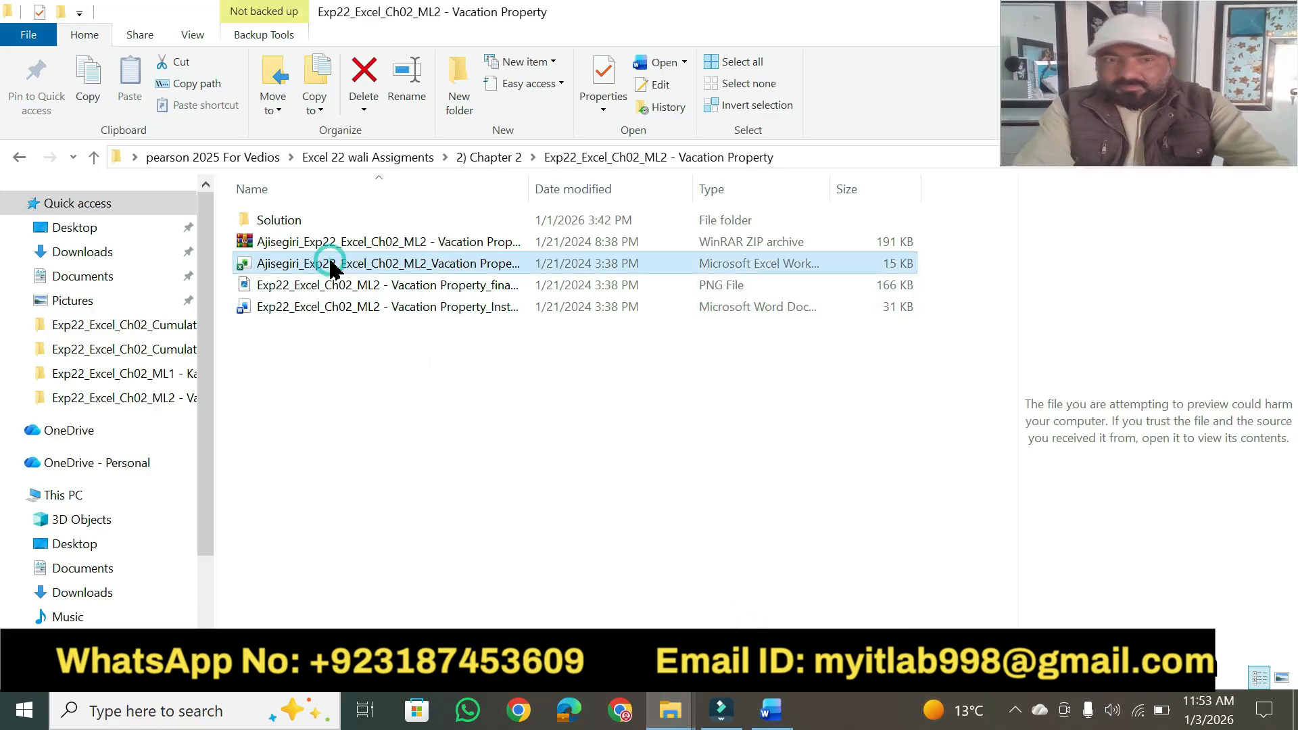
double_click(332, 266)
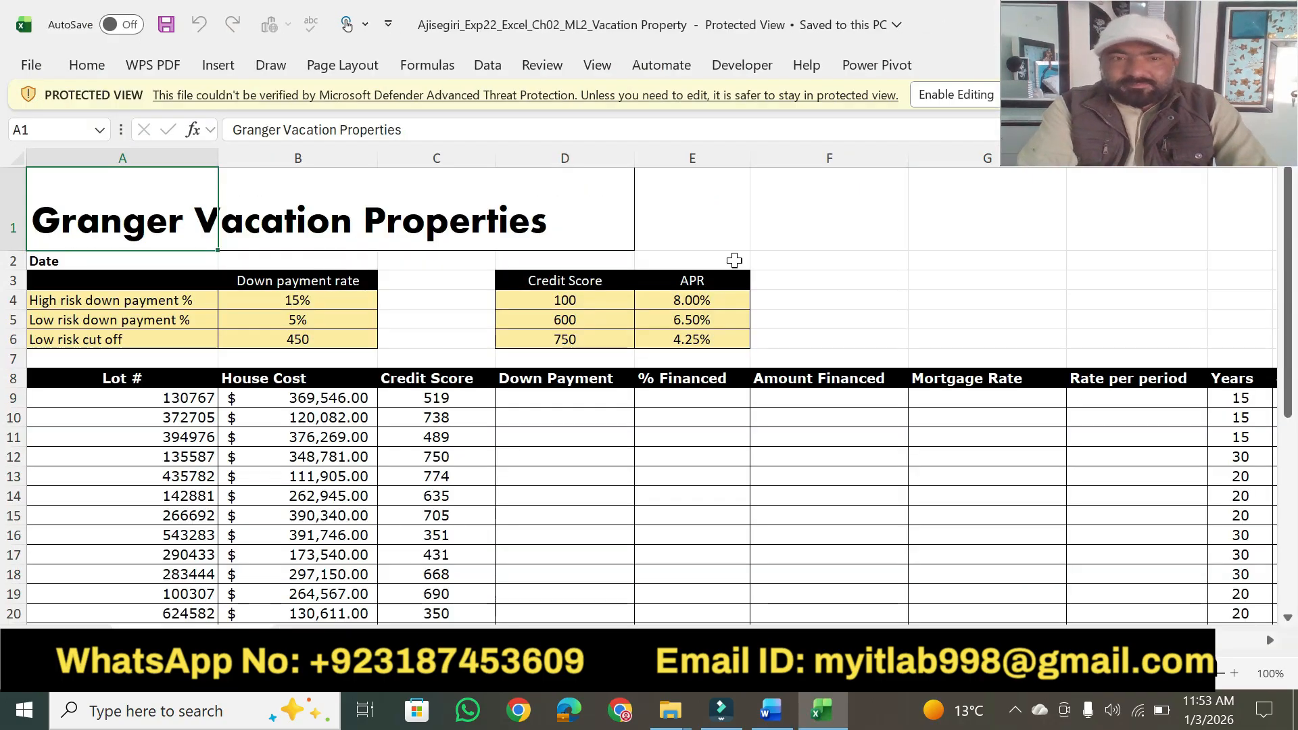
click(939, 98)
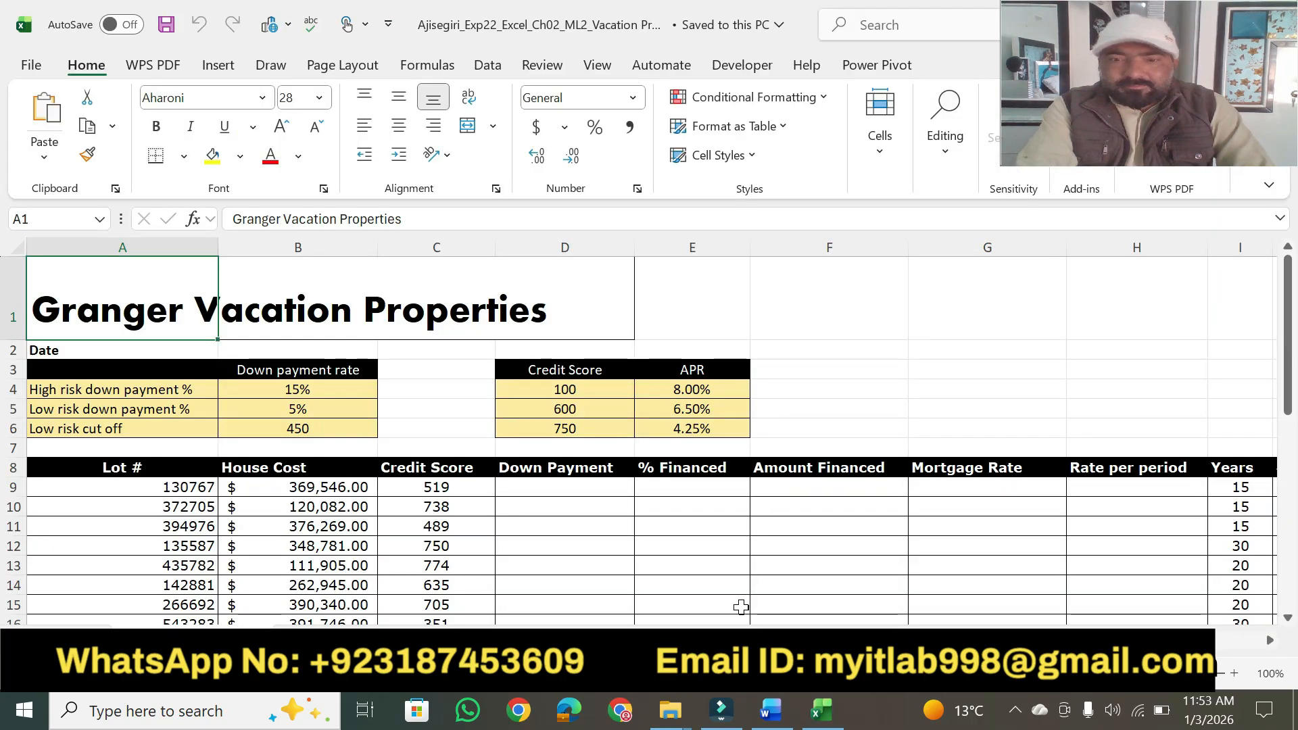
Highlight in yellow step 2's "Write an IF function in cell D9" in the Word instructions, and select cell D9 in the Excel workbook.
click(772, 714)
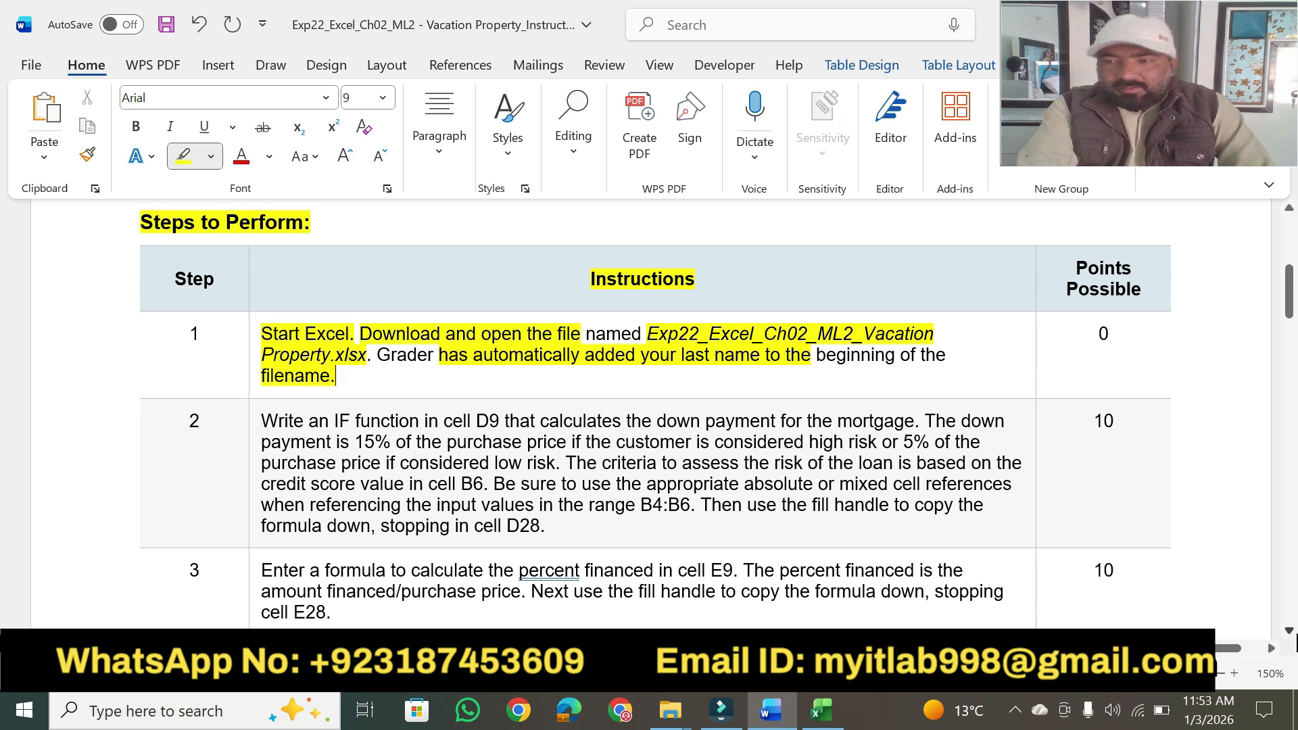
scroll(1289, 639, down, 3)
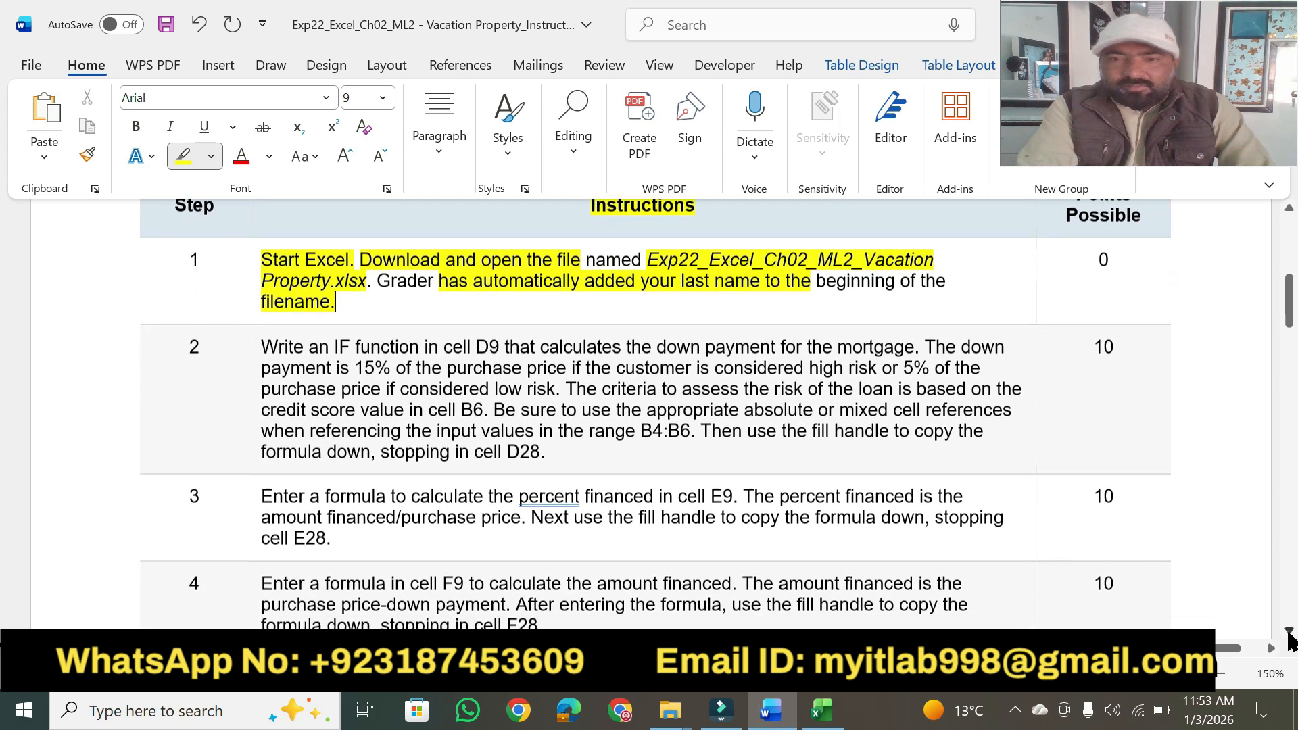
scroll(1289, 639, down, 1)
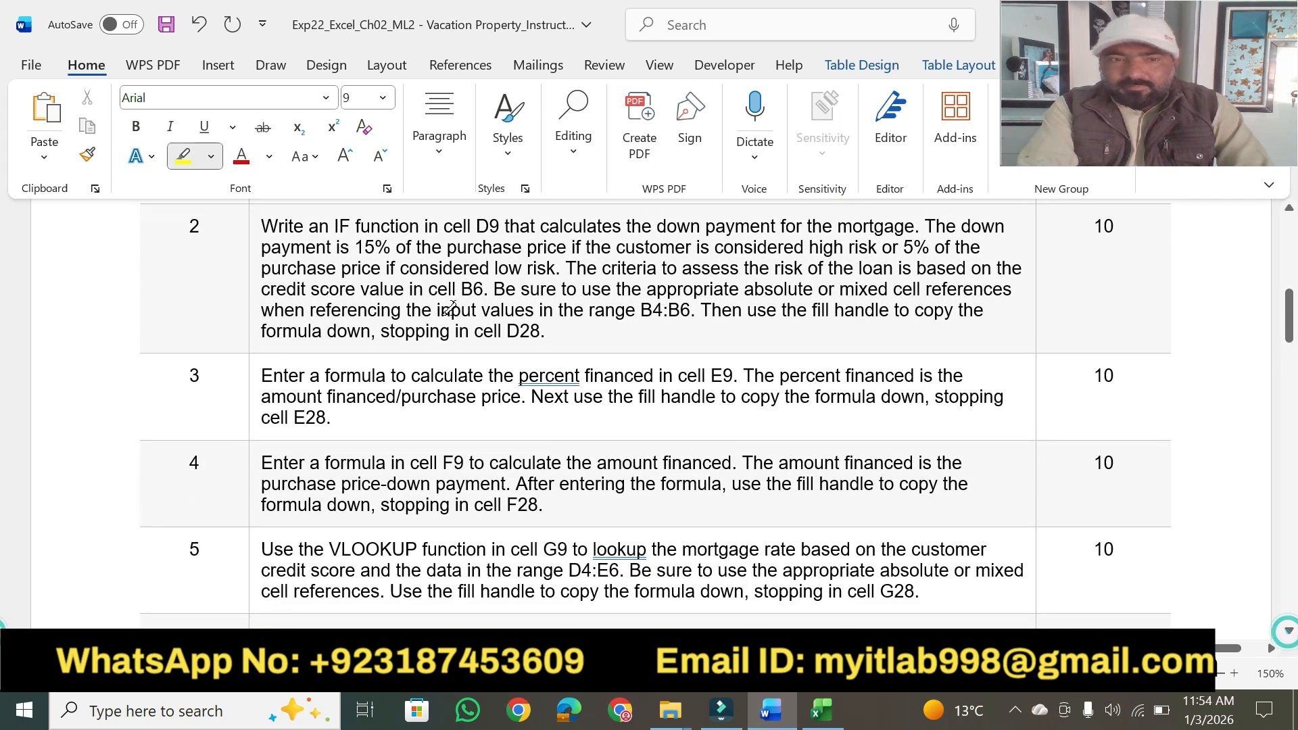
drag(267, 228, 489, 218)
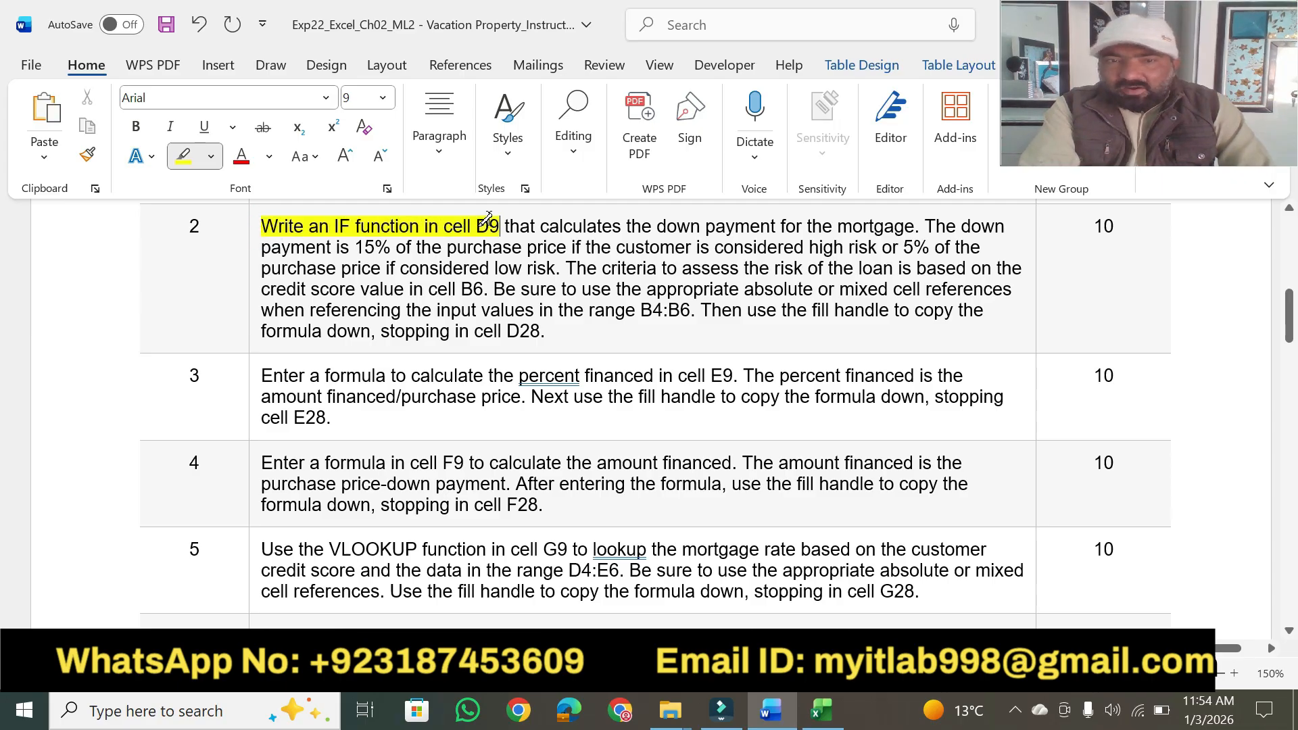
click(821, 710)
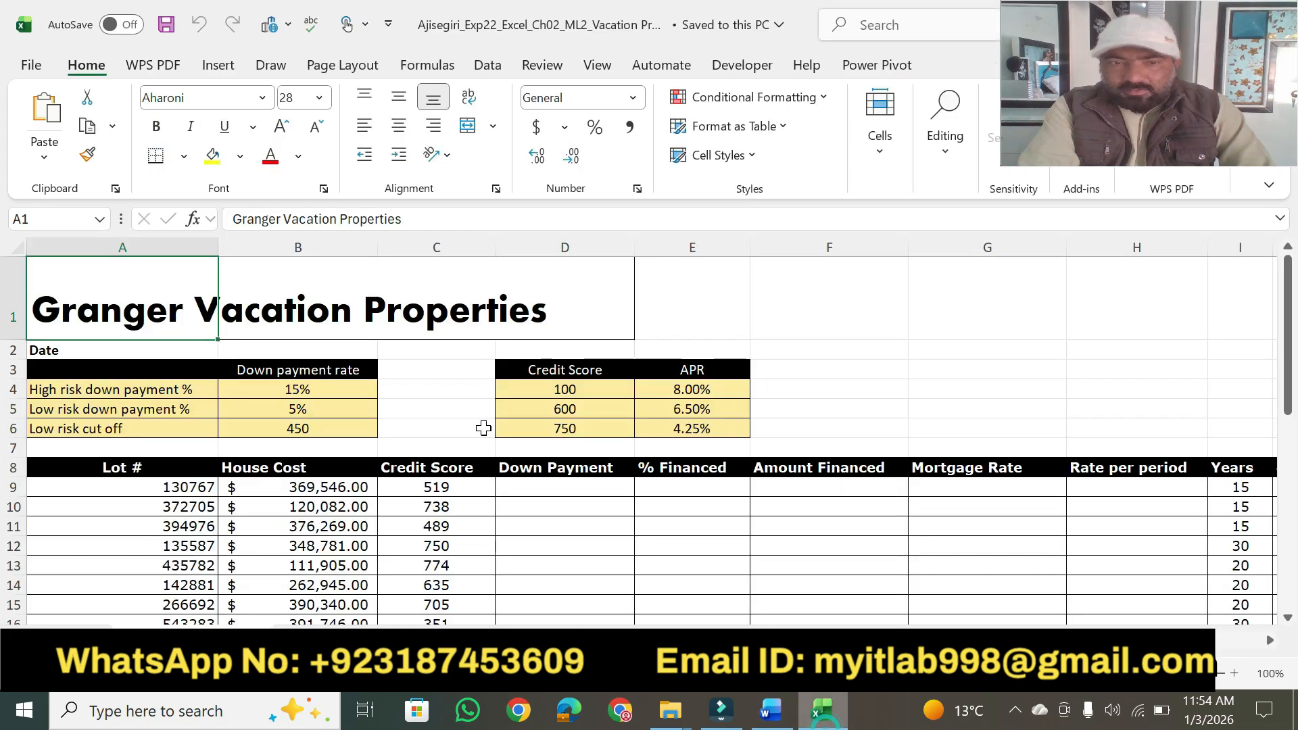
click(525, 487)
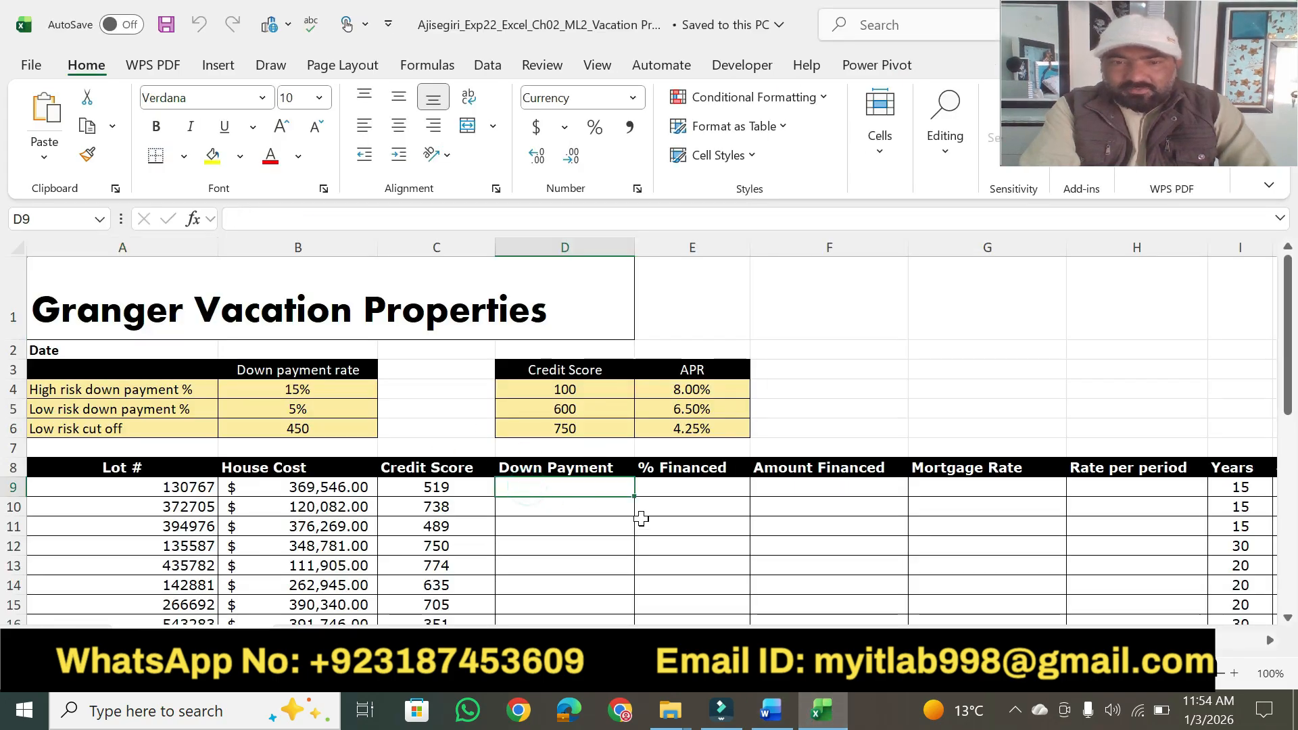
Back in Word, highlight step 2's phrases on calculating the down payment, the 15% high-risk and 5% low-risk rates, and "credit score value in cell B6".
click(771, 709)
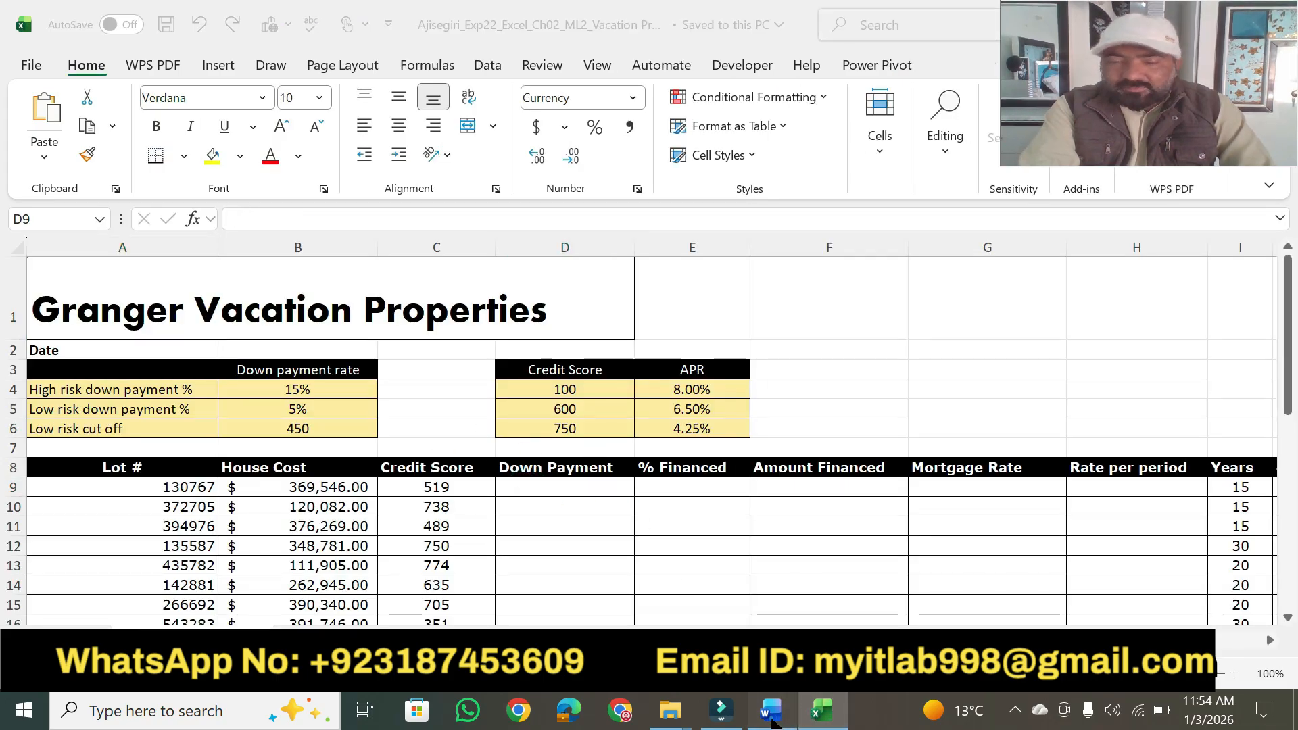
drag(541, 227, 906, 227)
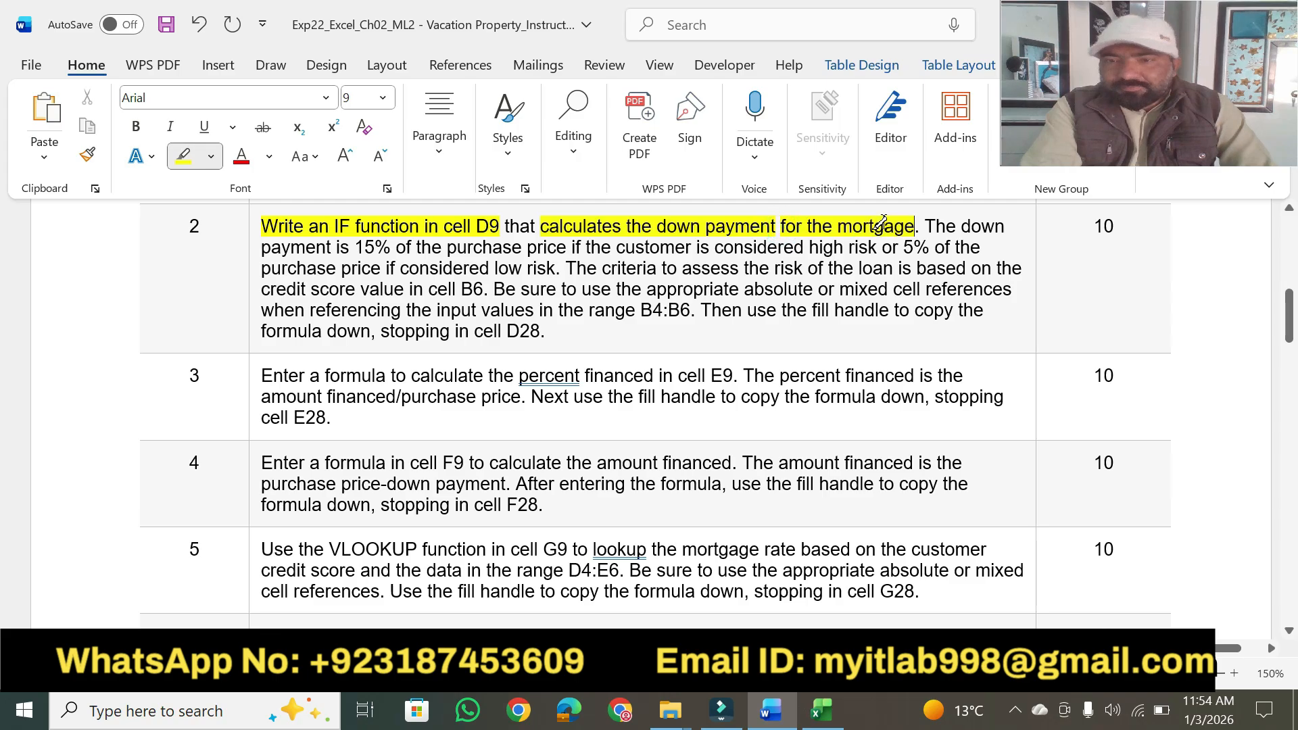
drag(354, 240, 952, 238)
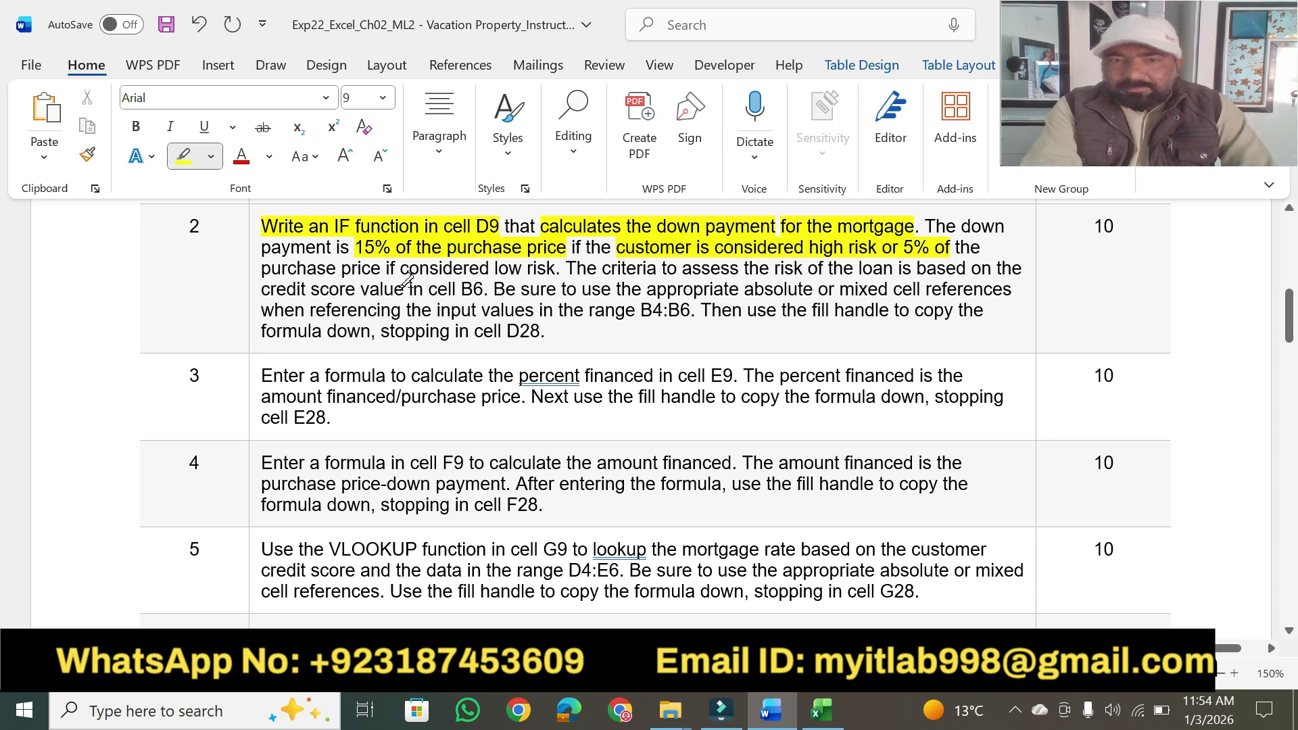
drag(264, 274, 539, 266)
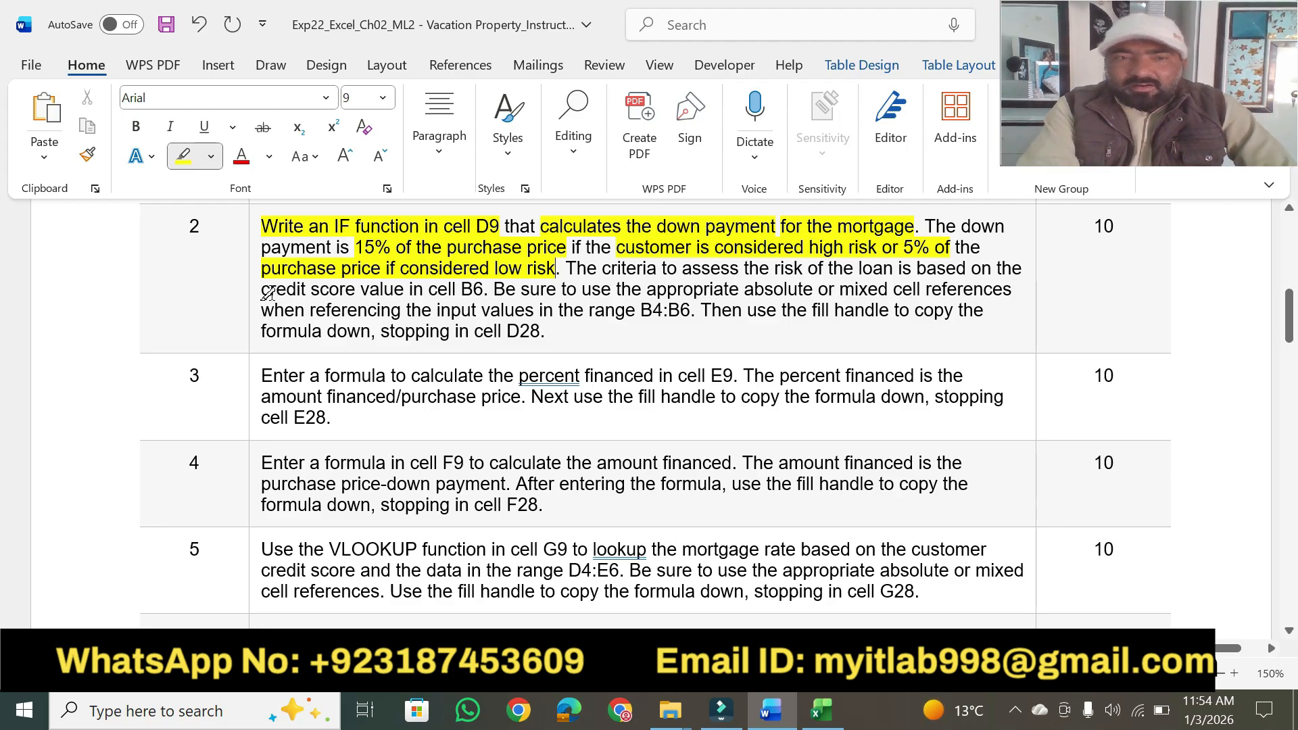
drag(263, 289, 476, 289)
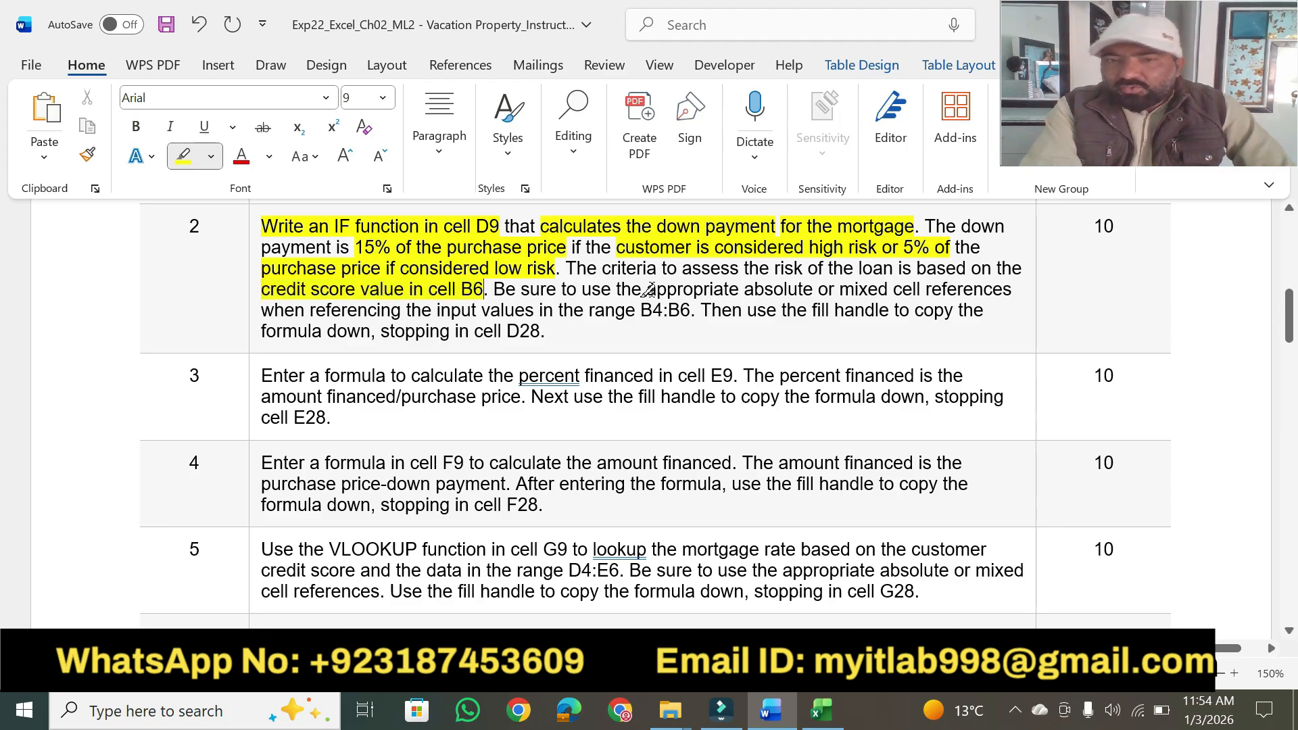
mouse_move(648, 289)
mouse_down()
mouse_move(1029, 282)
mouse_move(961, 292)
mouse_up()
key(ctrl+z)
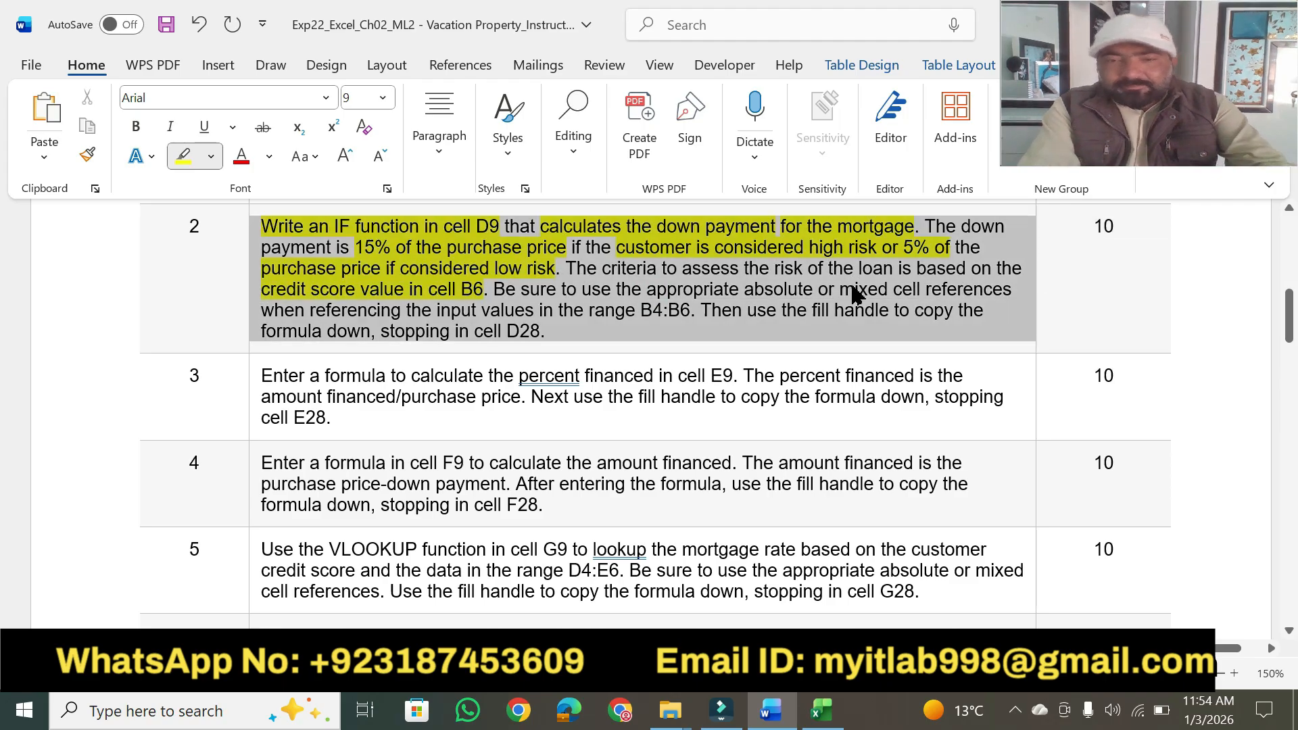
key(Escape)
click(853, 289)
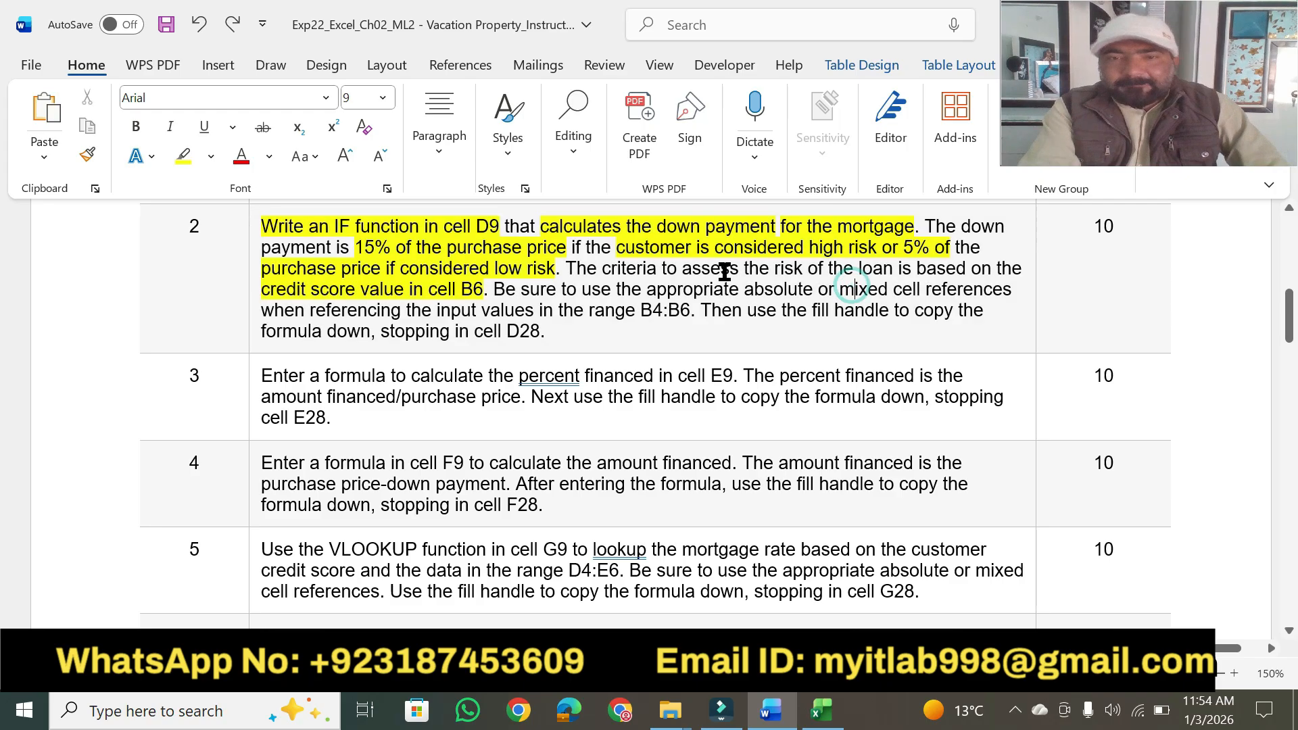
Highlight step 2's phrases on absolute or mixed references, range B4:B6, the fill handle and stopping in D28, plus its 10 points, and return to Excel.
click(183, 161)
mouse_move(583, 289)
mouse_down()
mouse_move(818, 311)
mouse_move(866, 287)
mouse_move(1014, 290)
mouse_up()
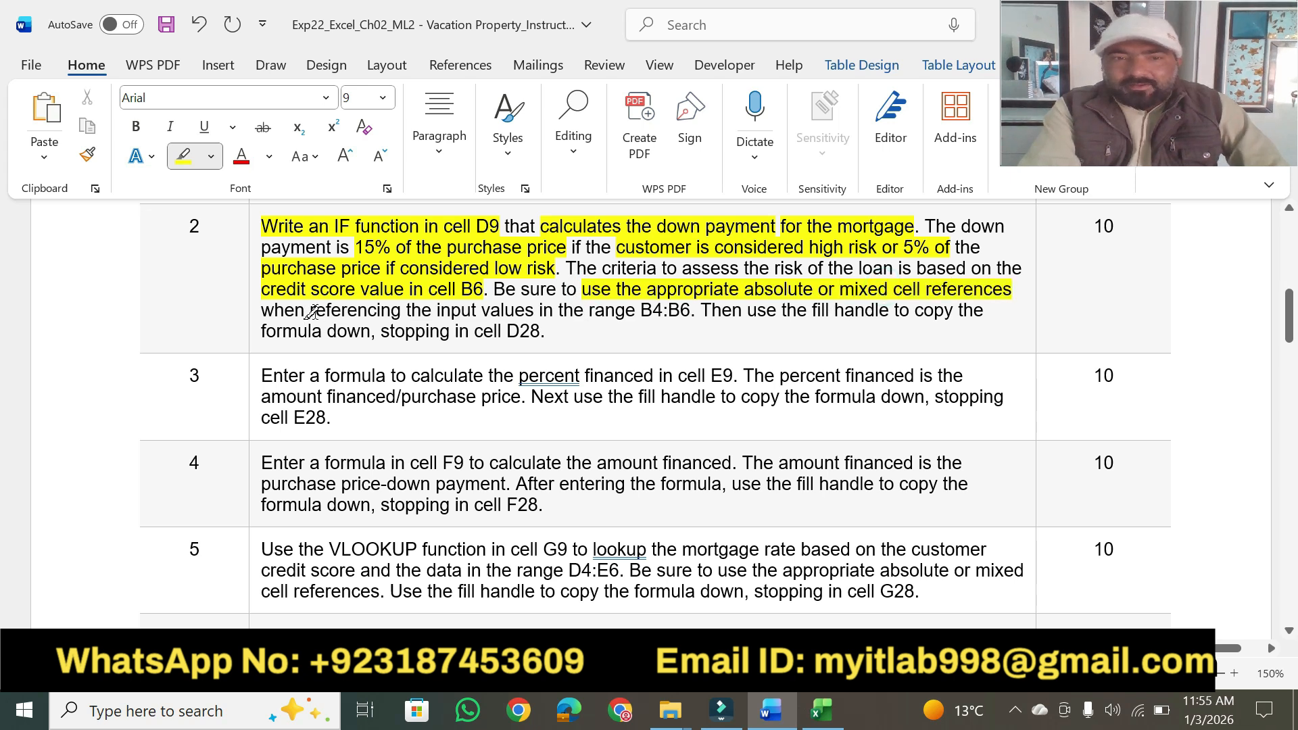
mouse_move(310, 313)
mouse_down()
mouse_move(429, 290)
mouse_move(685, 309)
mouse_up()
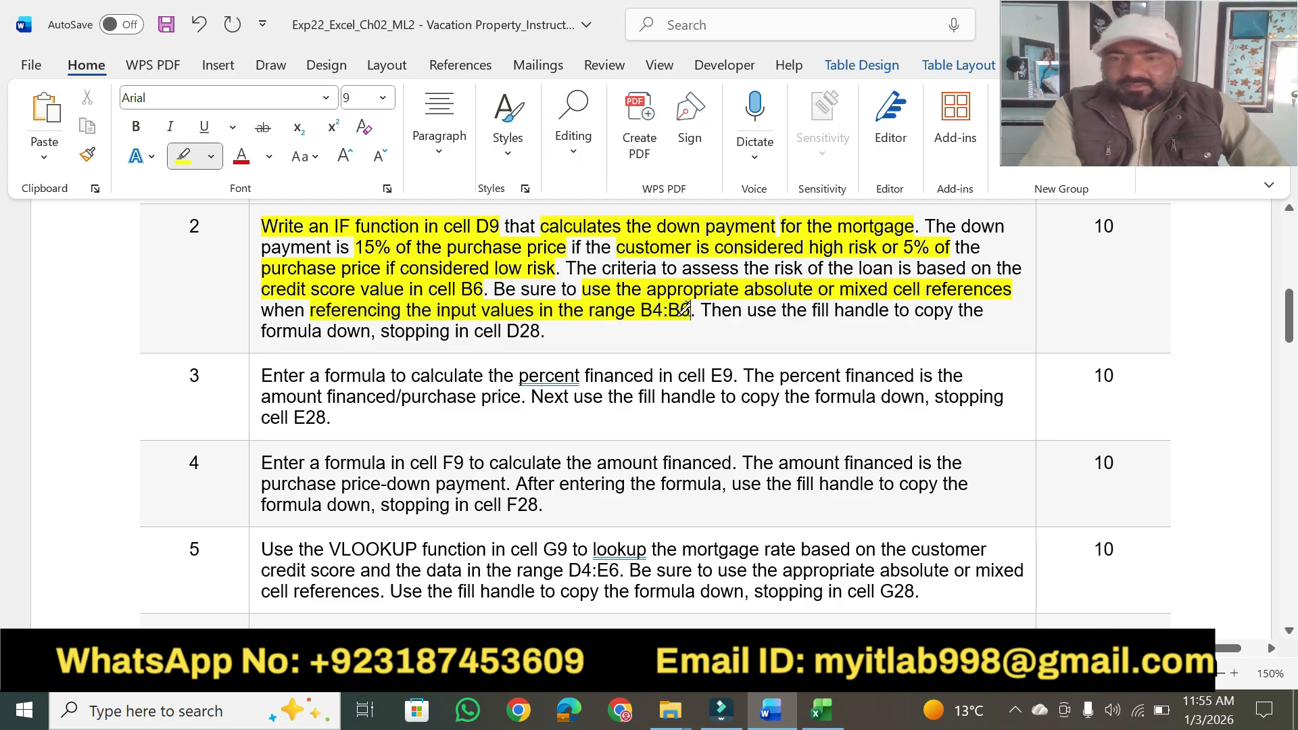
drag(813, 310, 954, 309)
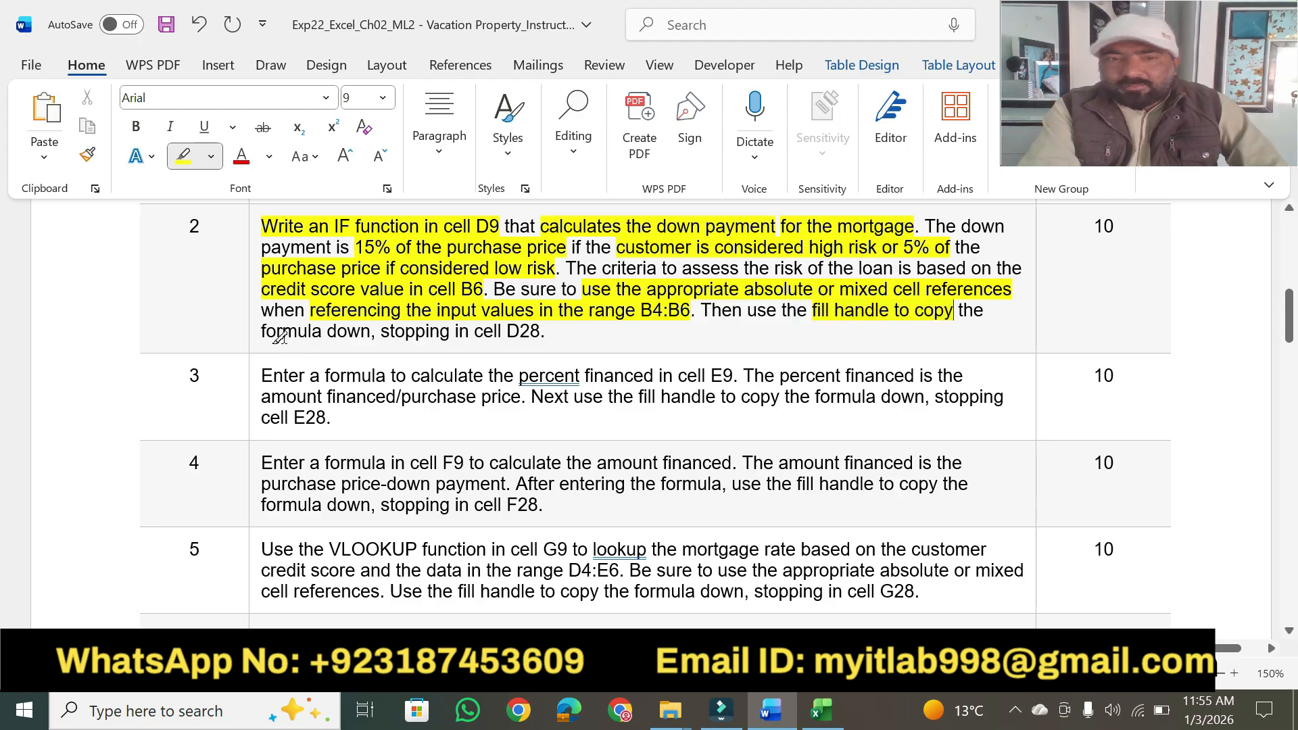
drag(382, 333, 539, 333)
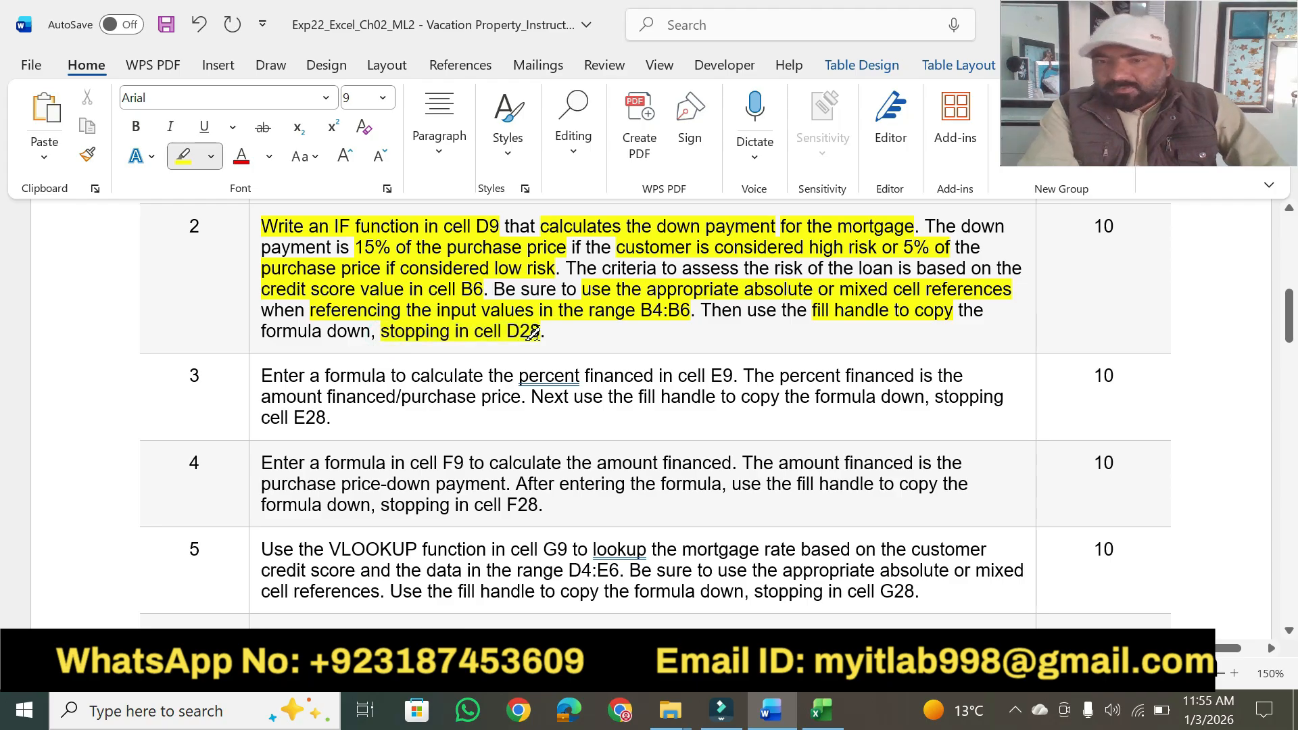
drag(1087, 227, 1119, 227)
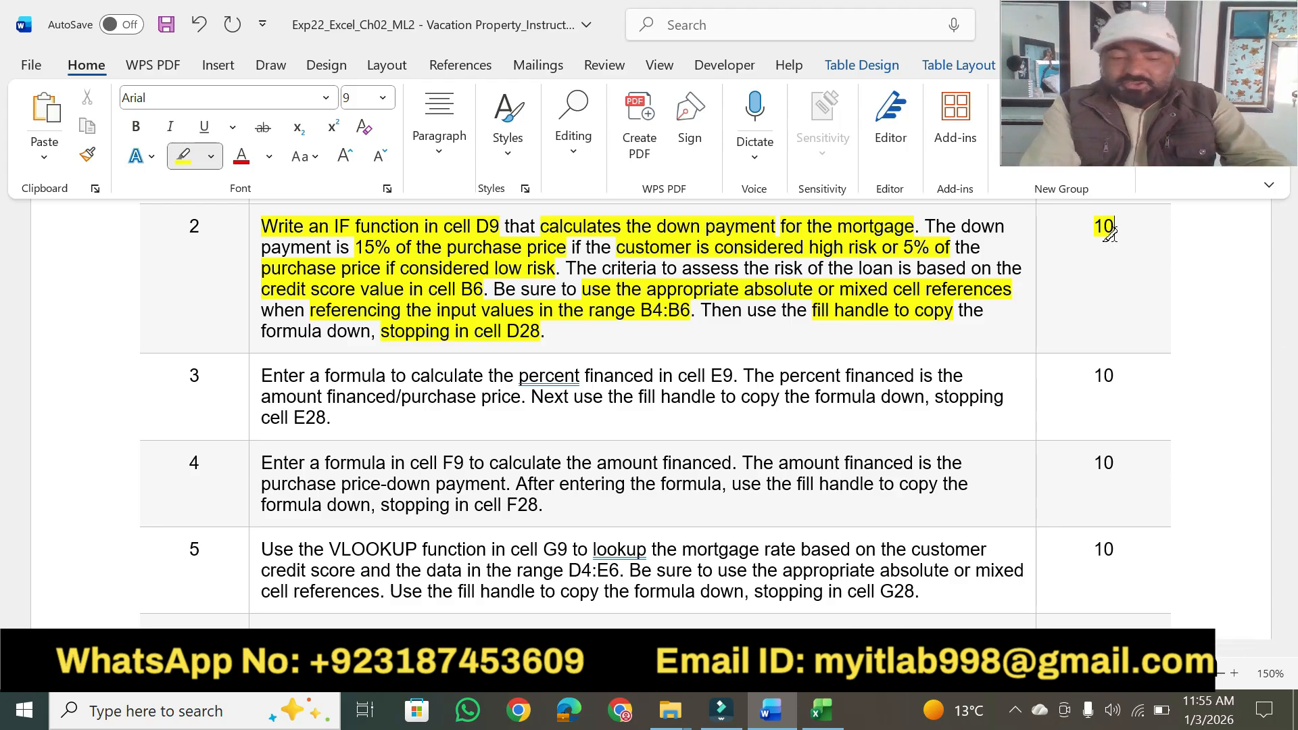
key(alt+Tab)
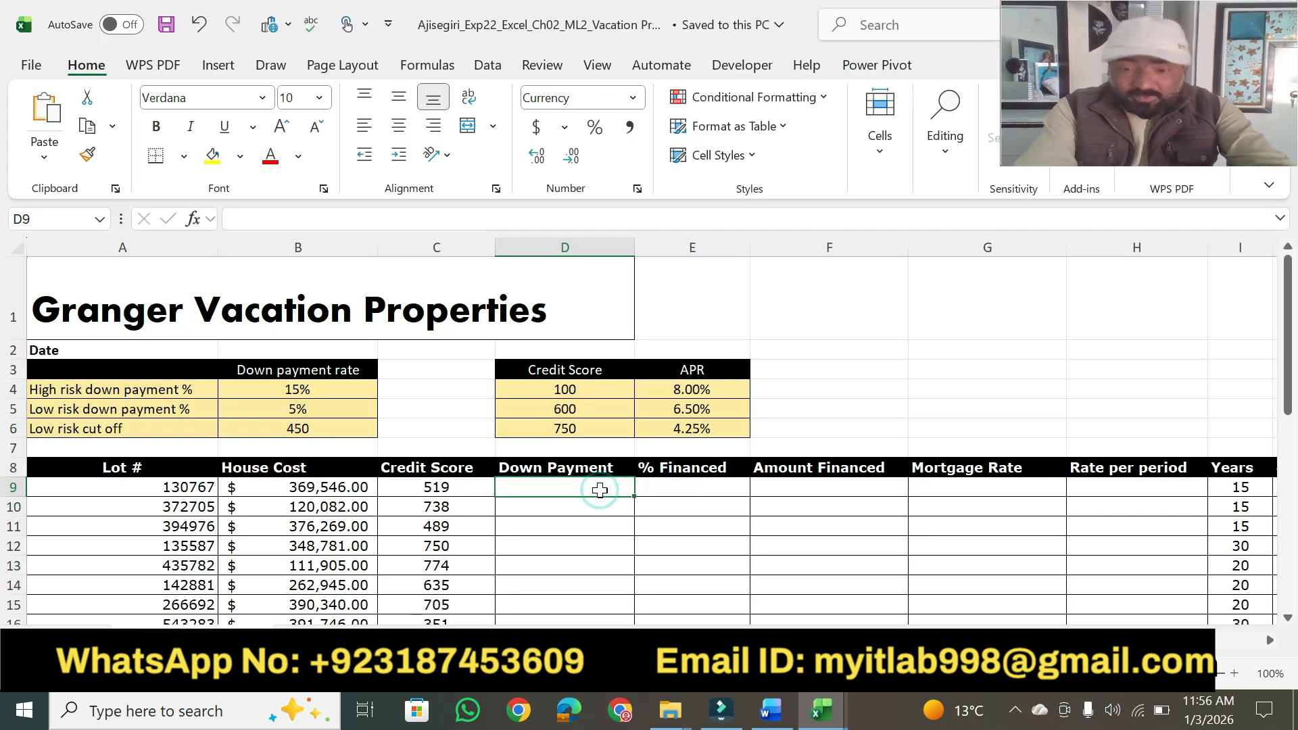
Start an IF function in cell D9 with the logical test C9>$B$4.
text(=IF()
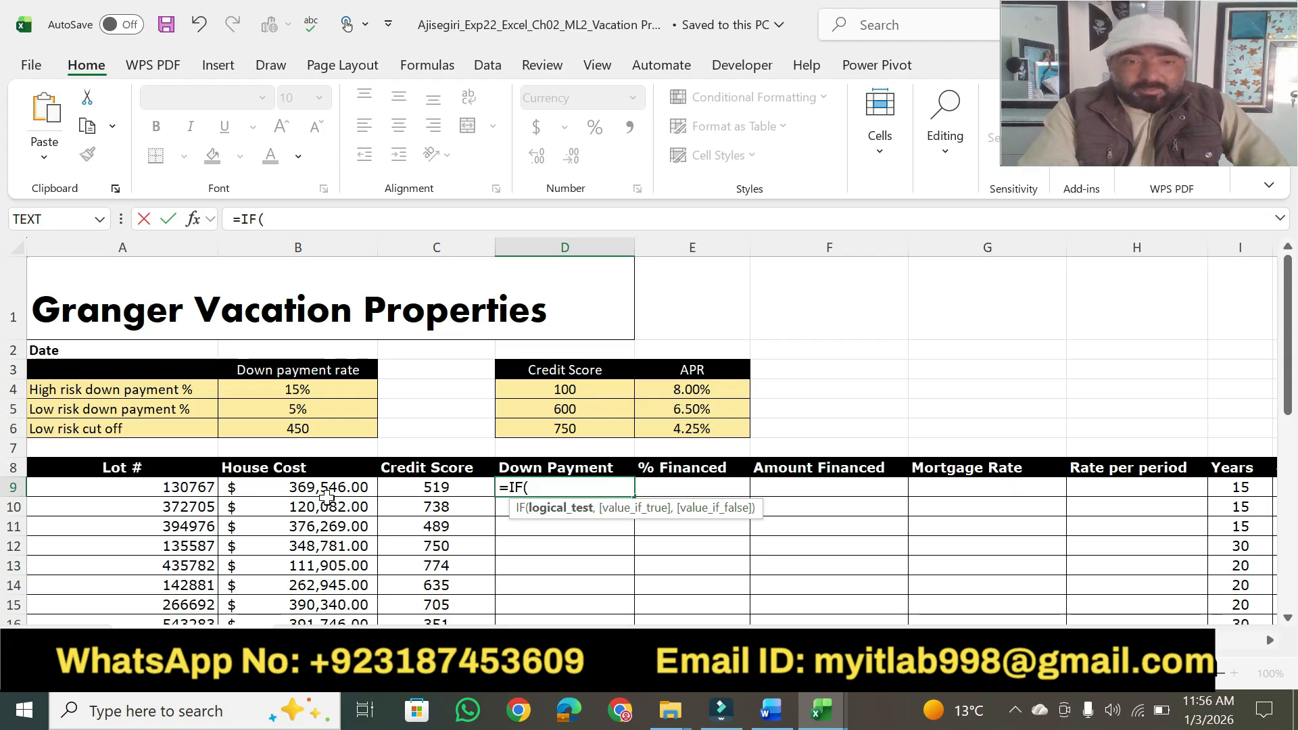
click(438, 487)
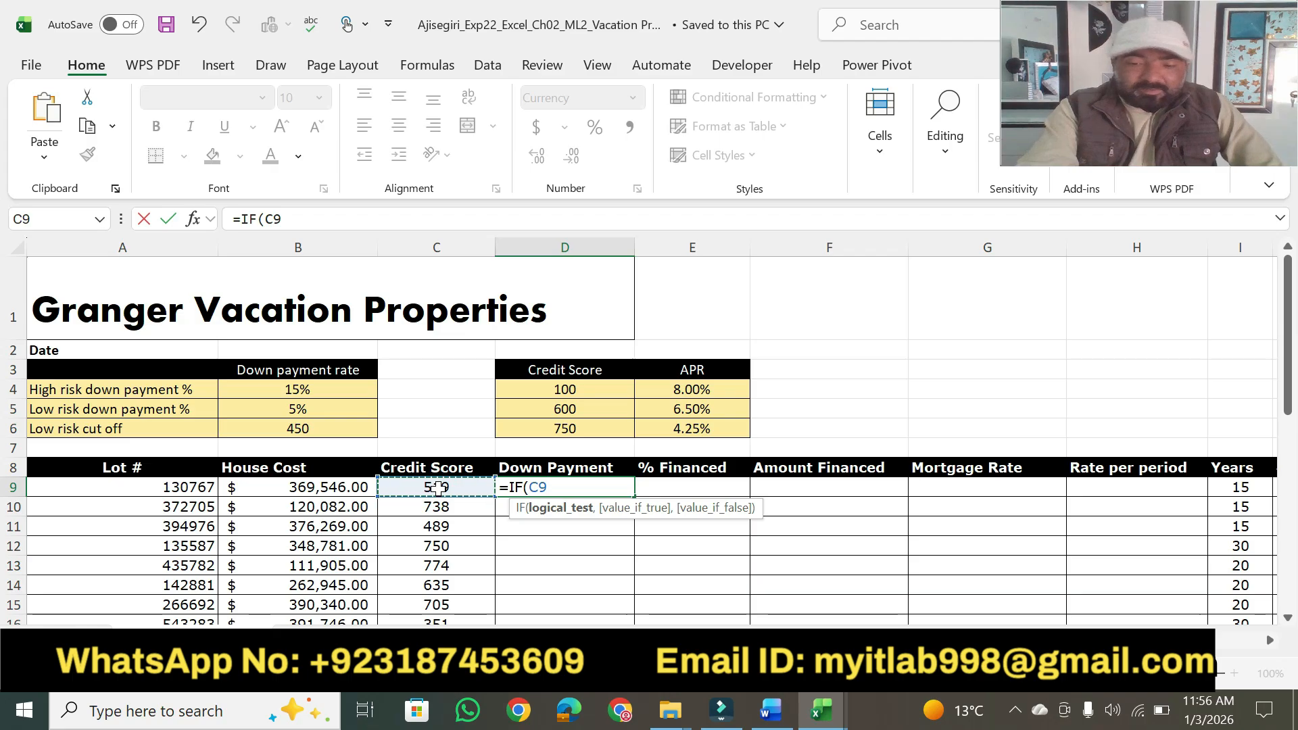
text(>)
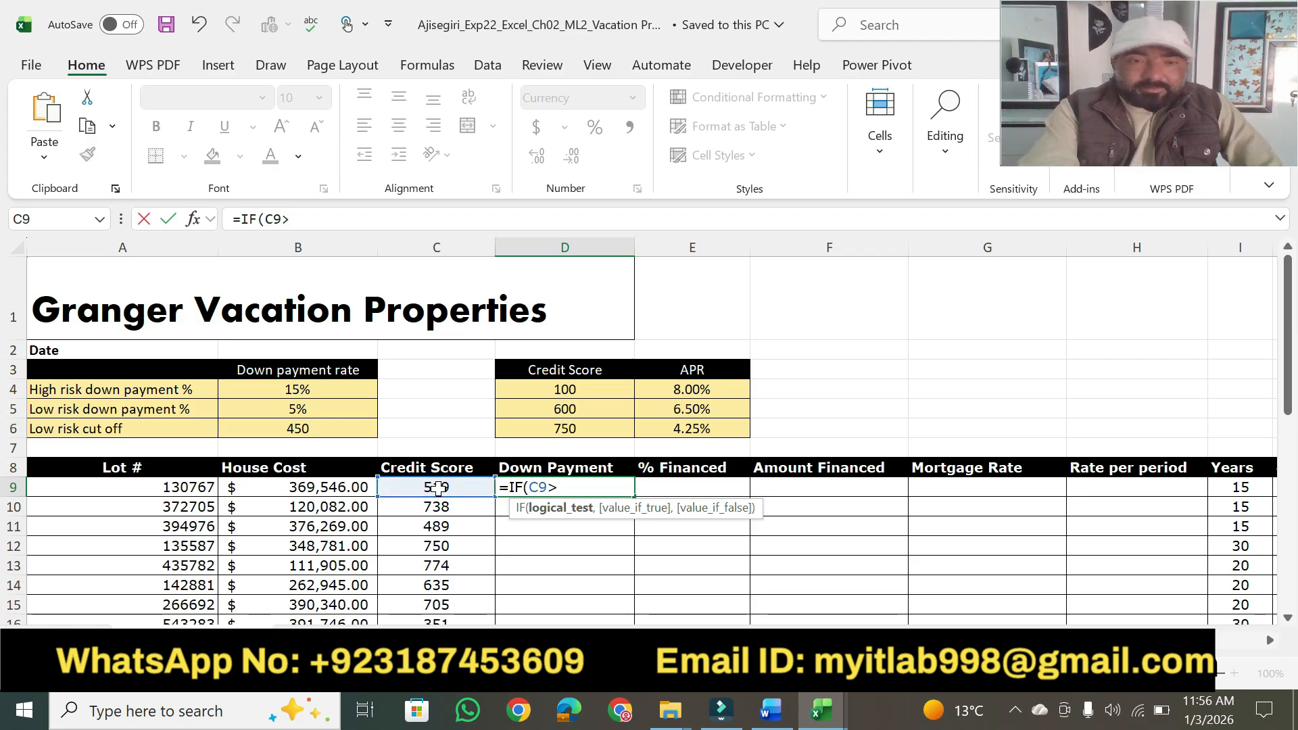
click(304, 390)
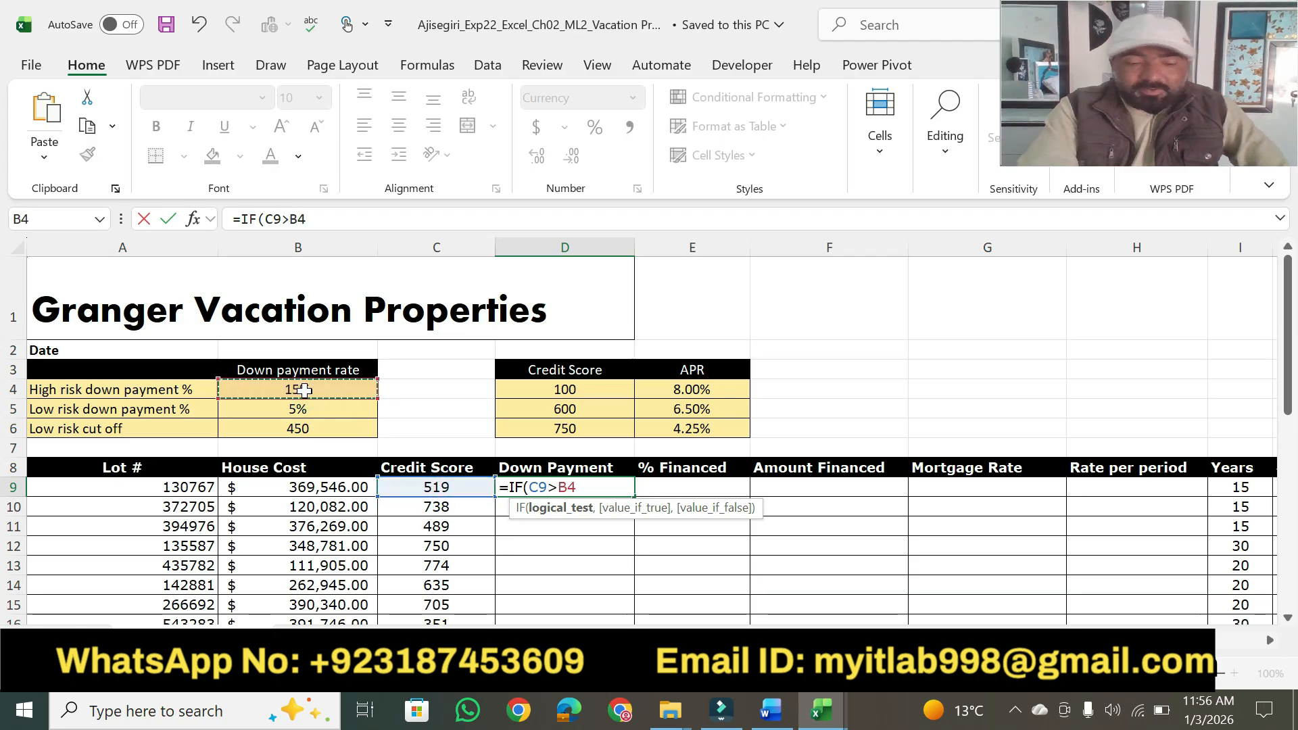
key(F4)
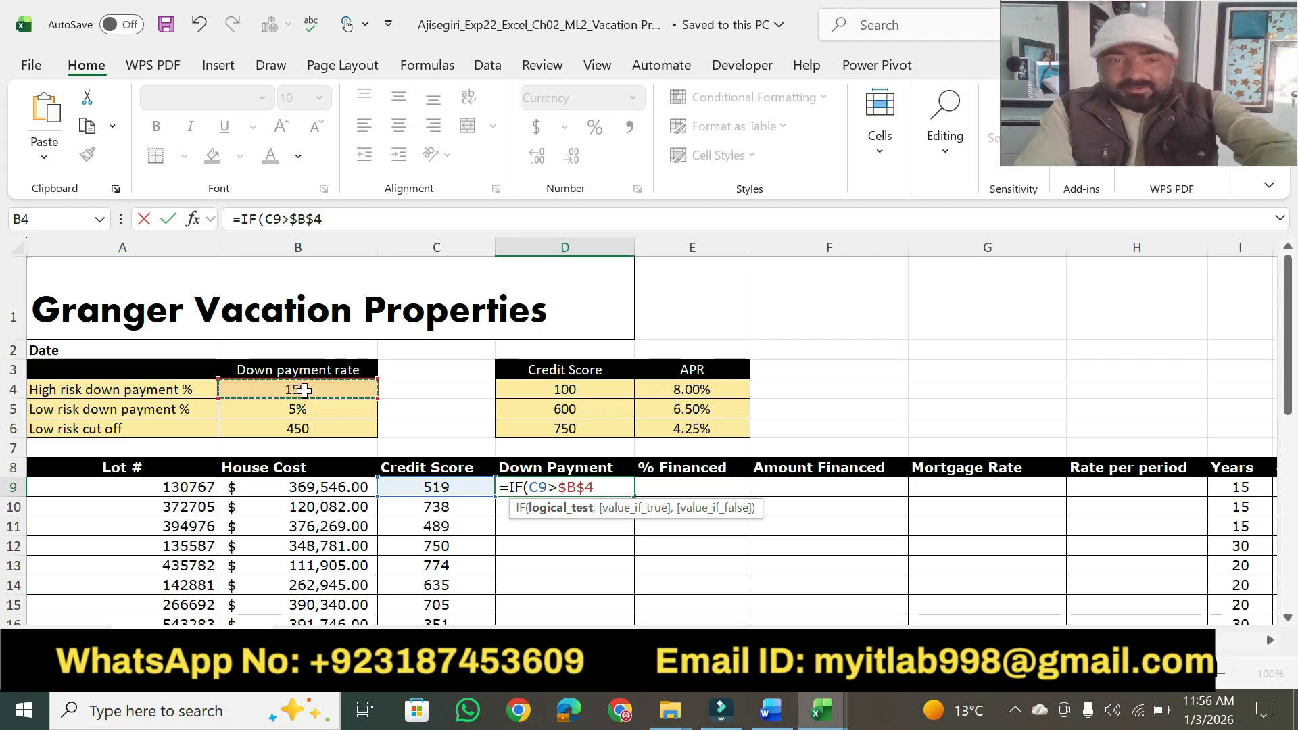
text(,)
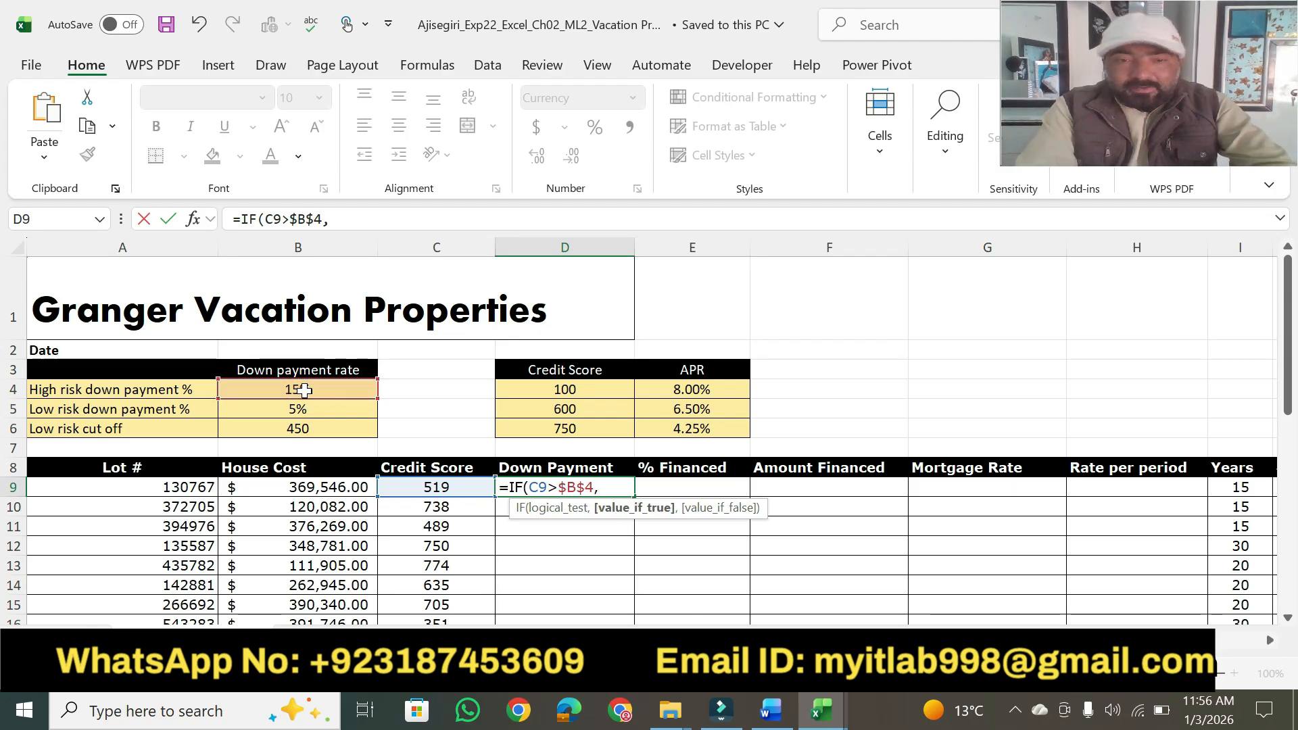
Give the IF function in D9 the value if true B9*$B$5 and the value if false B9*$B$6, using absolute rate references.
click(319, 491)
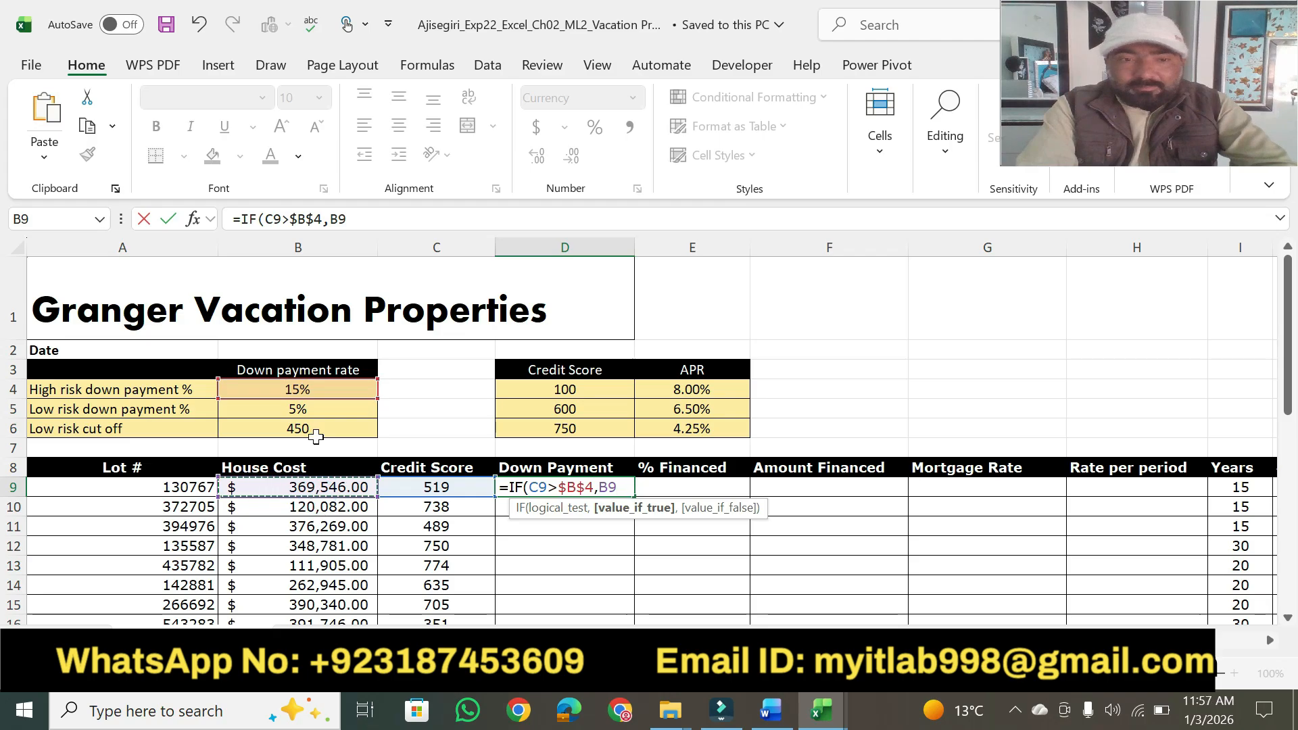
text(*)
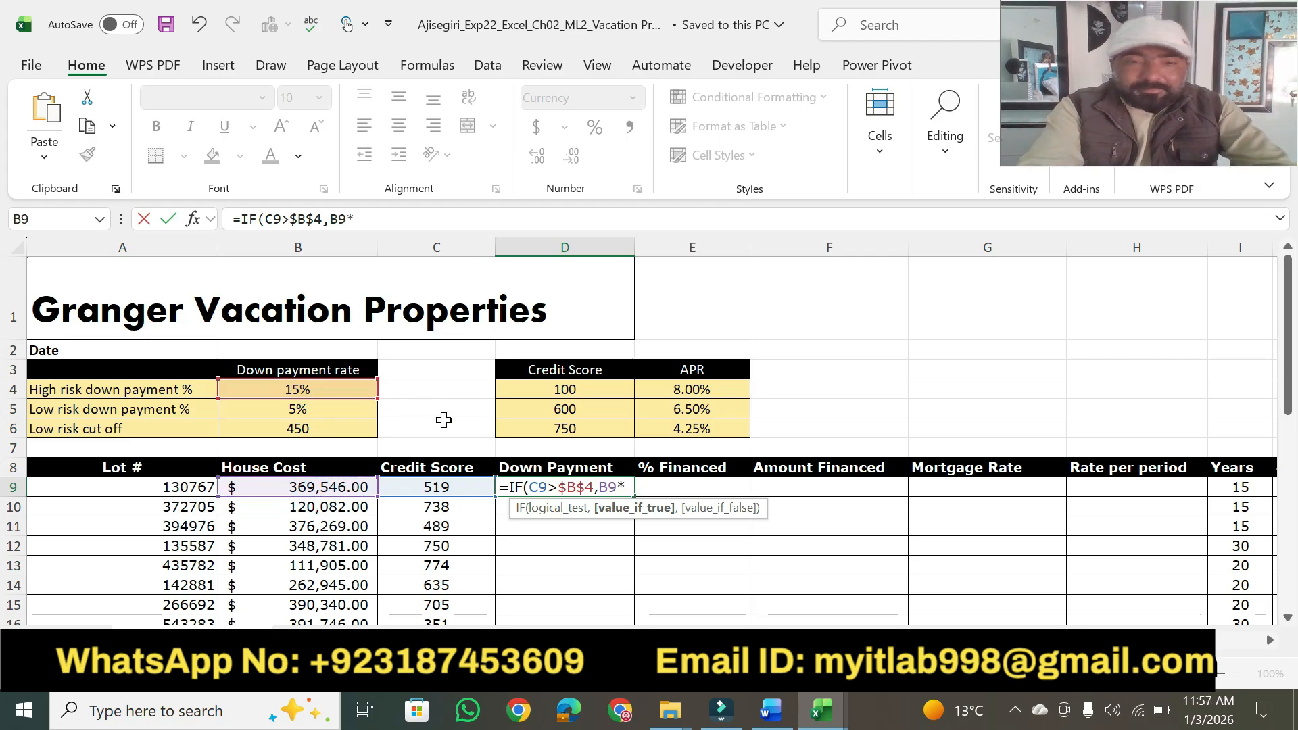
click(287, 408)
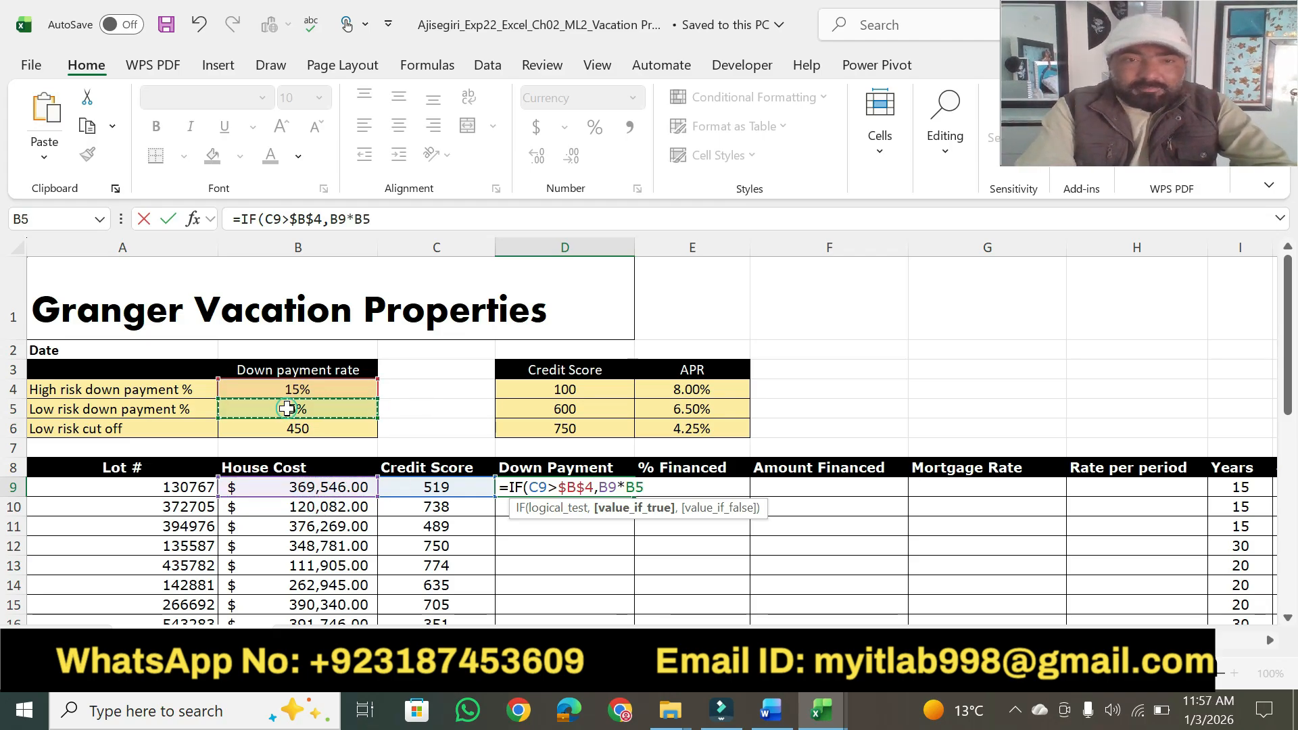
key(F4)
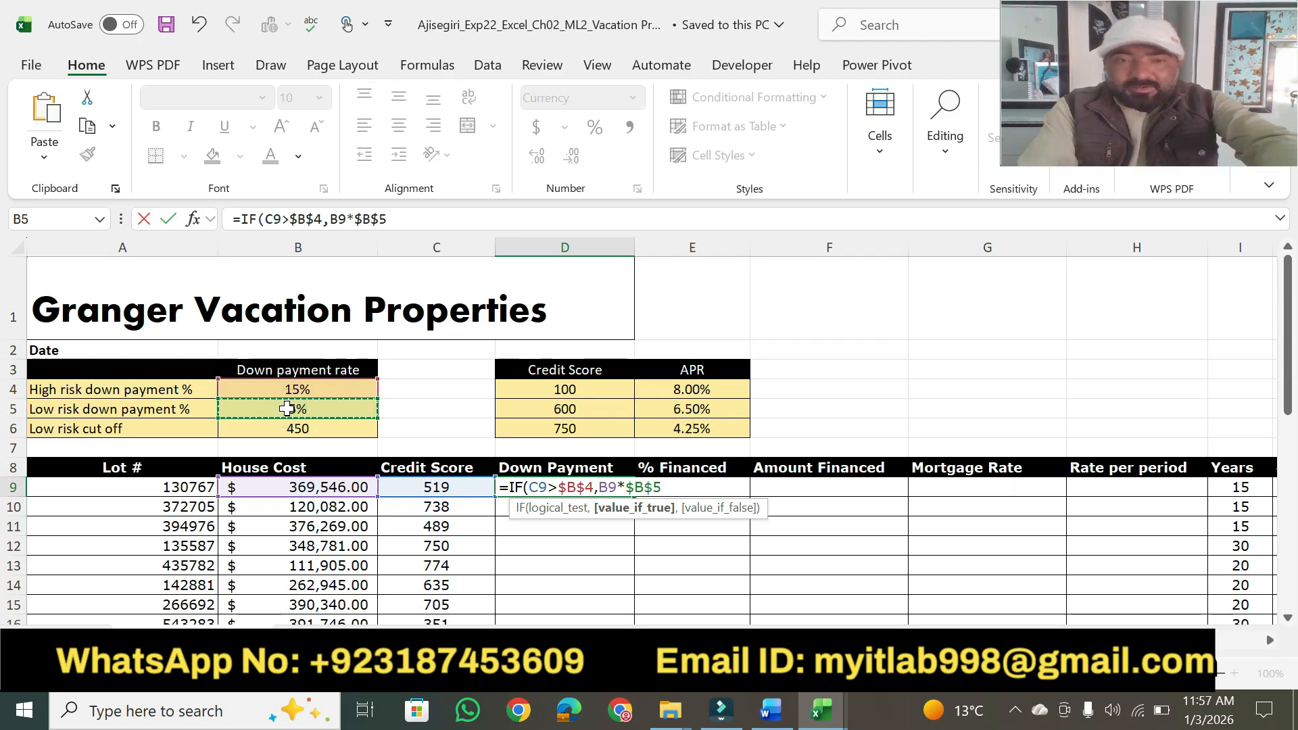
text(,)
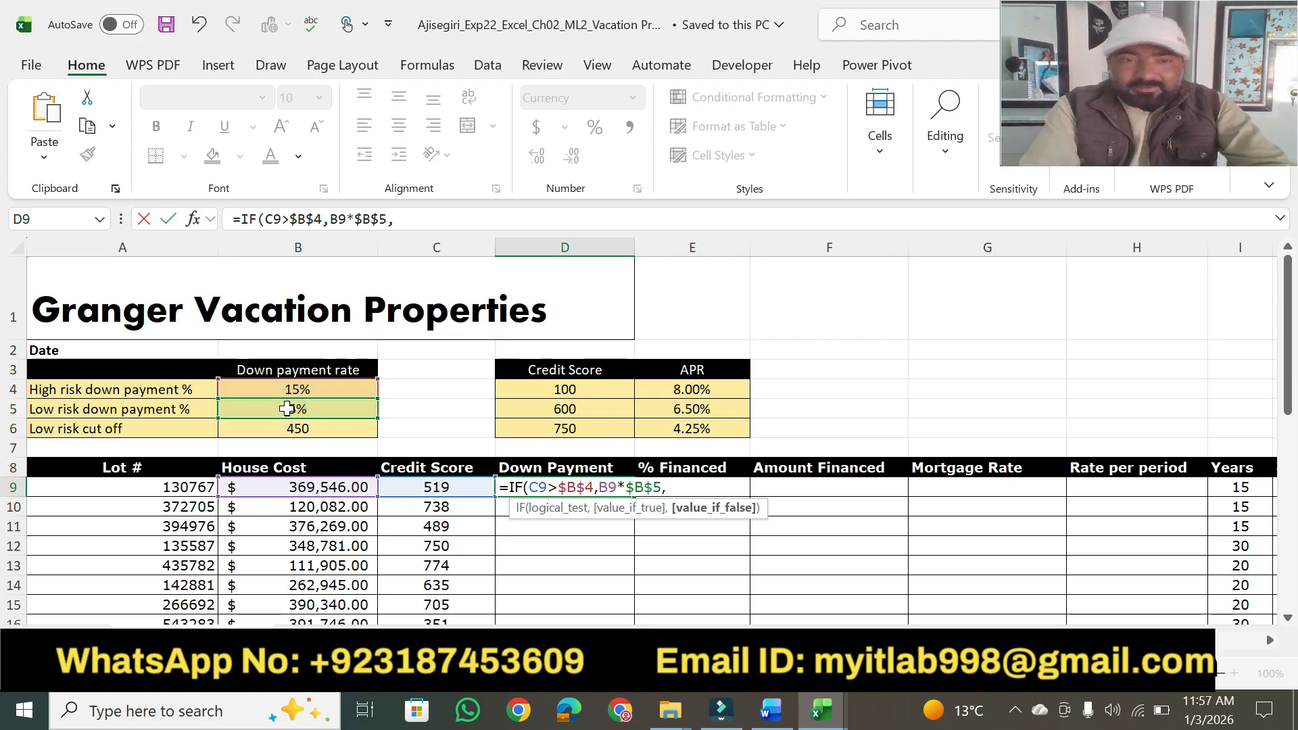
text(B9)
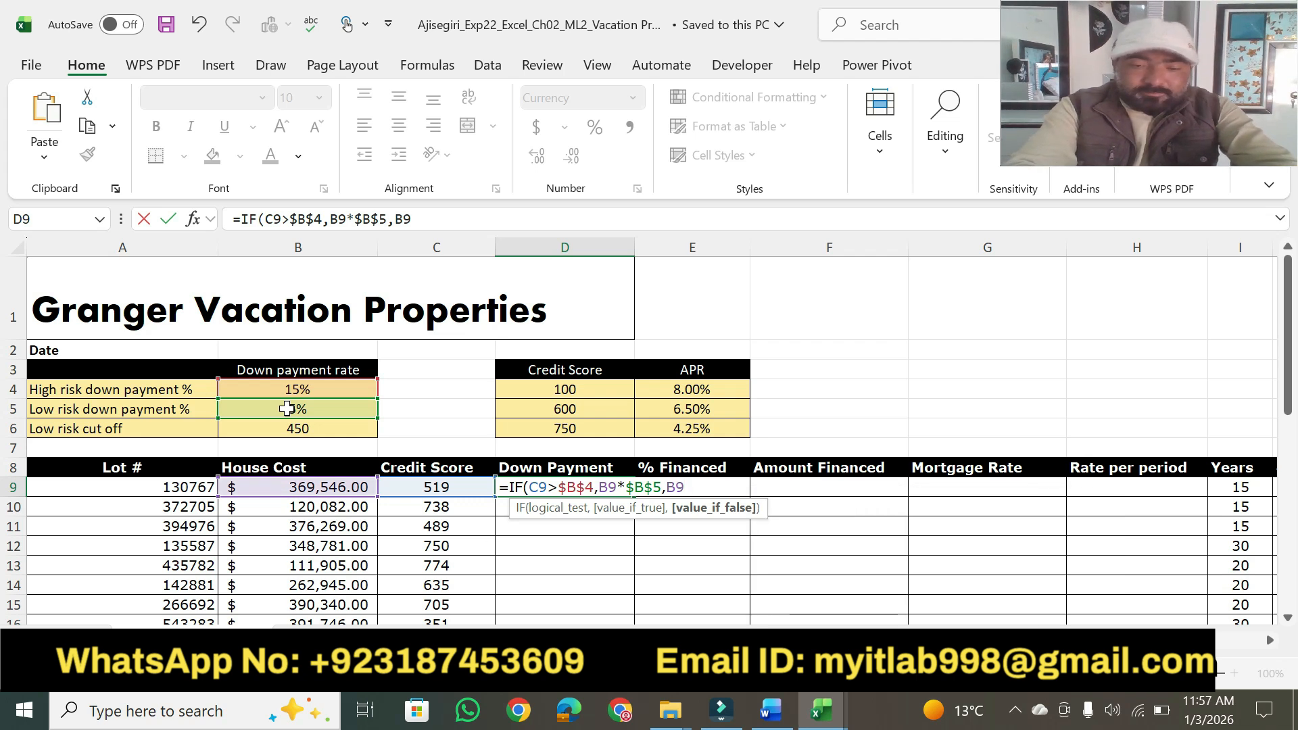
text(*)
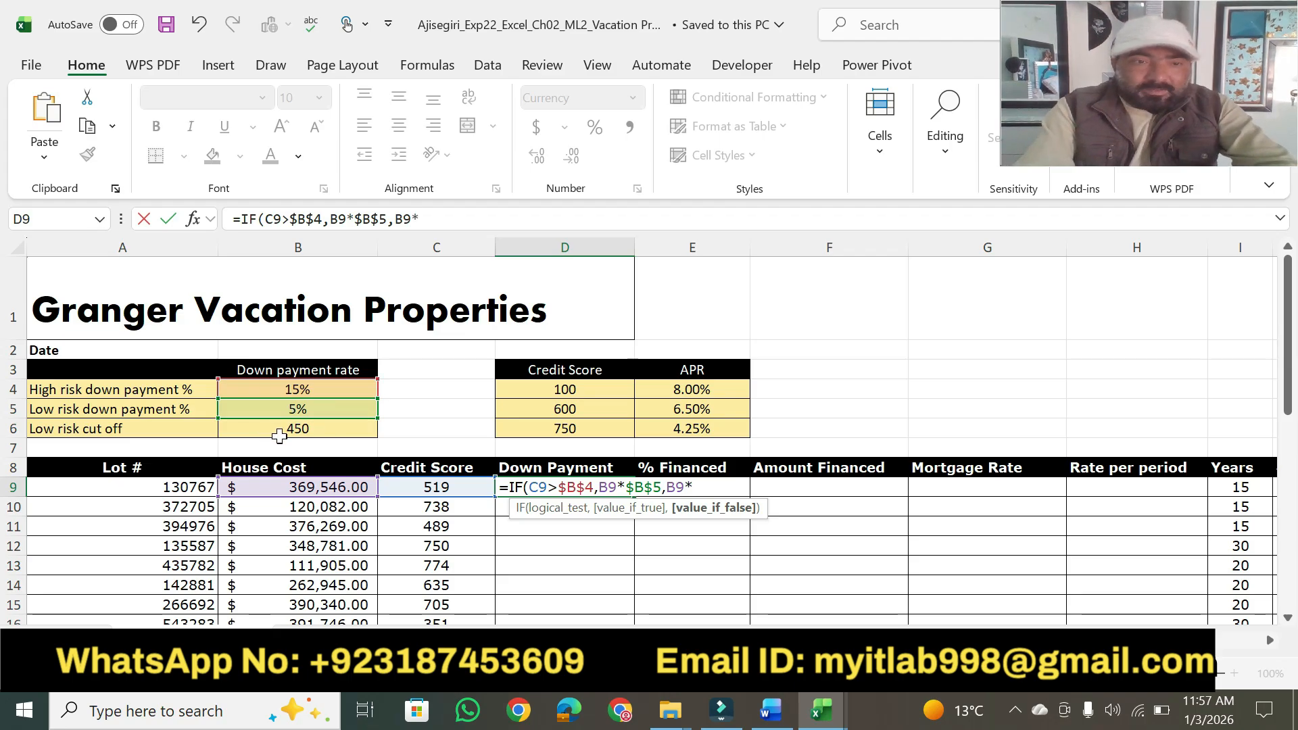
click(279, 431)
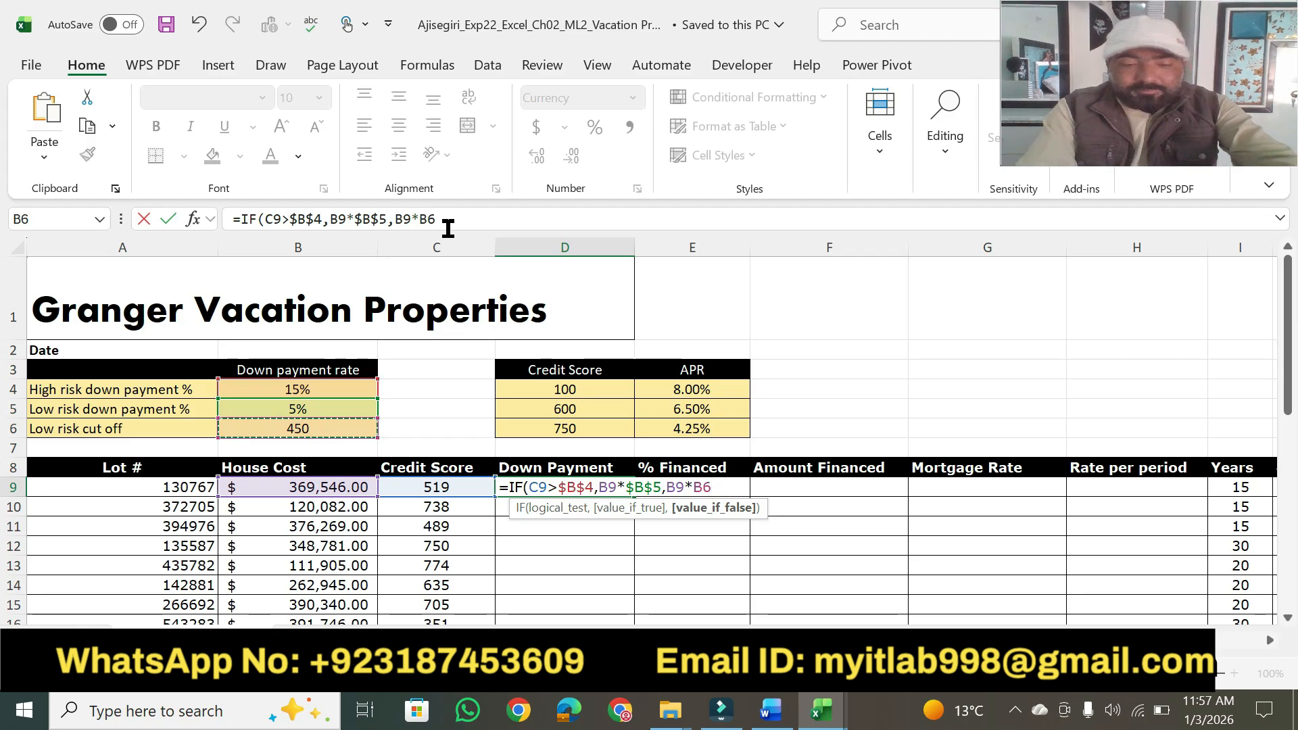
key(F4)
Replace the formula in cell D9 with =IF(C9<$B$6,B9*$B$4,B9*$B$5).
drag(461, 217, 229, 220)
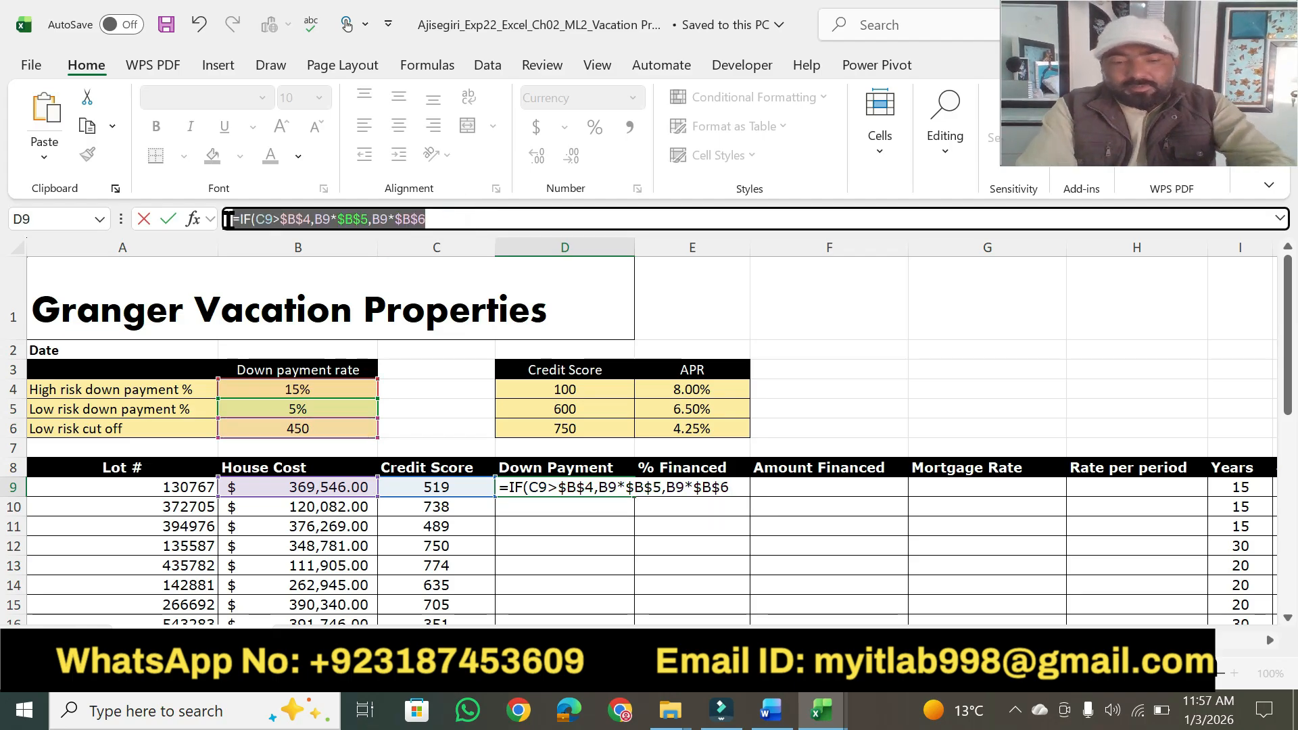
text(=IF(C9<$B$6,B9*$B$4,B9*$B$5))
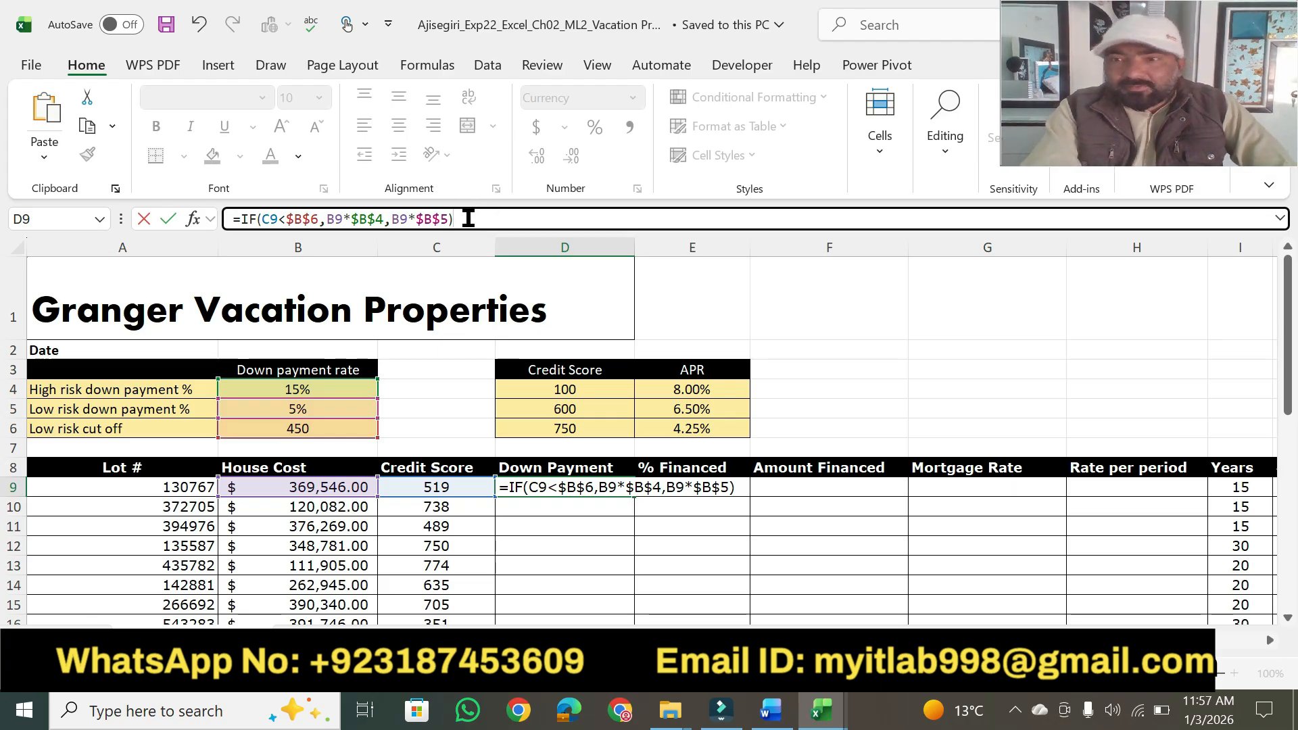
key(Return)
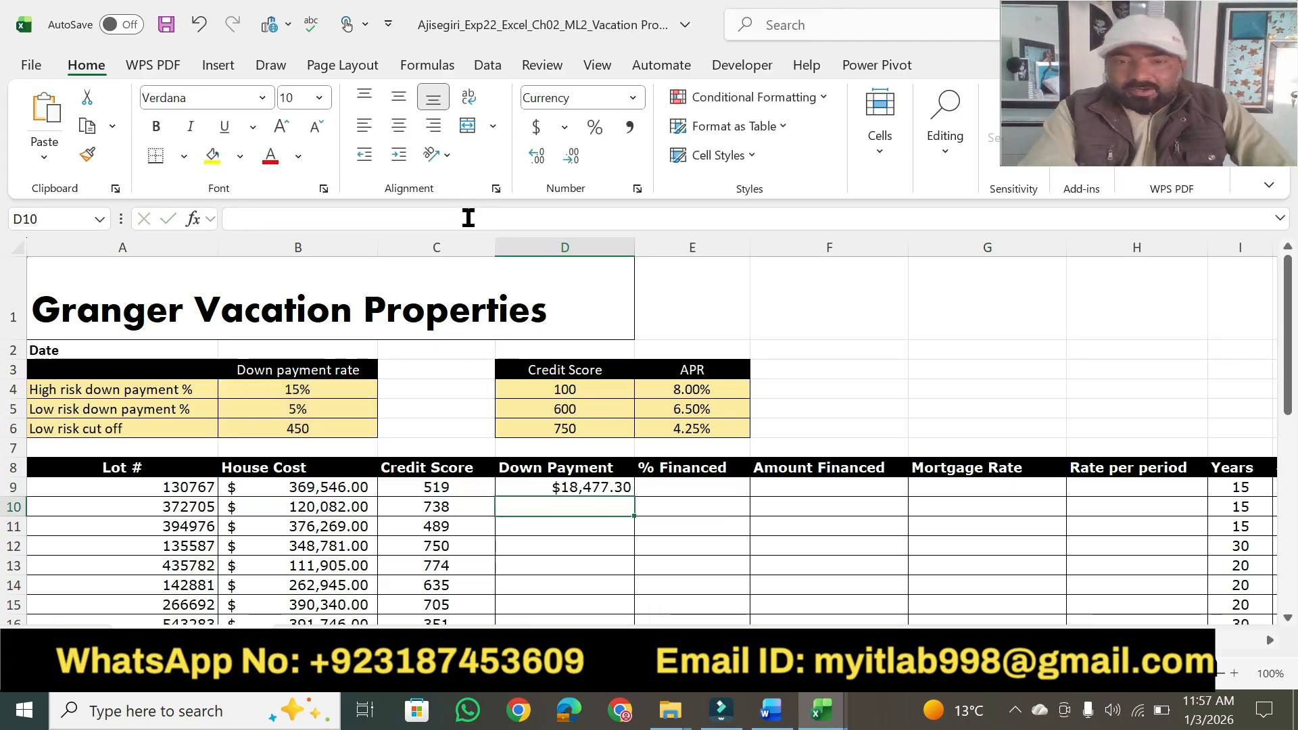
click(576, 484)
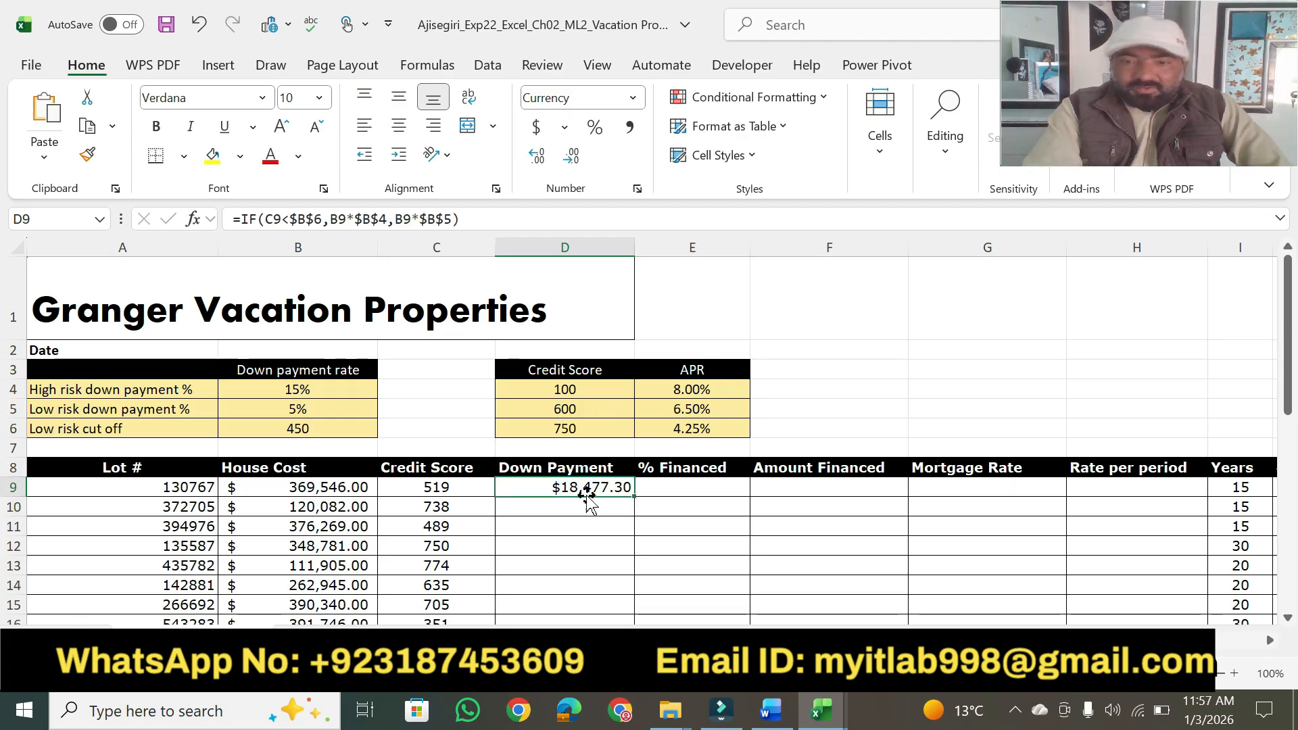
Compare the IF formula in cell D9 with step 2 of the Word instructions, leaving the formula as entered.
click(788, 712)
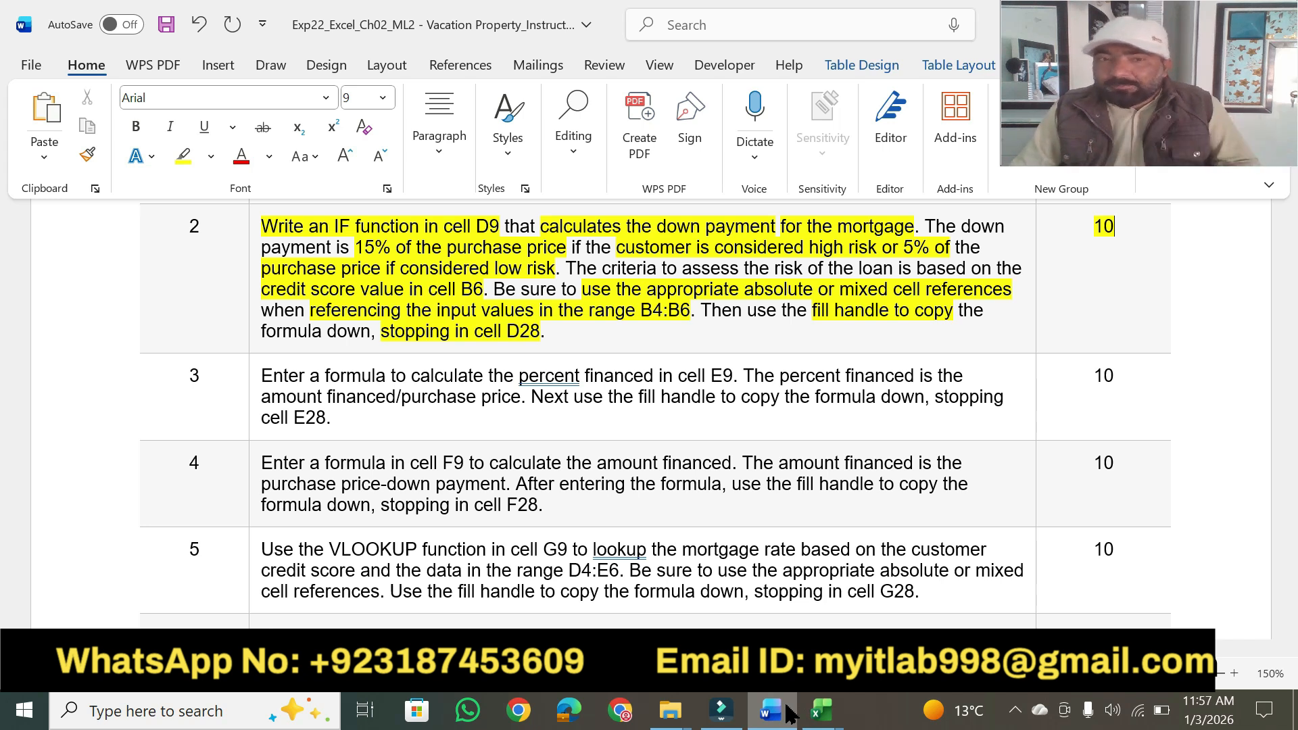
click(820, 710)
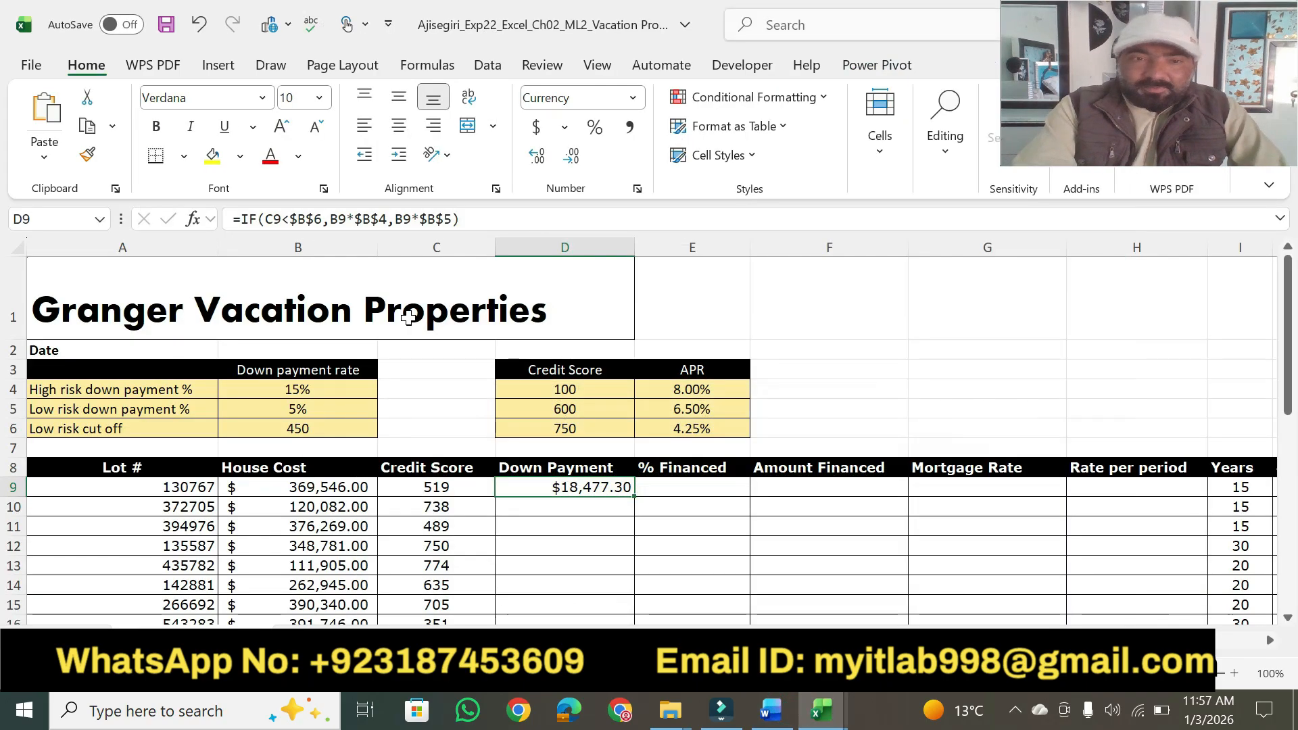
click(464, 218)
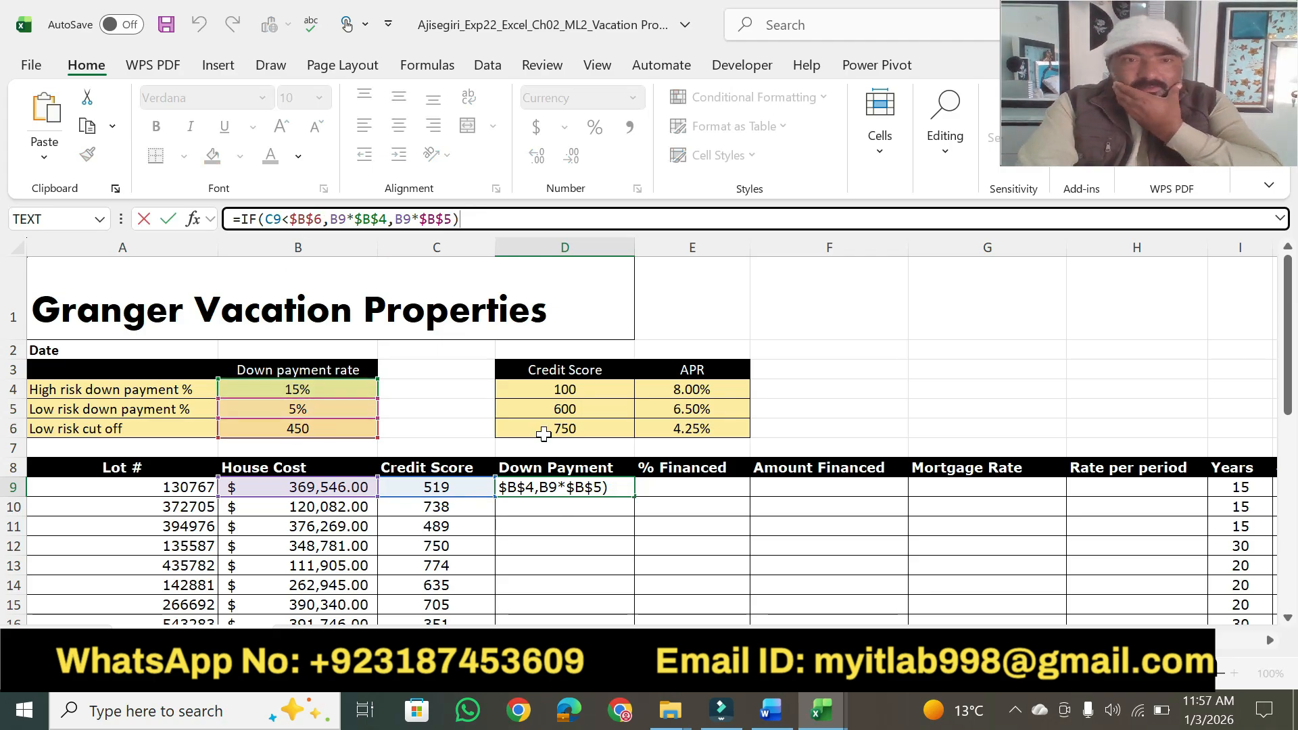
click(772, 711)
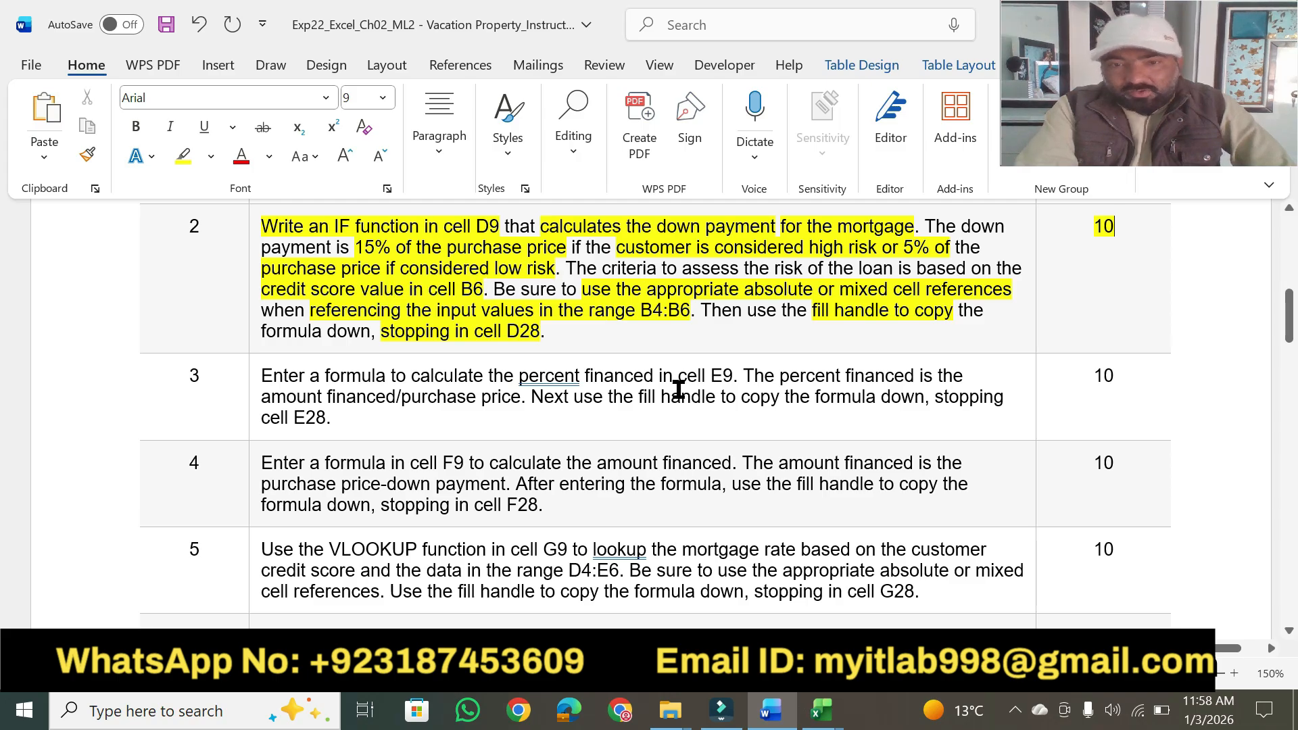
click(771, 710)
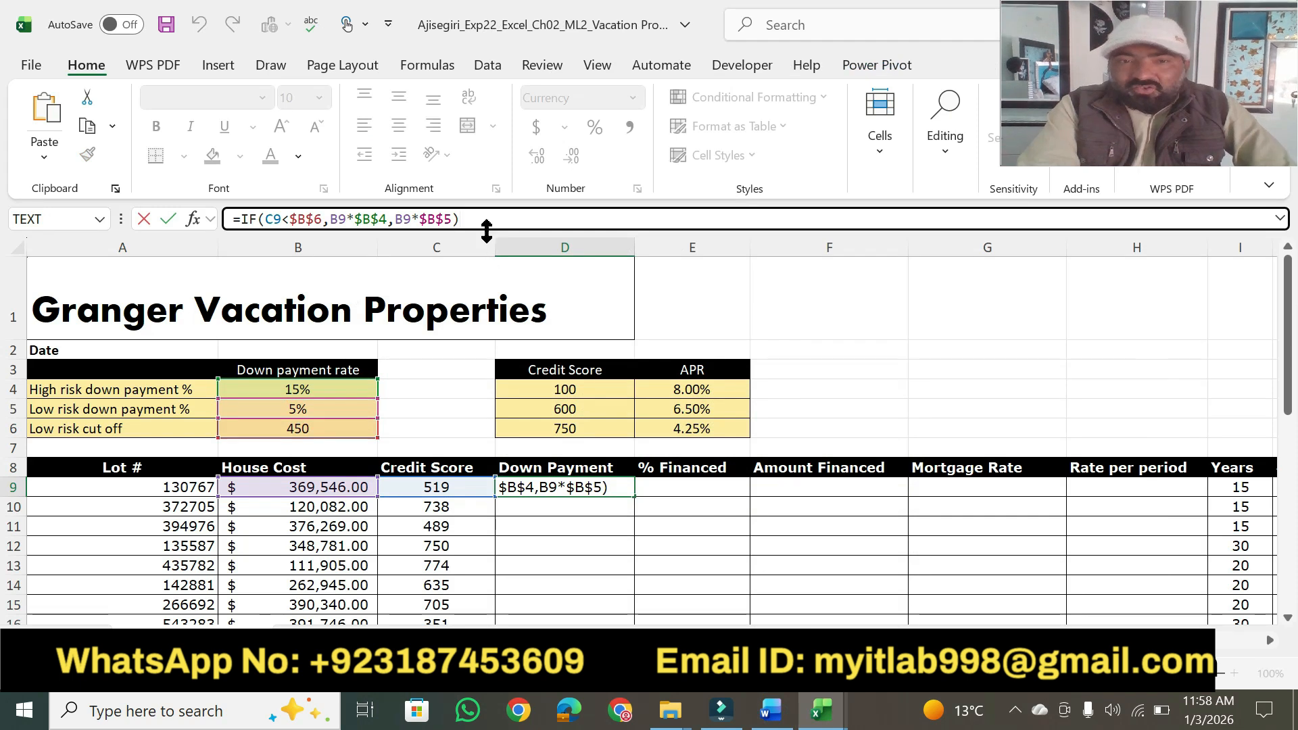
key(Return)
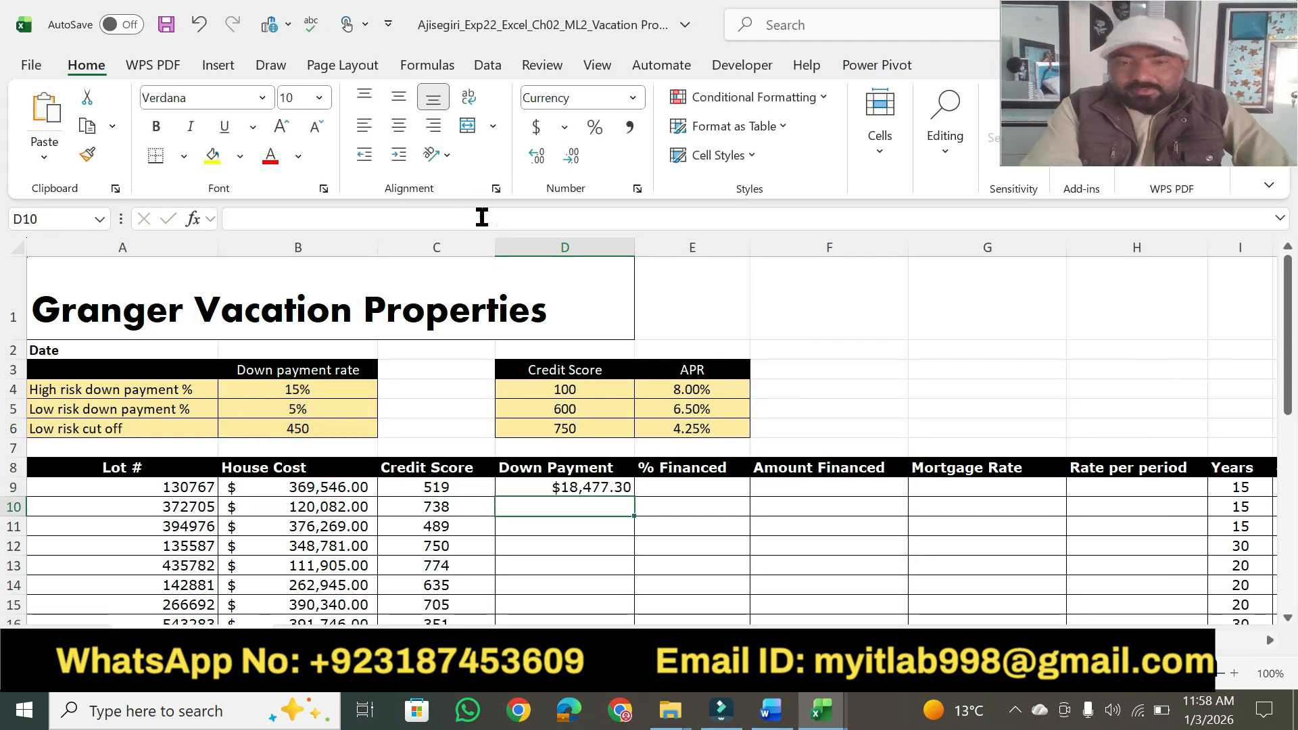
Switch to Word and highlight "Enter a formula" and "percent financed in cell E9." in step 3 of the instructions.
click(771, 710)
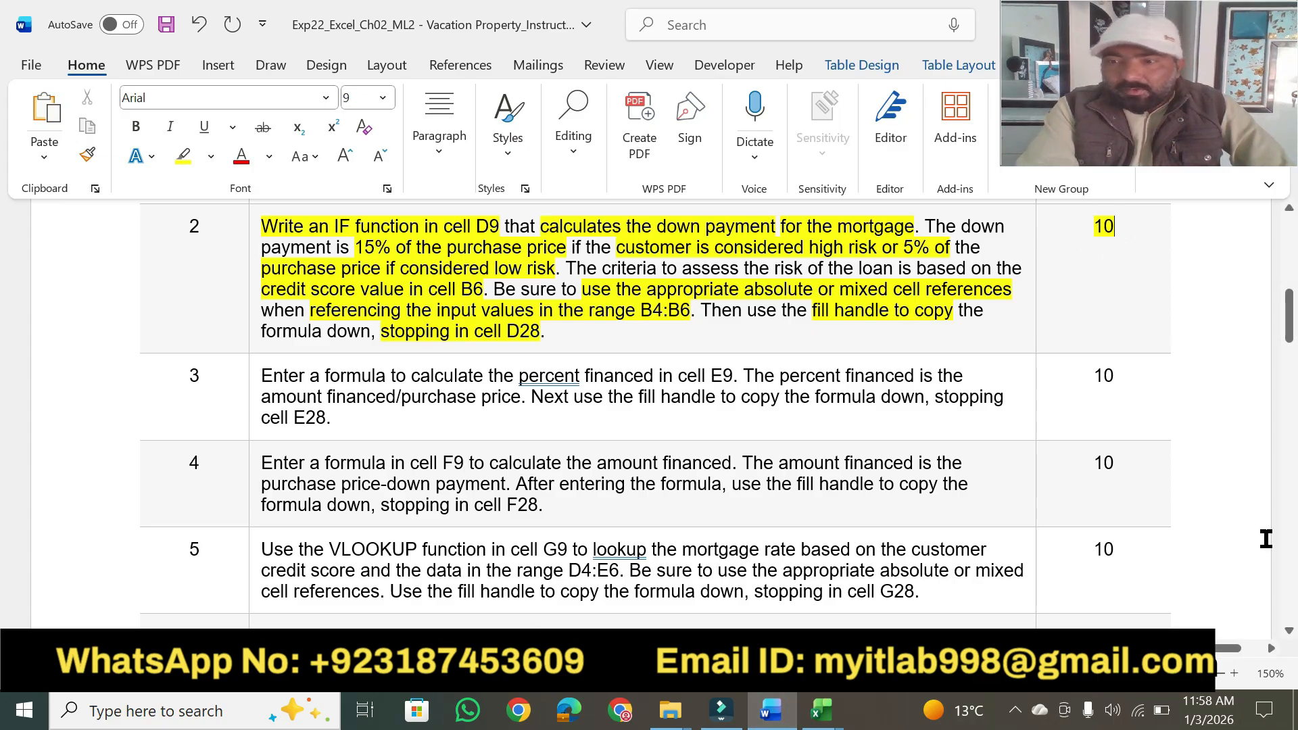
scroll(1293, 635, down, 3)
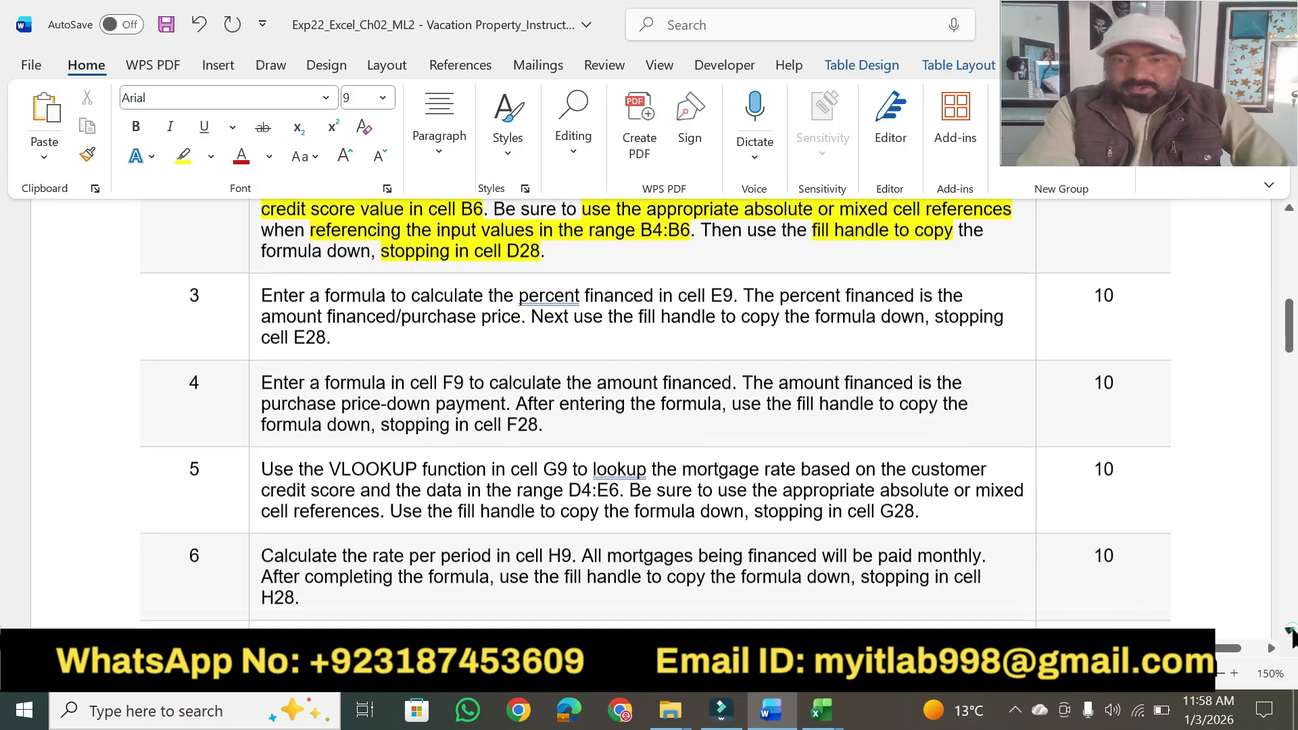
scroll(1292, 635, down, 1)
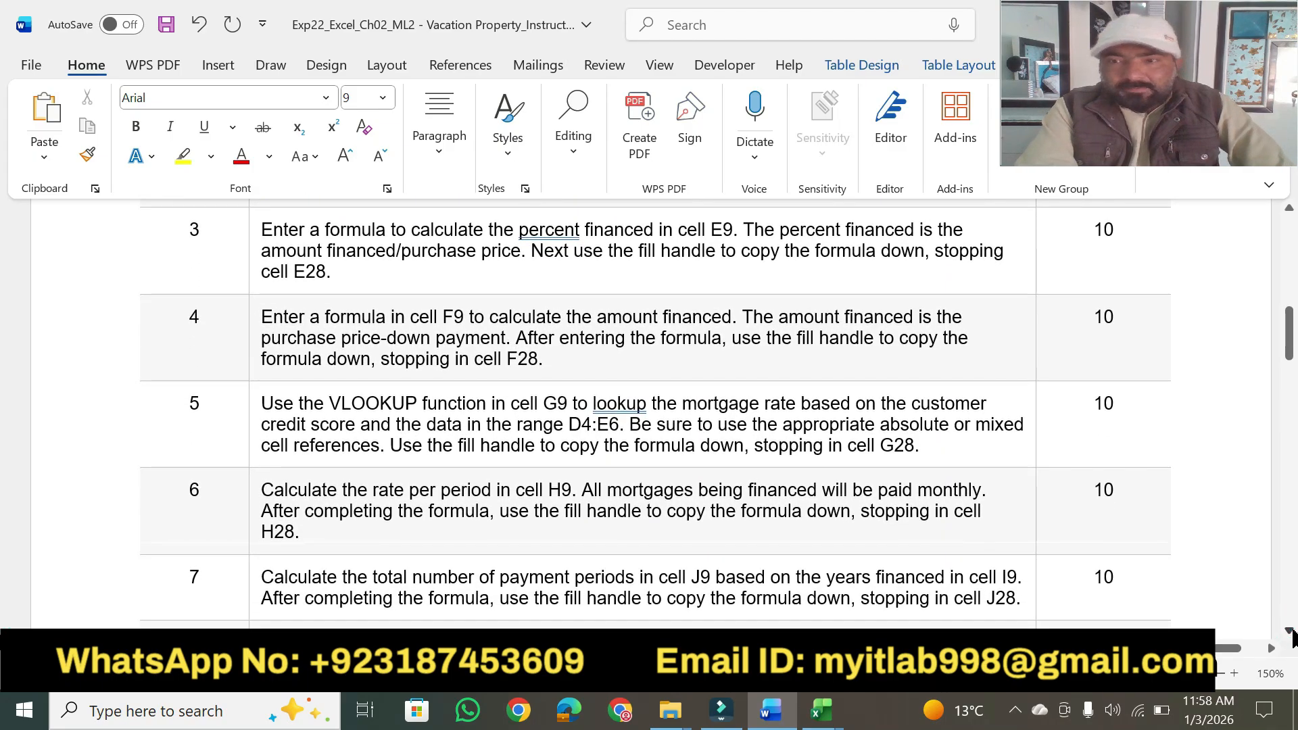
click(183, 156)
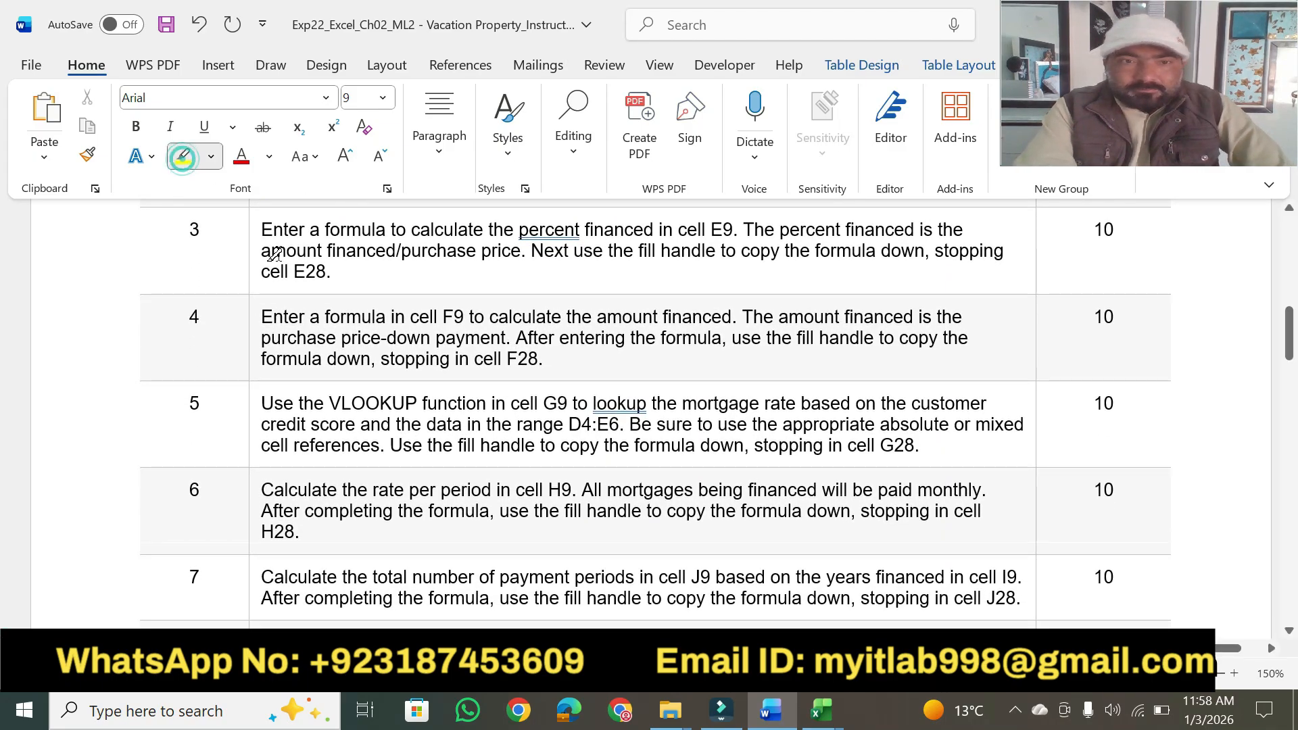
click(259, 232)
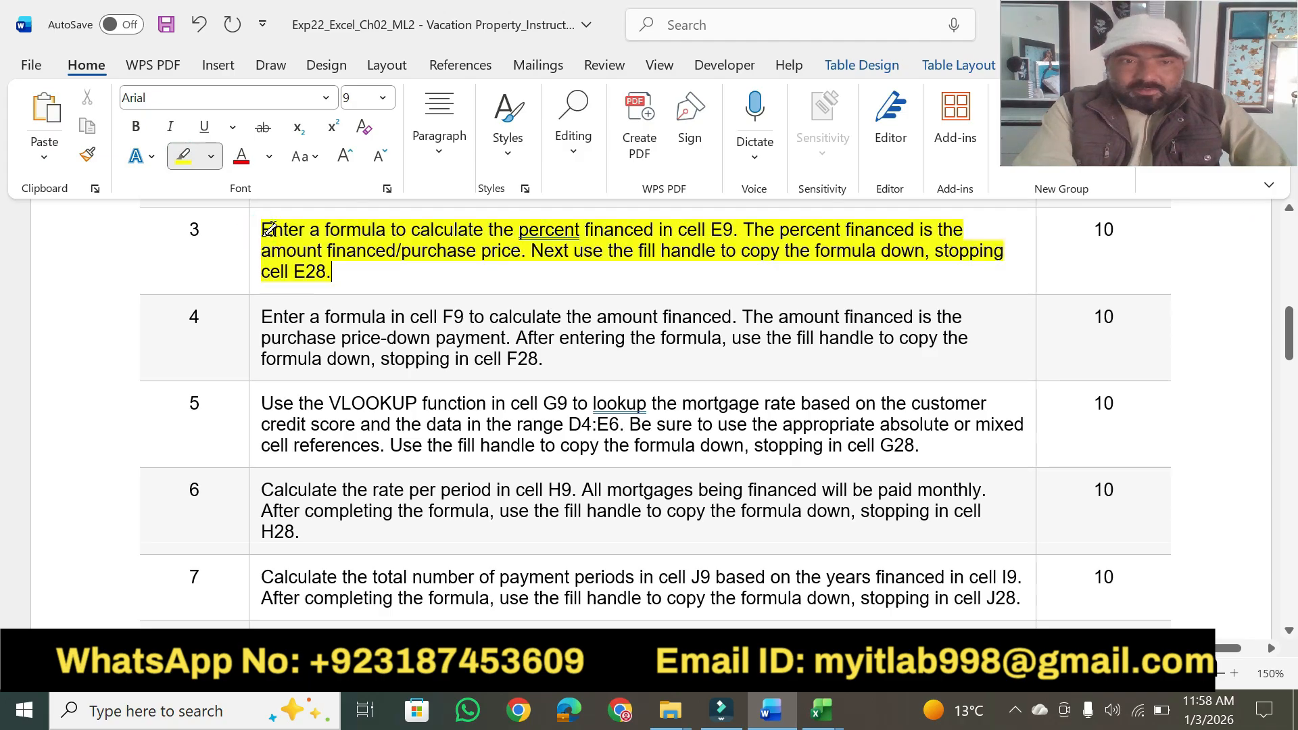
click(268, 230)
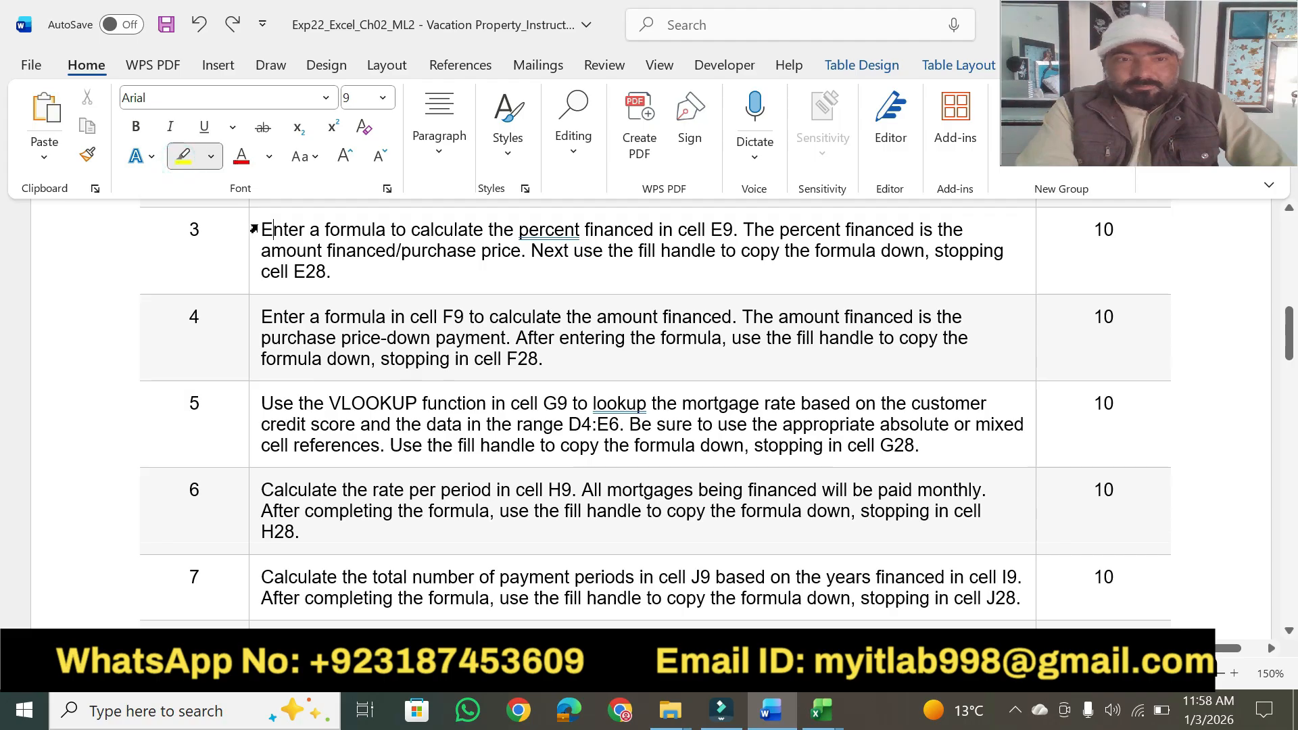
drag(260, 228, 378, 229)
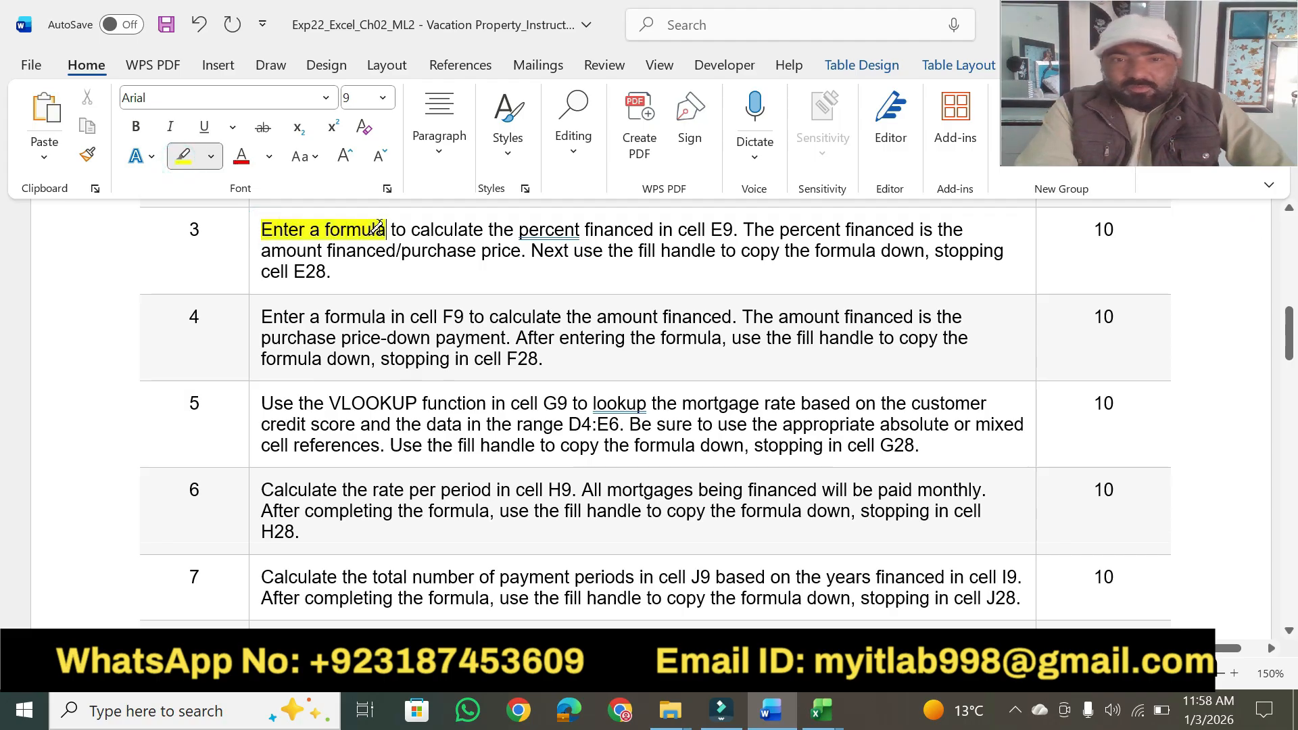
mouse_move(508, 226)
mouse_down()
mouse_move(778, 225)
mouse_move(738, 228)
mouse_up()
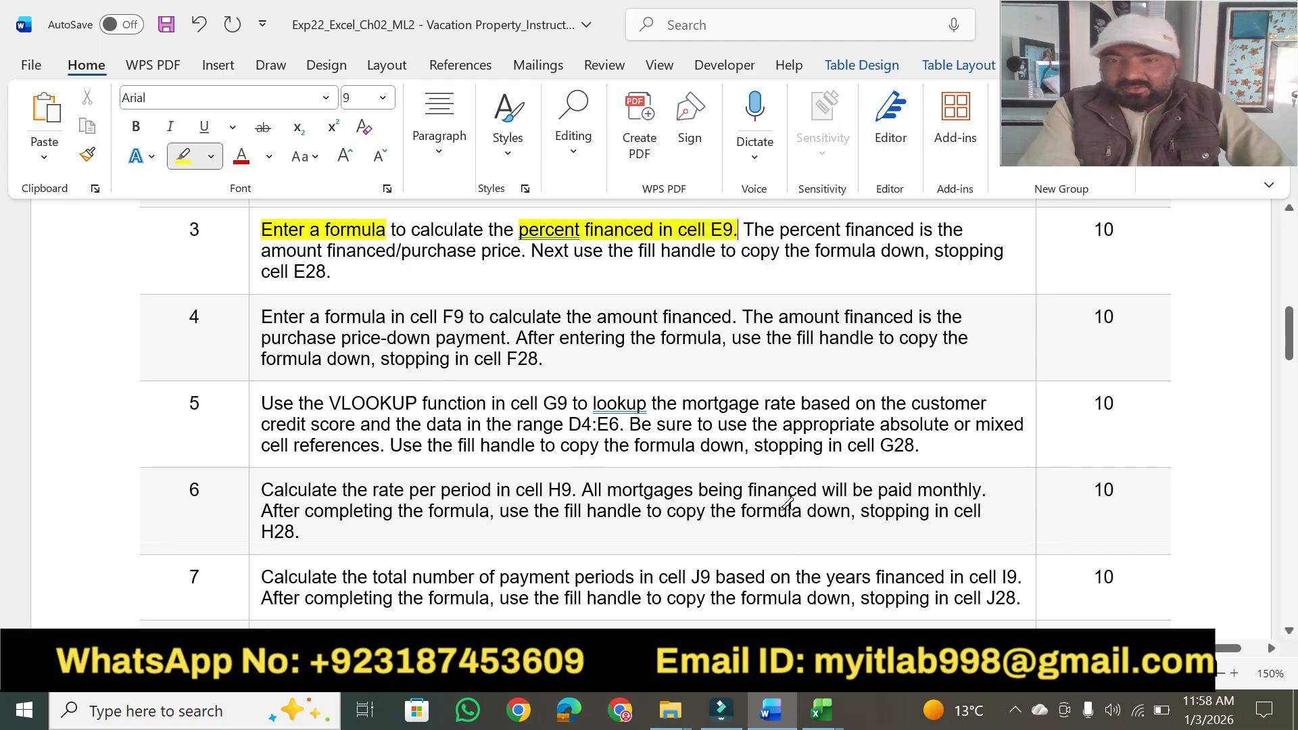
Select cell E9 in Excel, highlight "percent financed is" and "amount financed/purchase price" in step 3 in Word, and return to Excel.
click(821, 710)
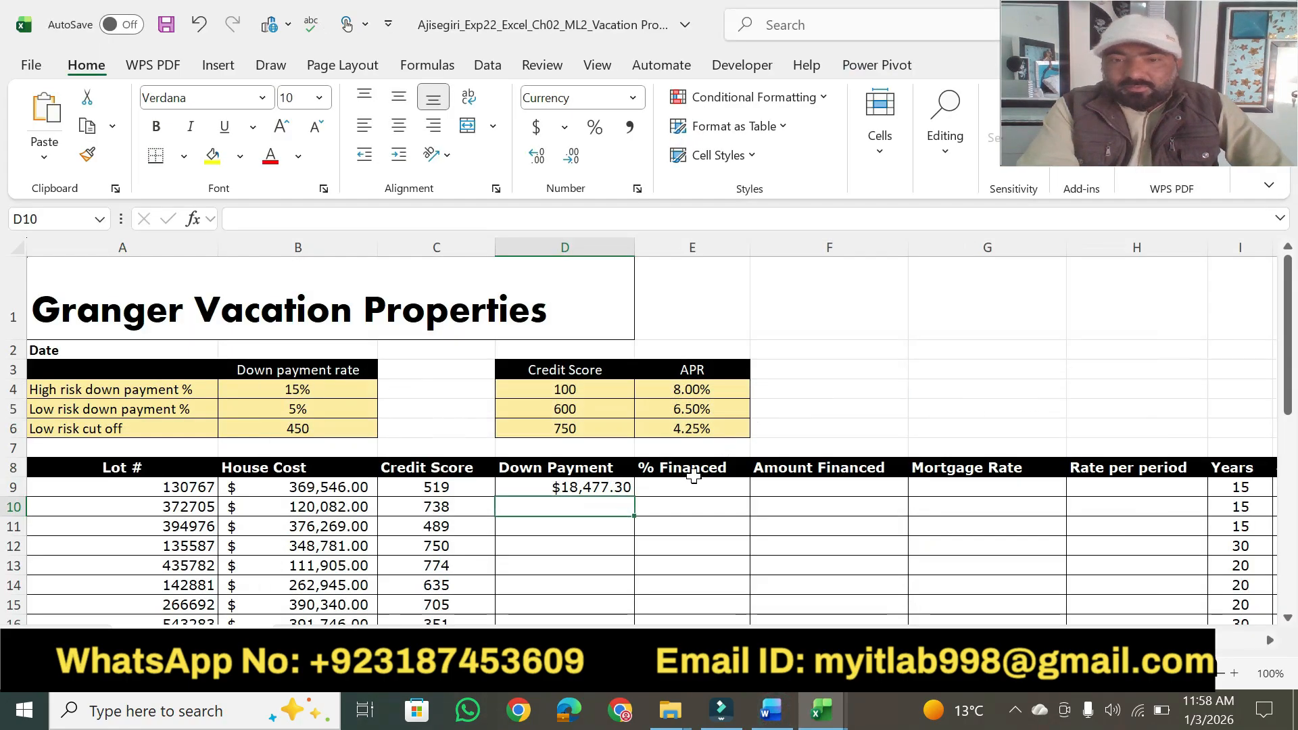
click(656, 491)
click(770, 718)
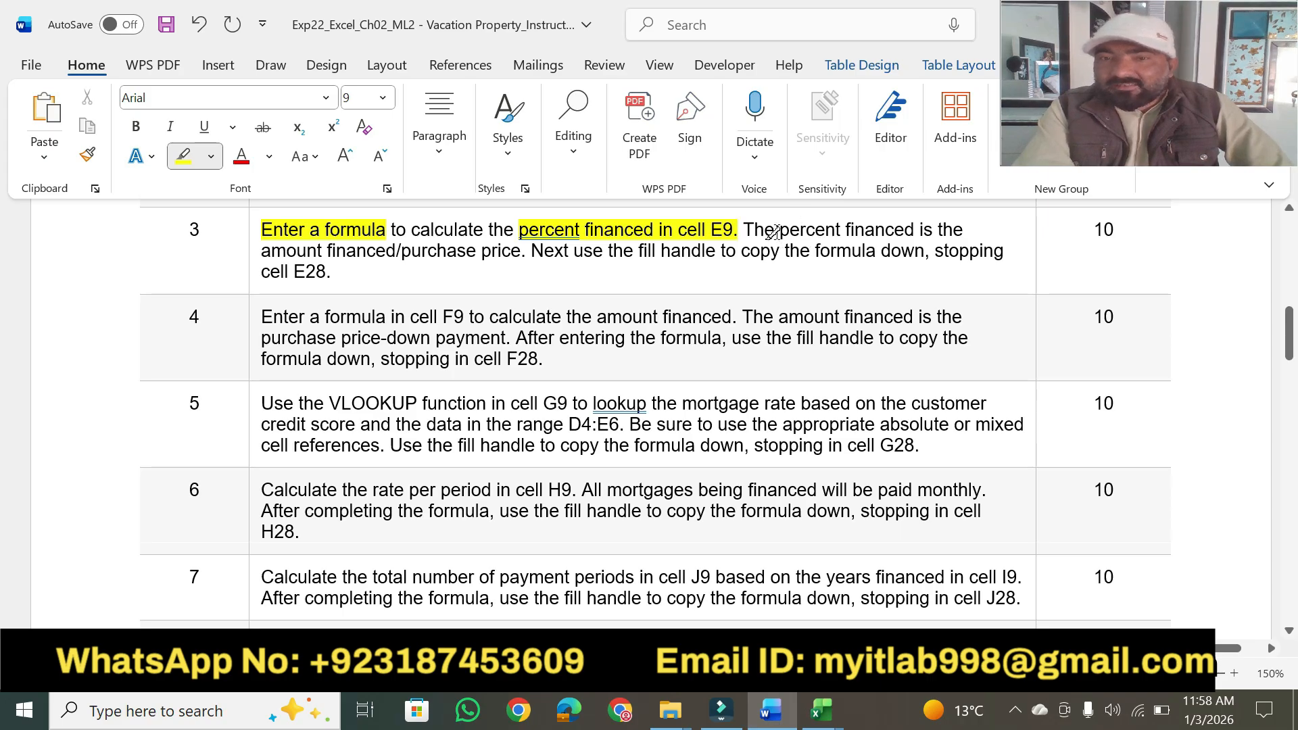
drag(774, 229, 934, 230)
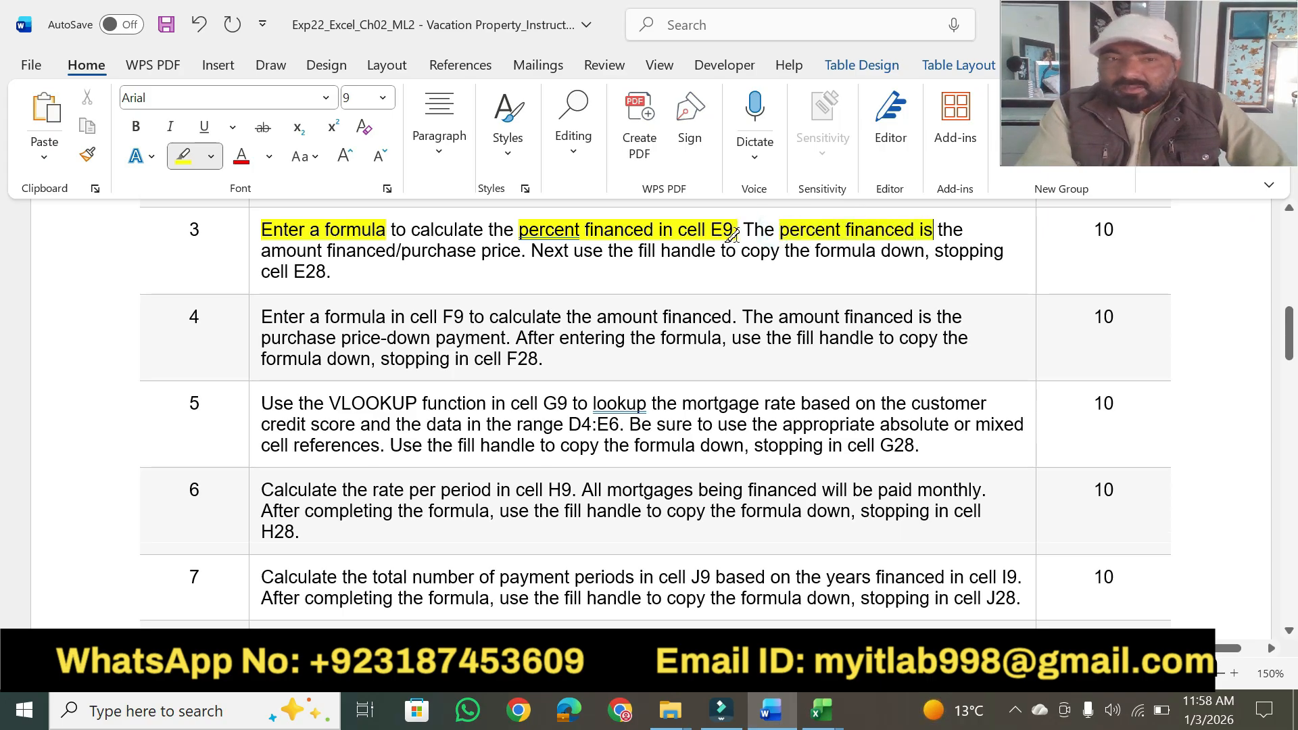
drag(261, 250, 521, 250)
click(820, 710)
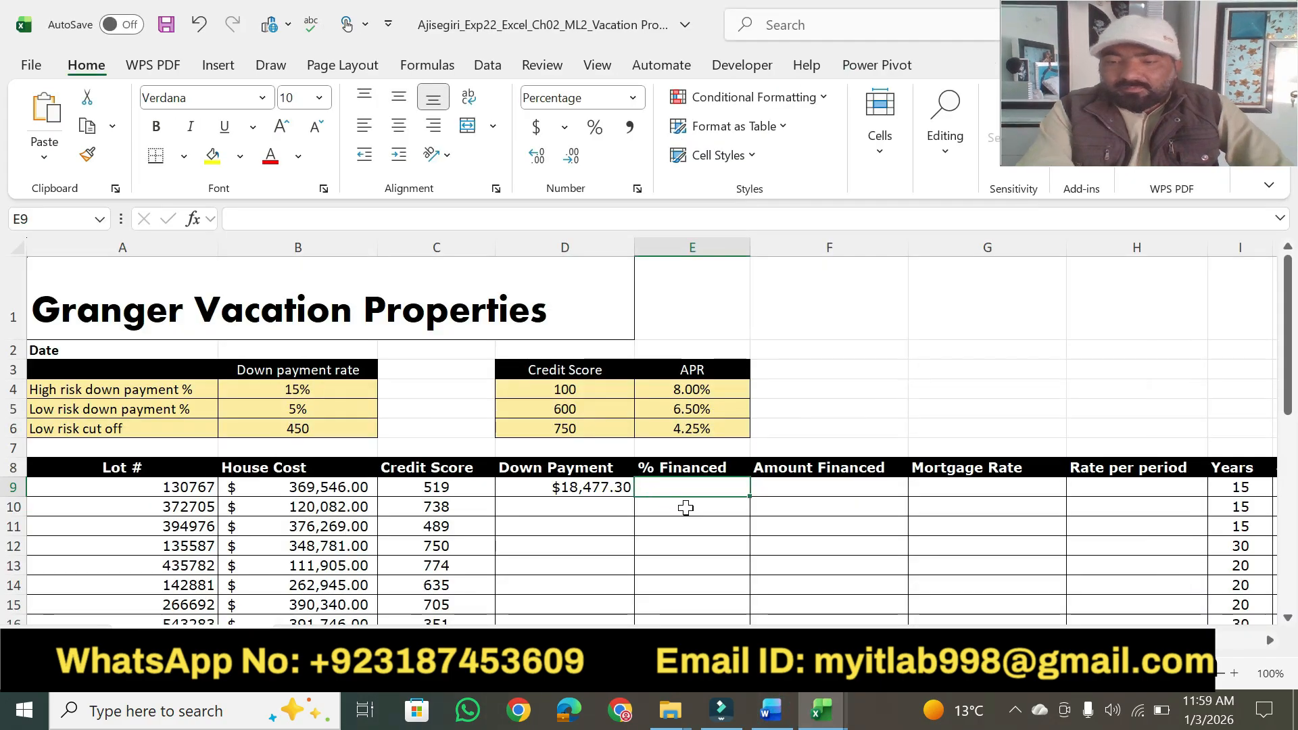
Enter the formula =F9/B9 in cell E9, checking it against step 3 of the Word instructions.
text(=)
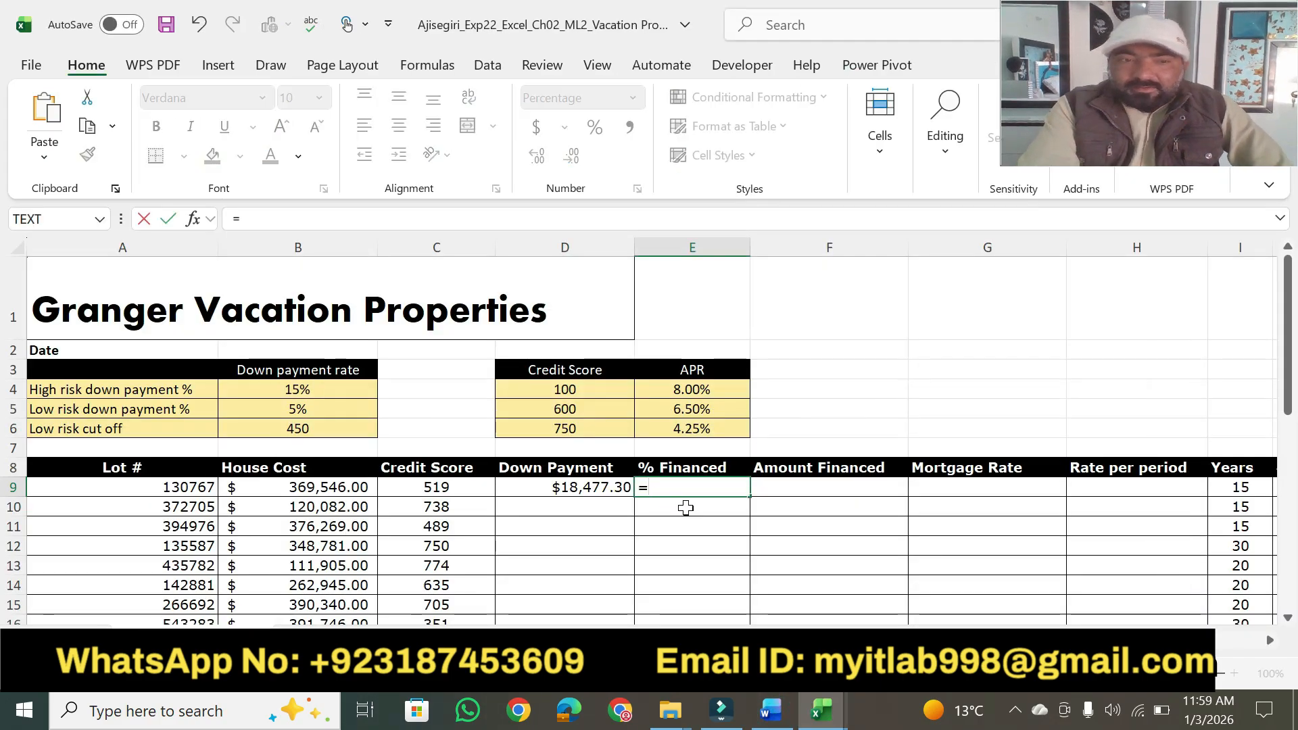
click(772, 710)
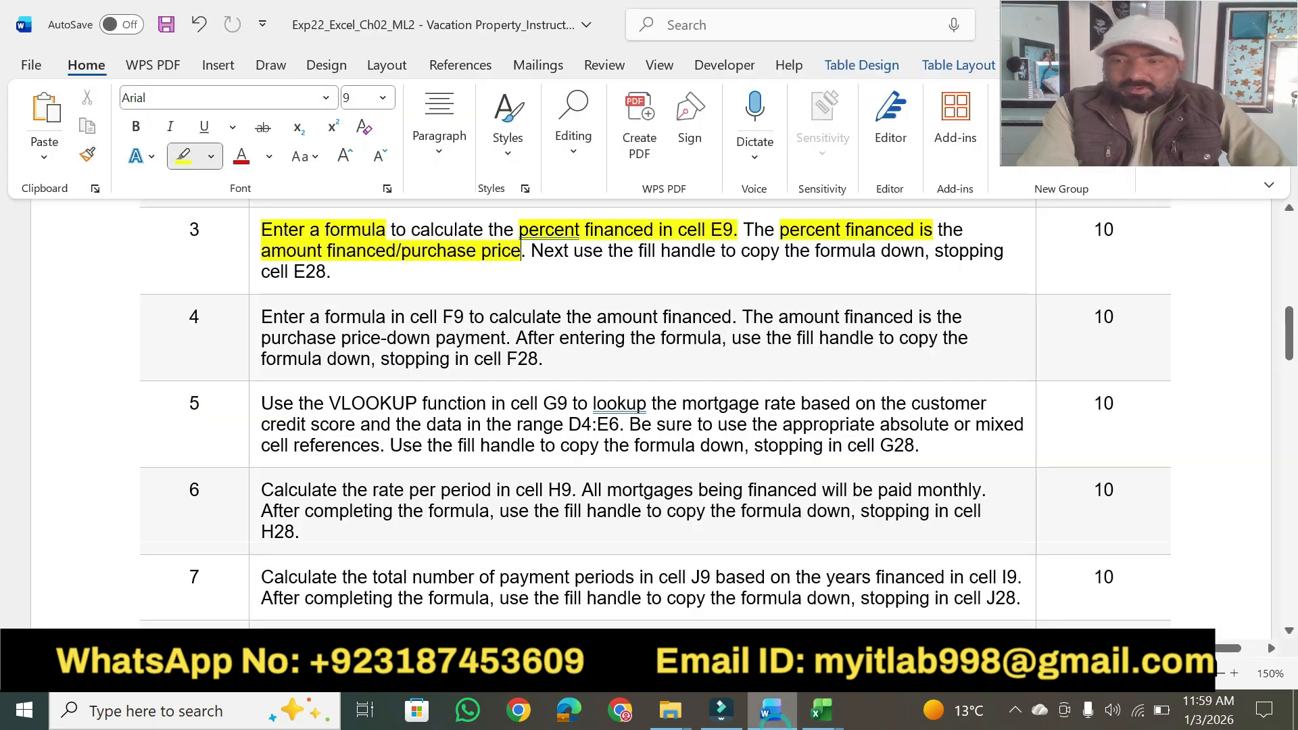
key(alt+Tab)
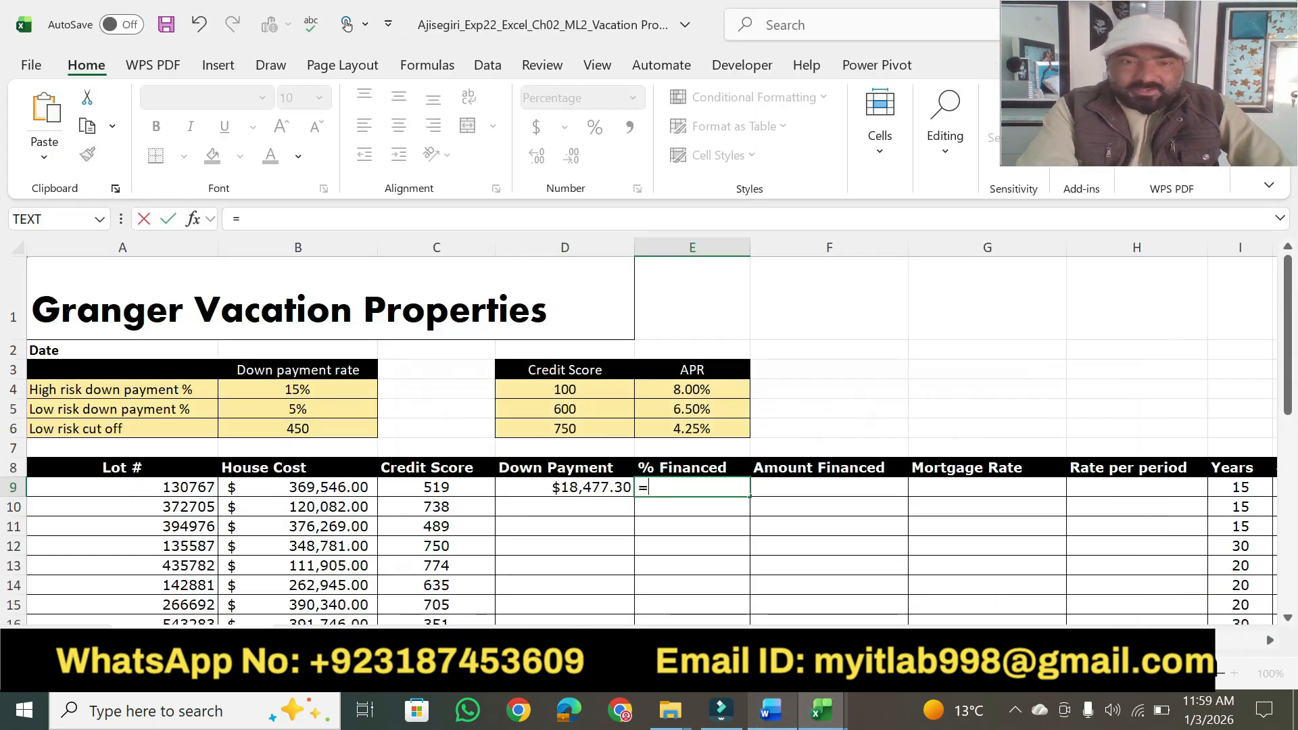
click(812, 491)
text(/)
click(774, 714)
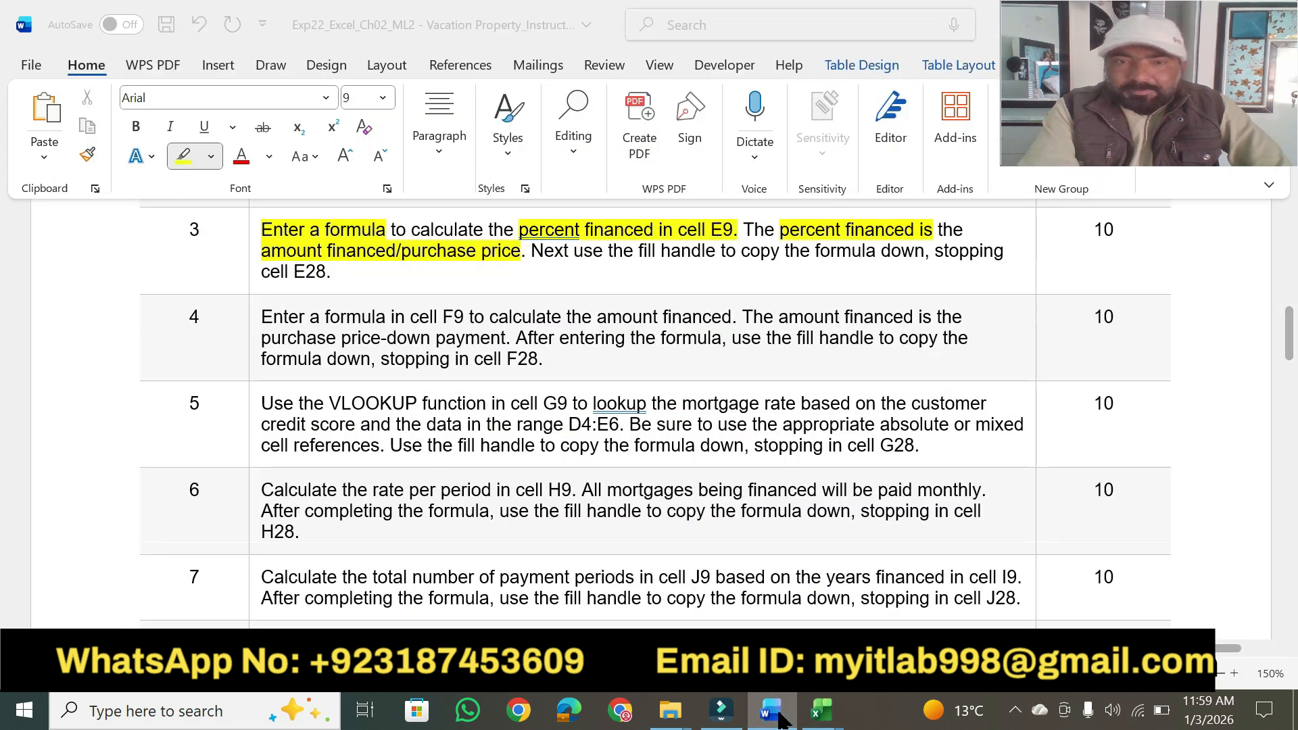
click(821, 710)
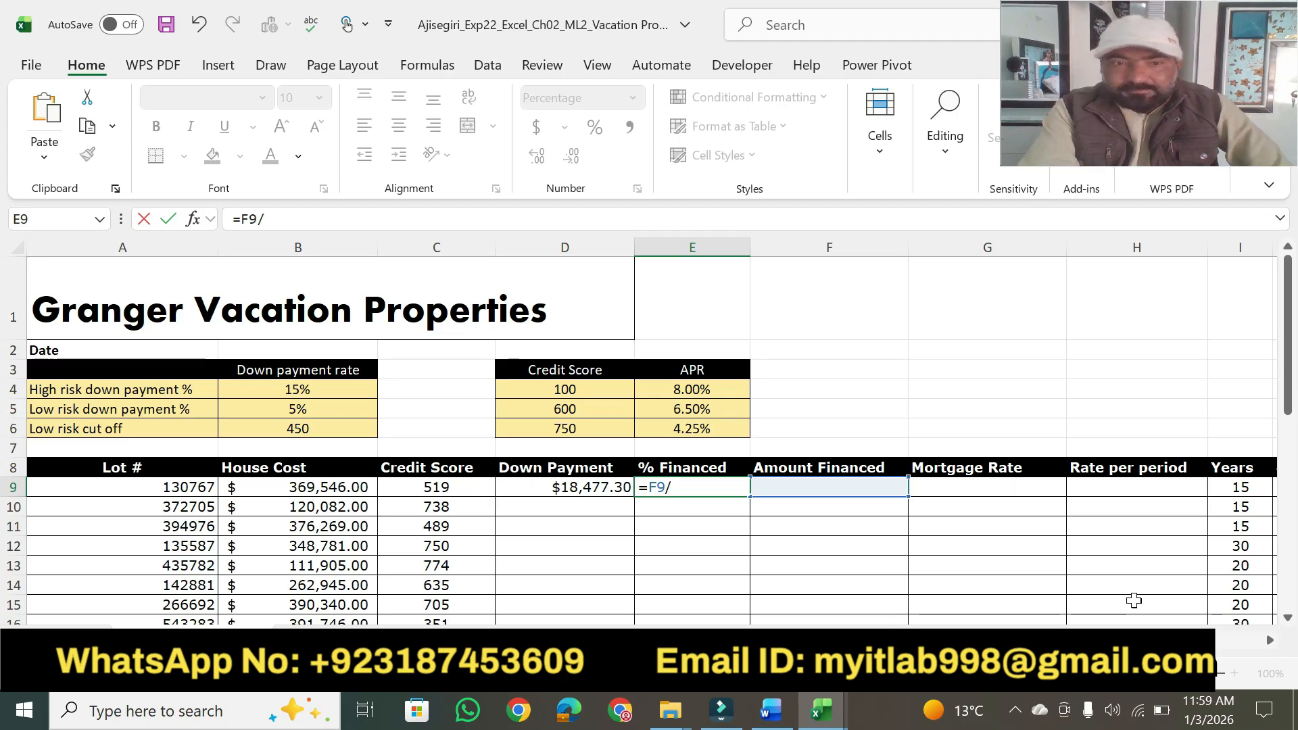
mouse_move(1136, 641)
mouse_down()
mouse_move(1264, 639)
mouse_move(1136, 641)
mouse_up()
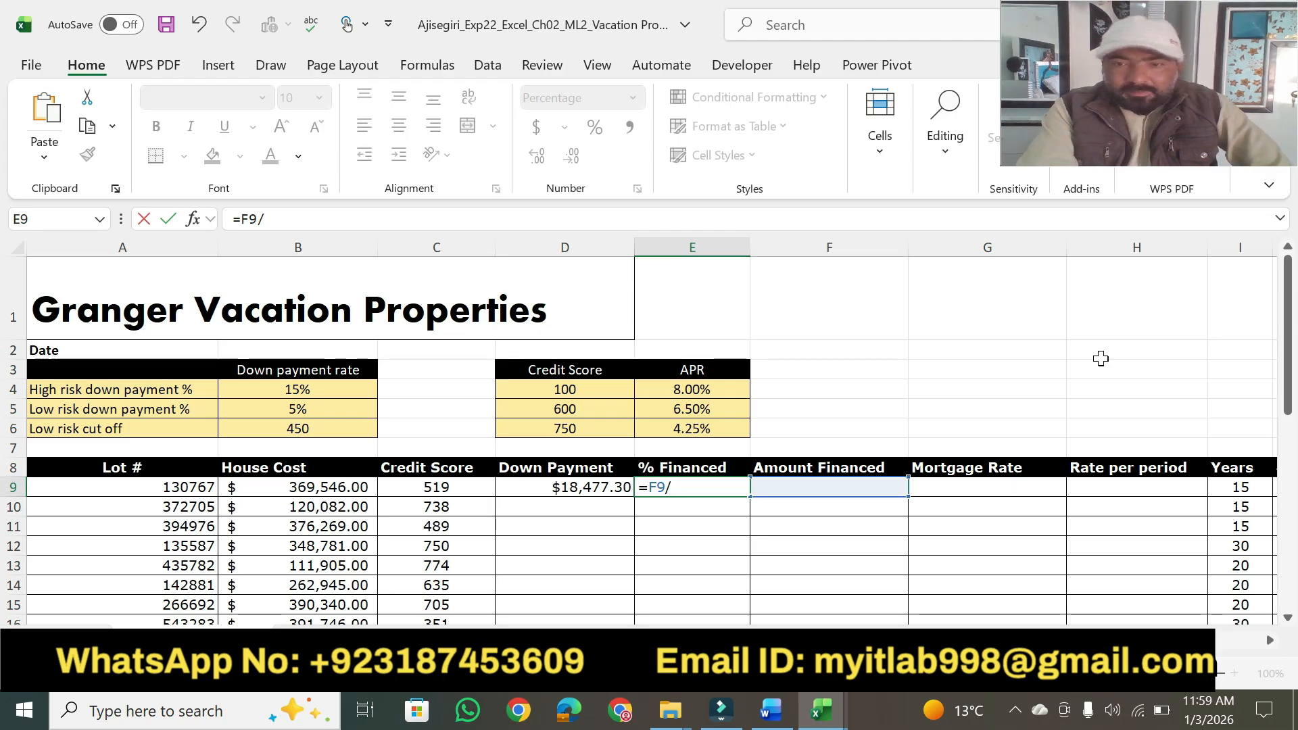
drag(1288, 365, 1272, 265)
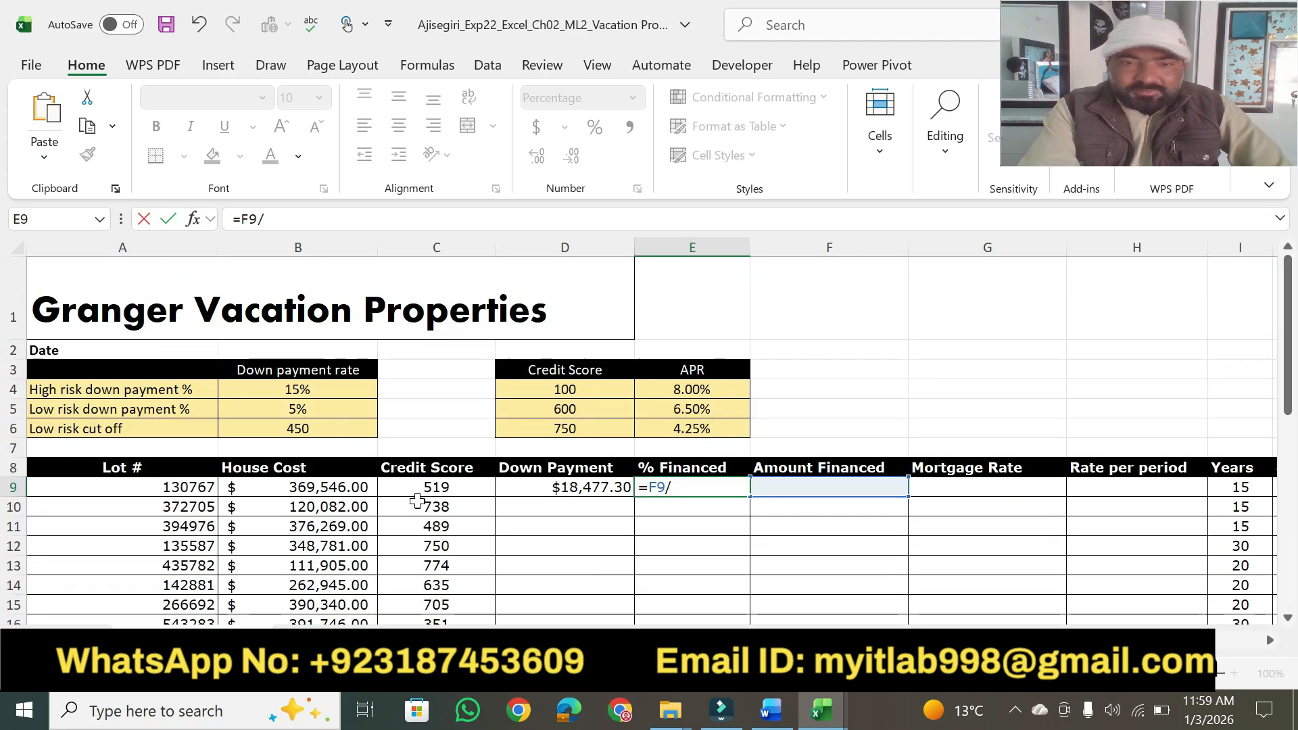
click(316, 488)
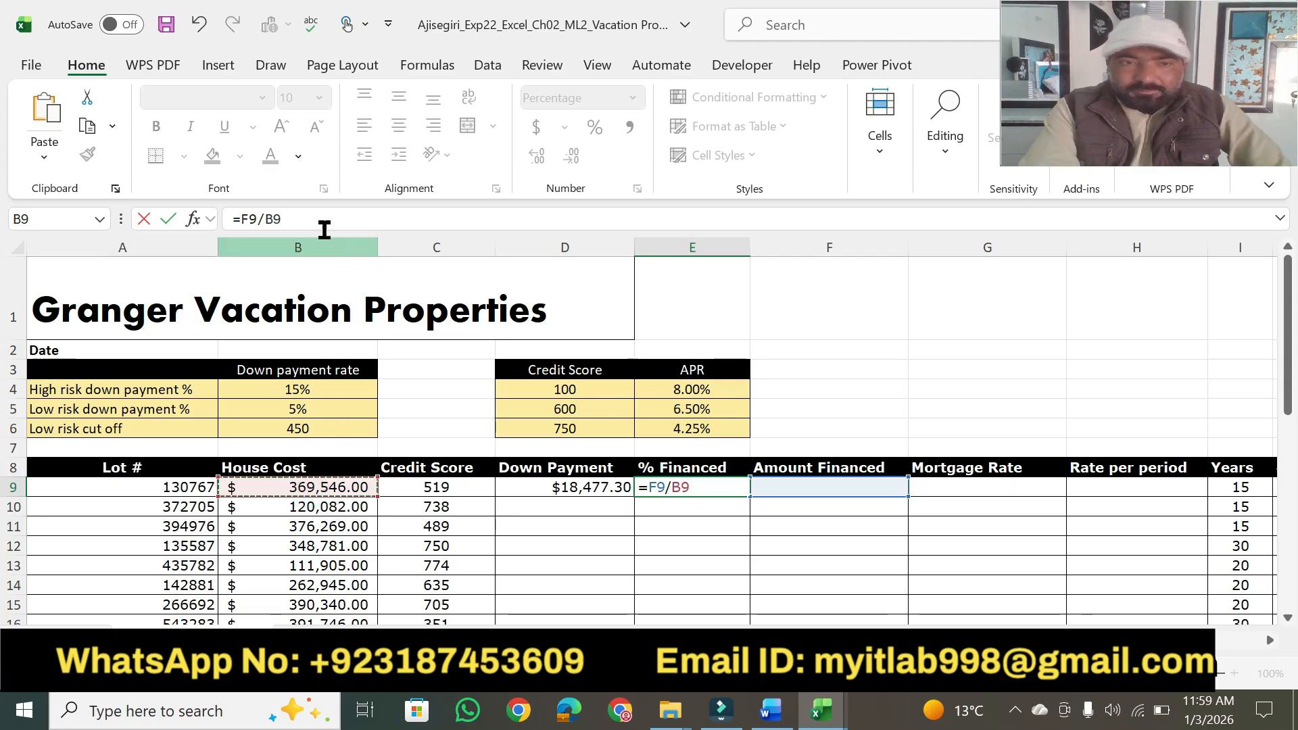
key(Return)
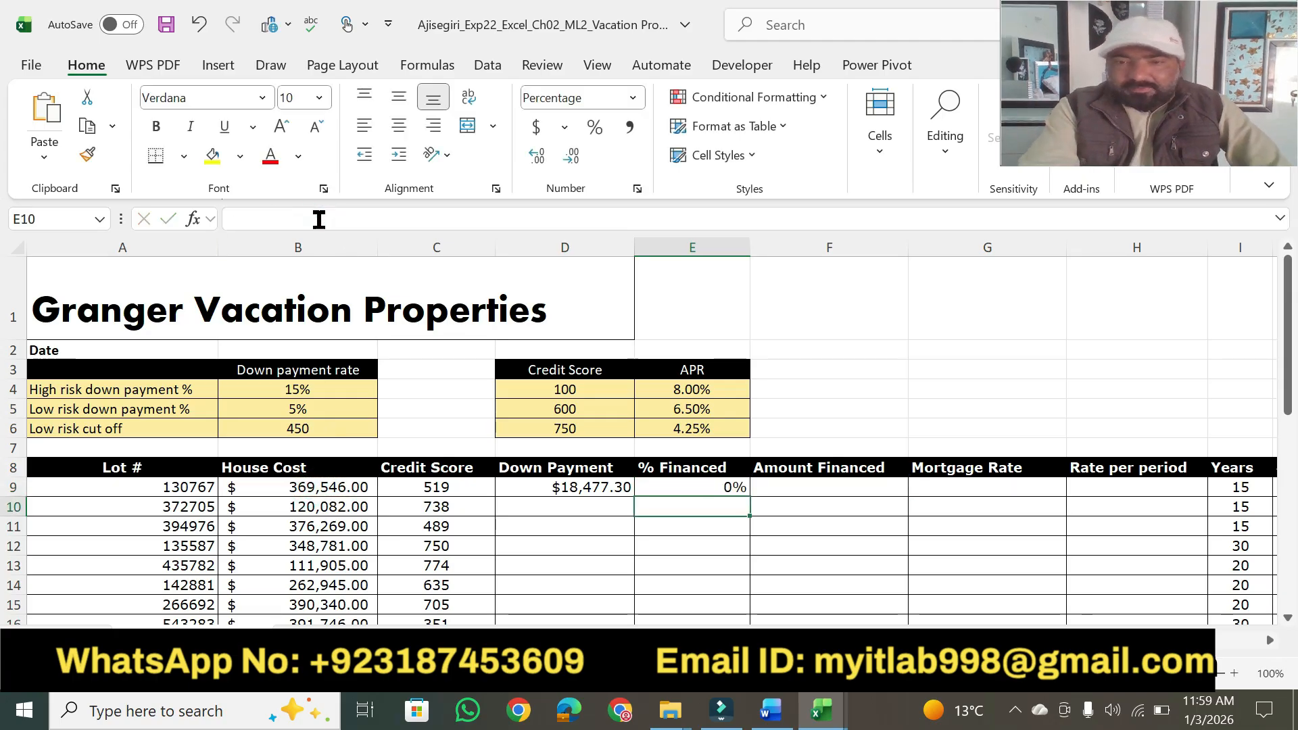
Replace the percent financed formula in cell E9 with =((B9-D9)/B9), checking it against step 3 of the Word instructions.
click(692, 488)
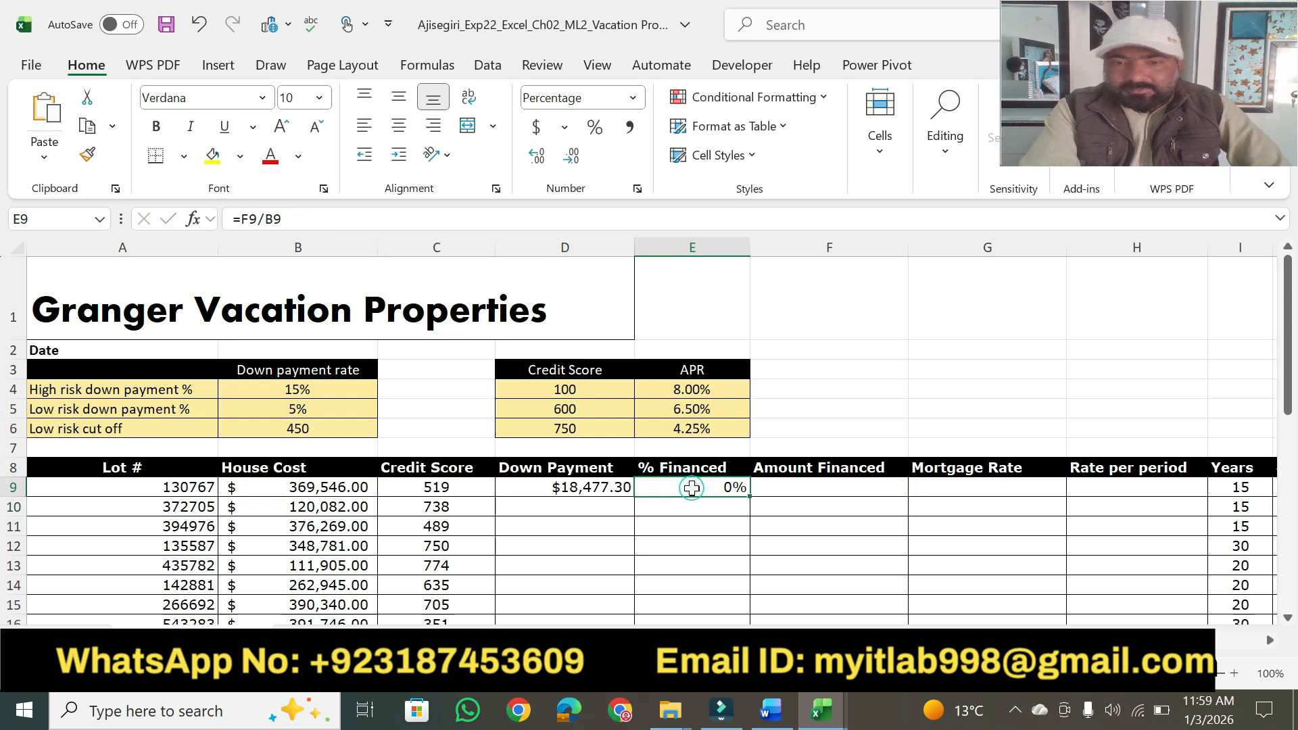
click(300, 216)
key(Return)
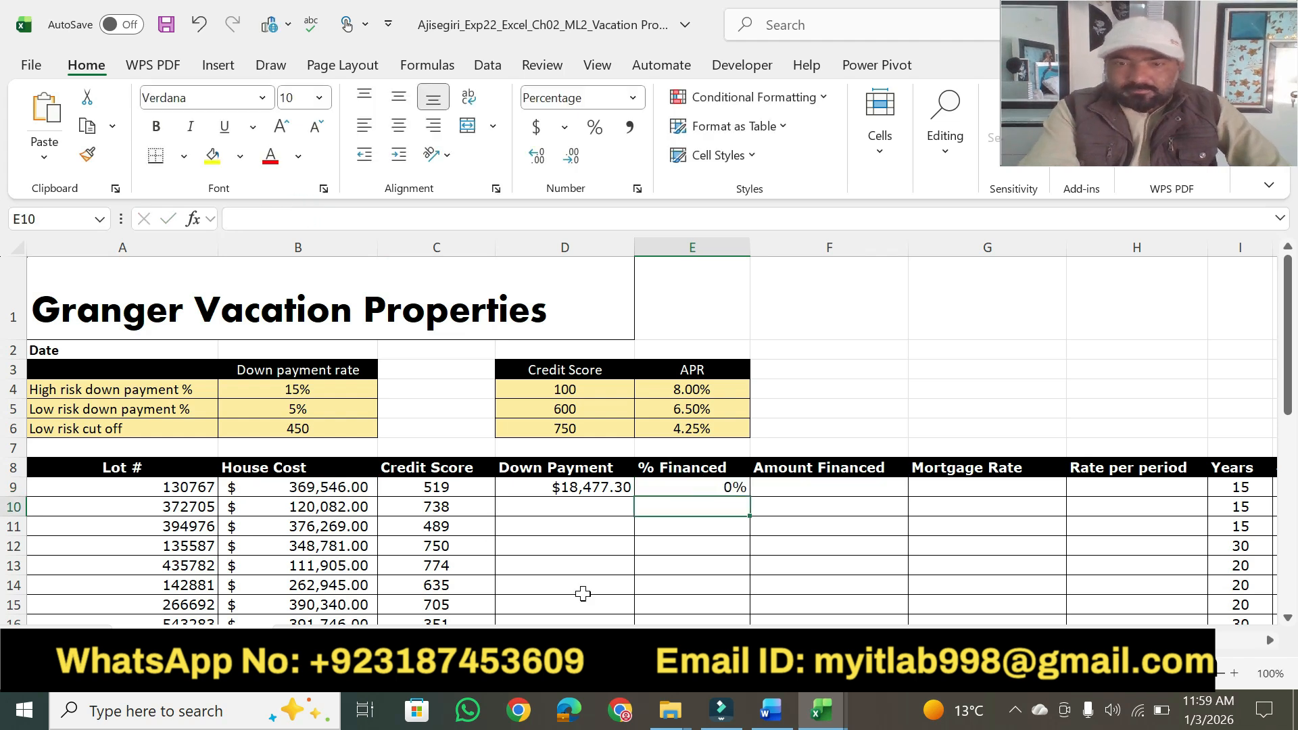
click(684, 487)
key(alt)
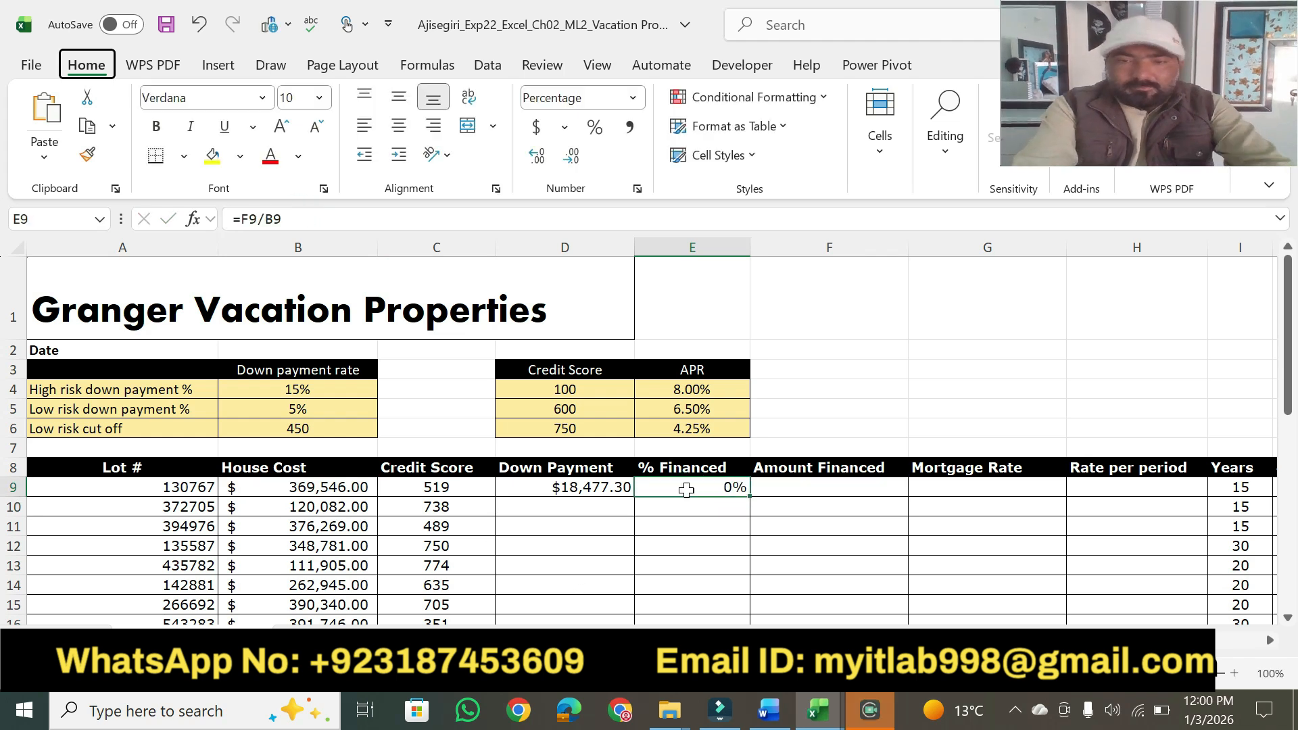
click(299, 218)
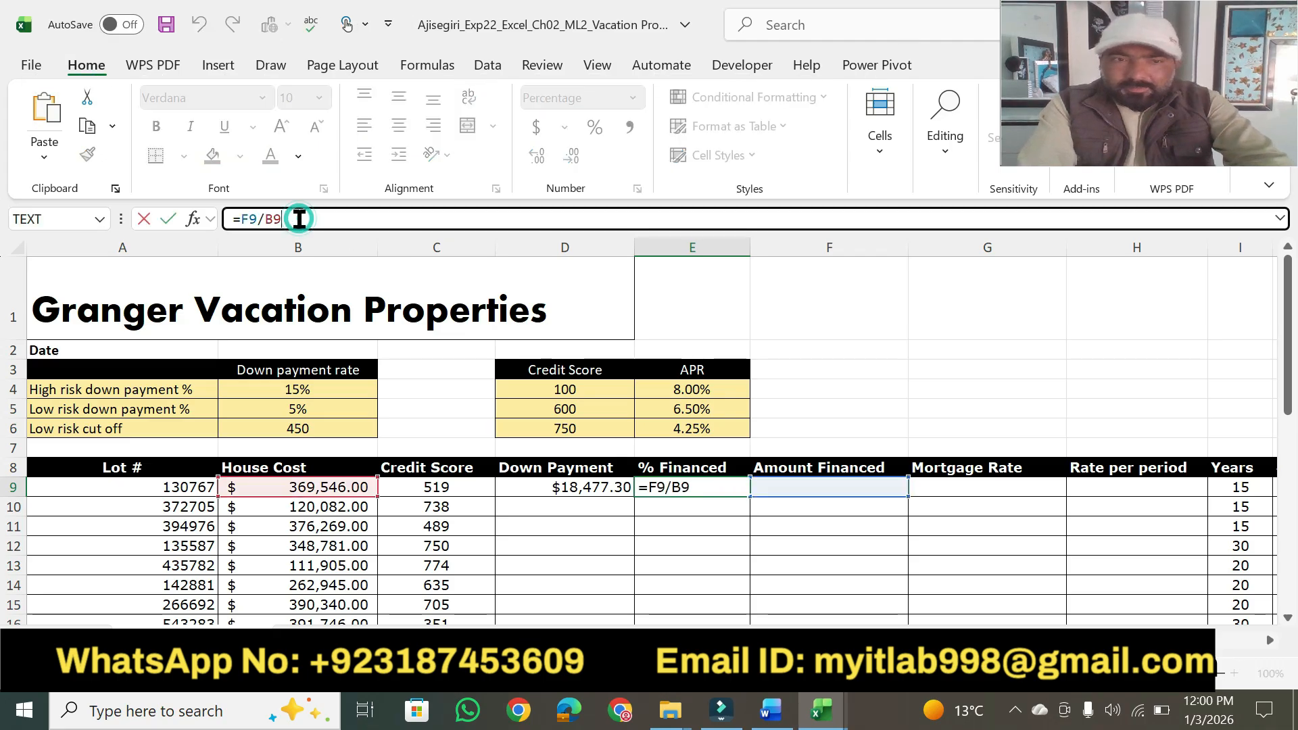
drag(299, 219, 196, 218)
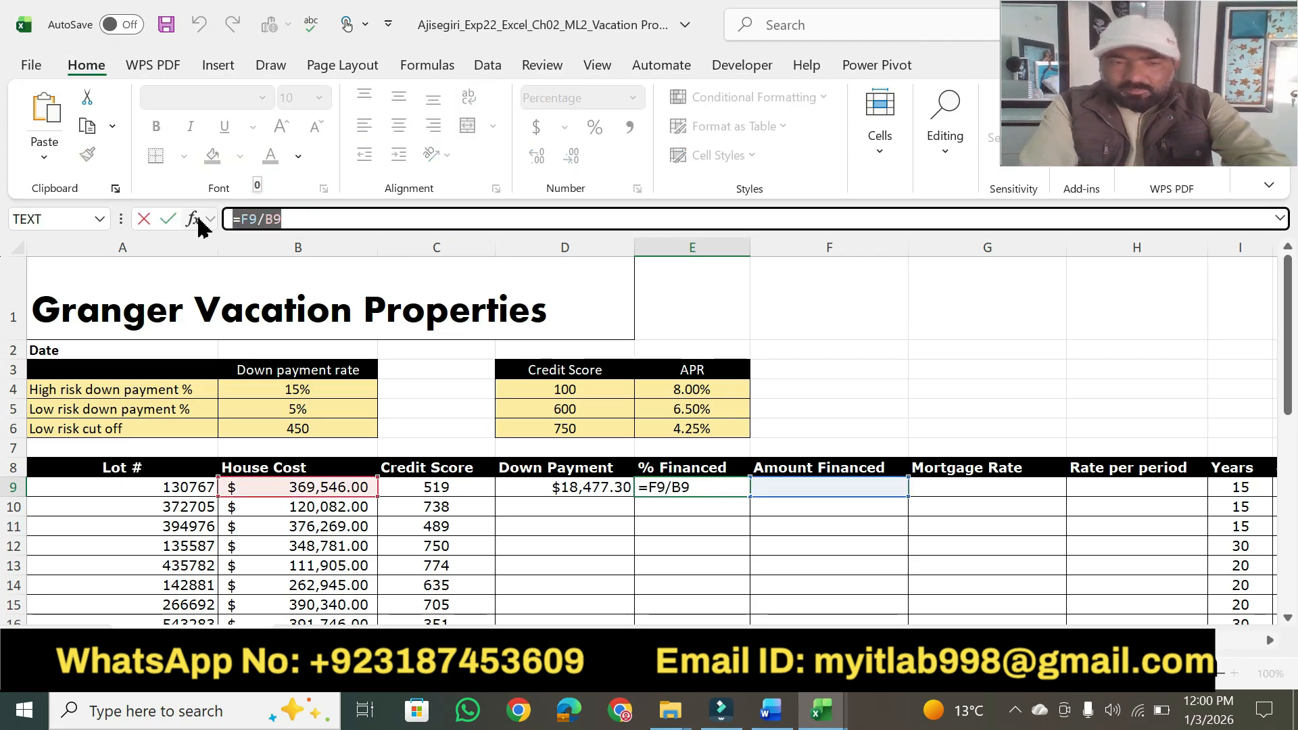
text(=((B9-D9)/B9))
click(356, 218)
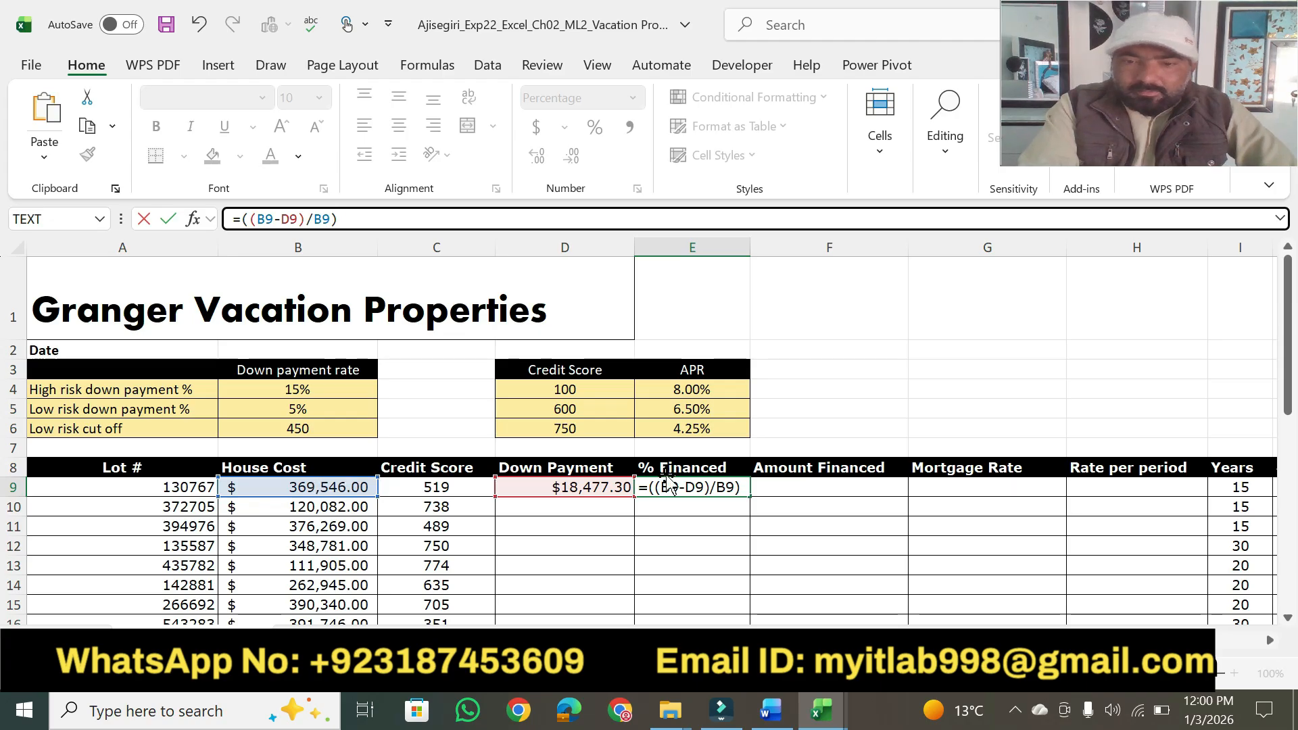
click(771, 708)
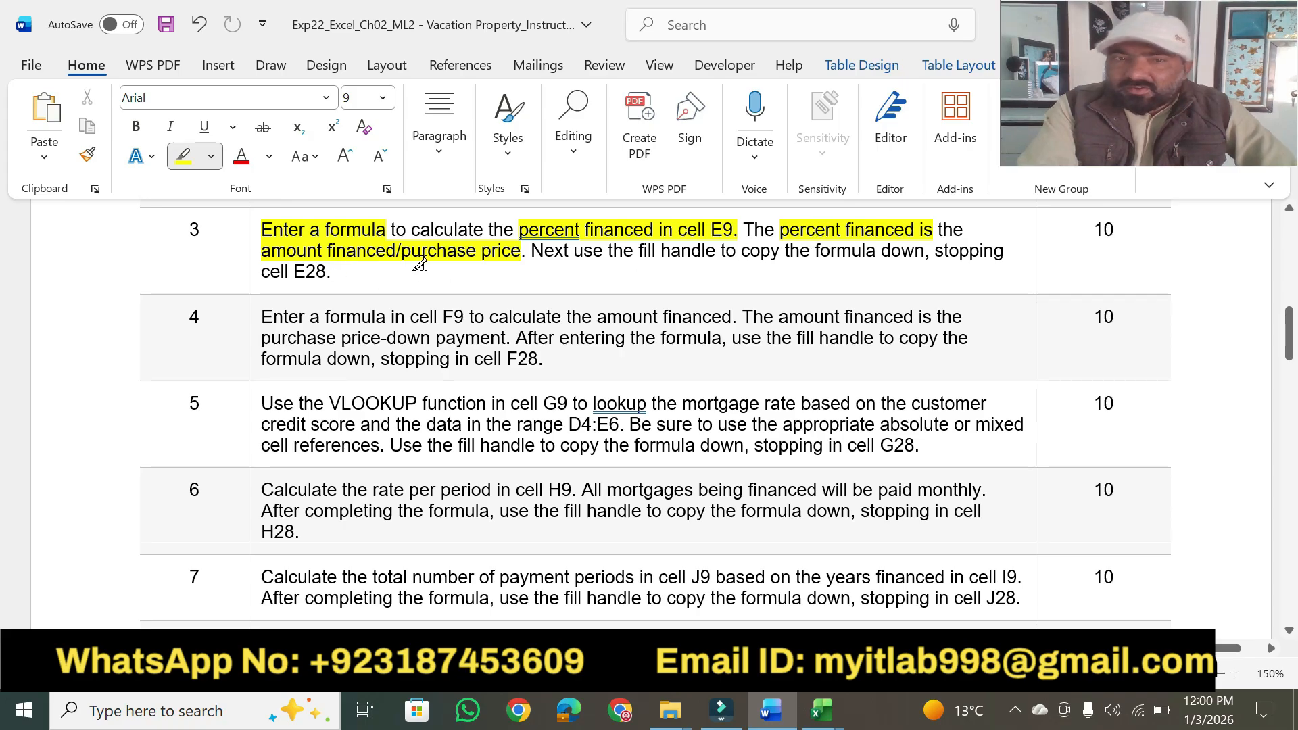
click(760, 714)
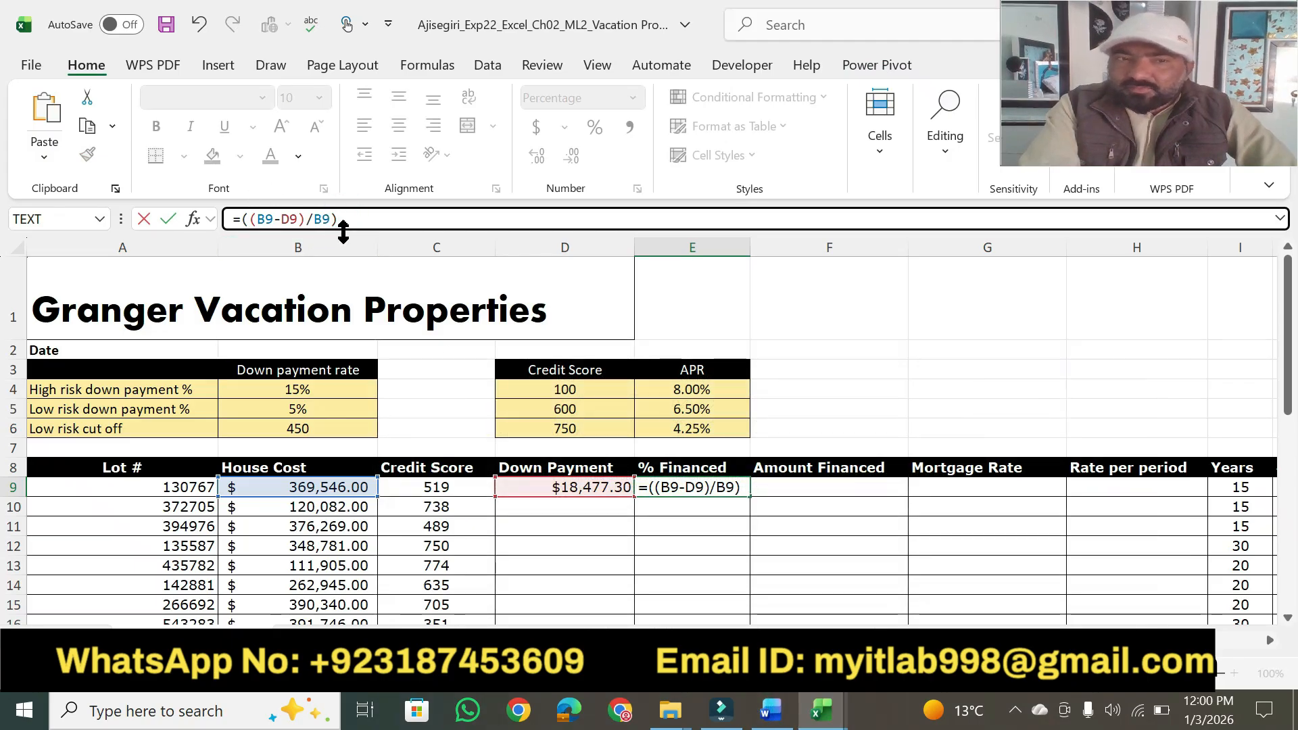
key(Return)
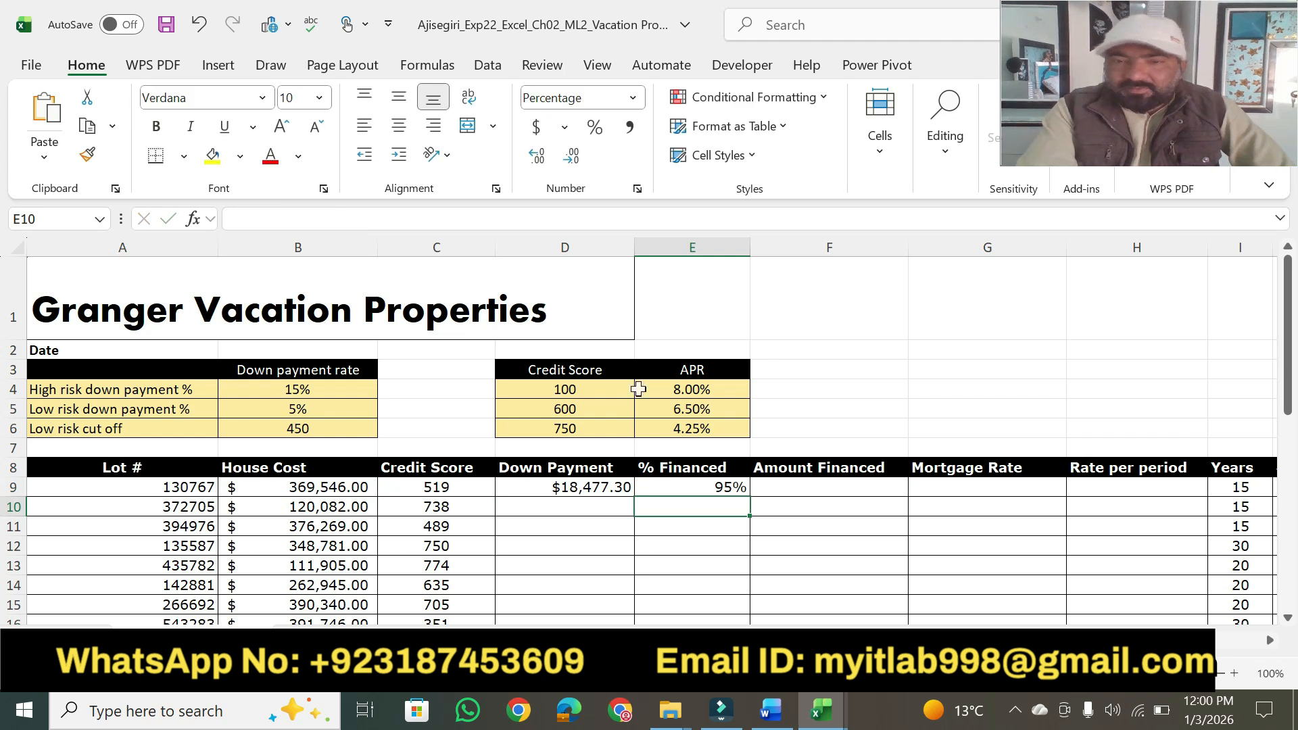
Switch to Word and highlight "Next use the fill handle to copy the formula" and "E28." in step 3 of the instructions.
click(769, 710)
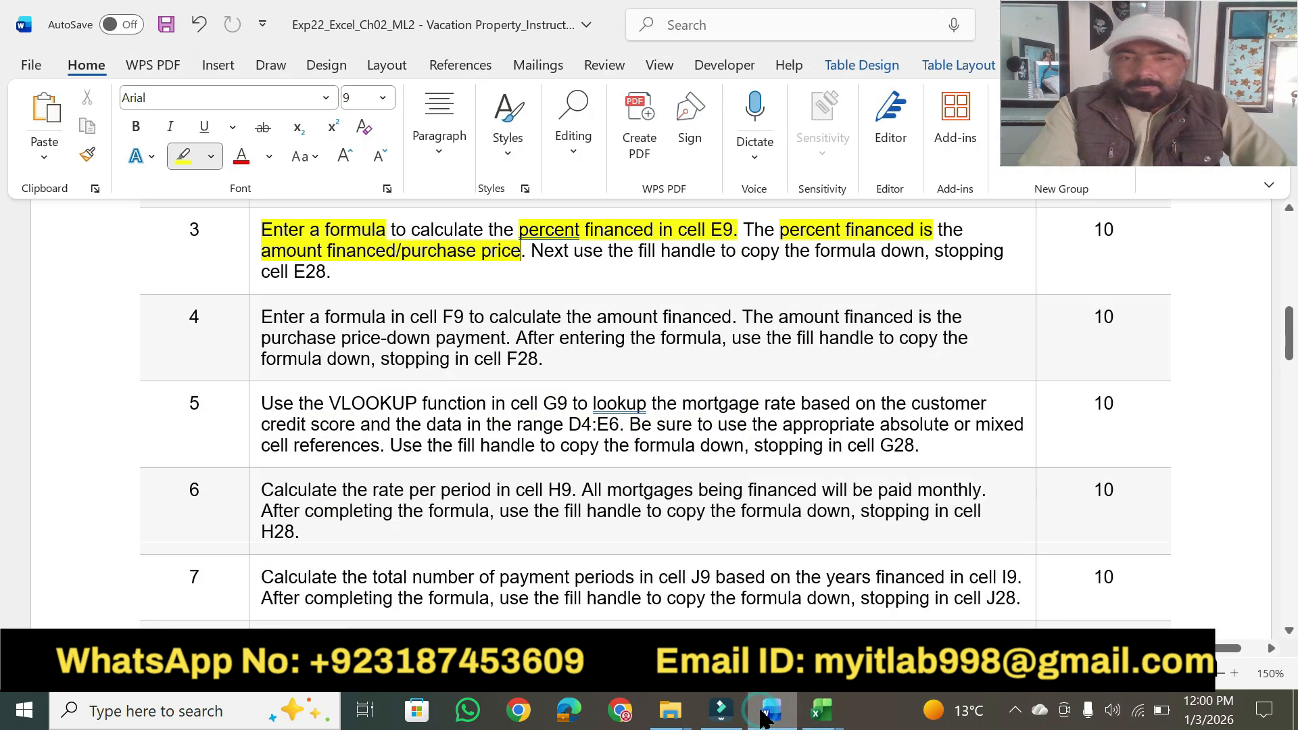
drag(534, 250, 853, 250)
drag(291, 270, 331, 271)
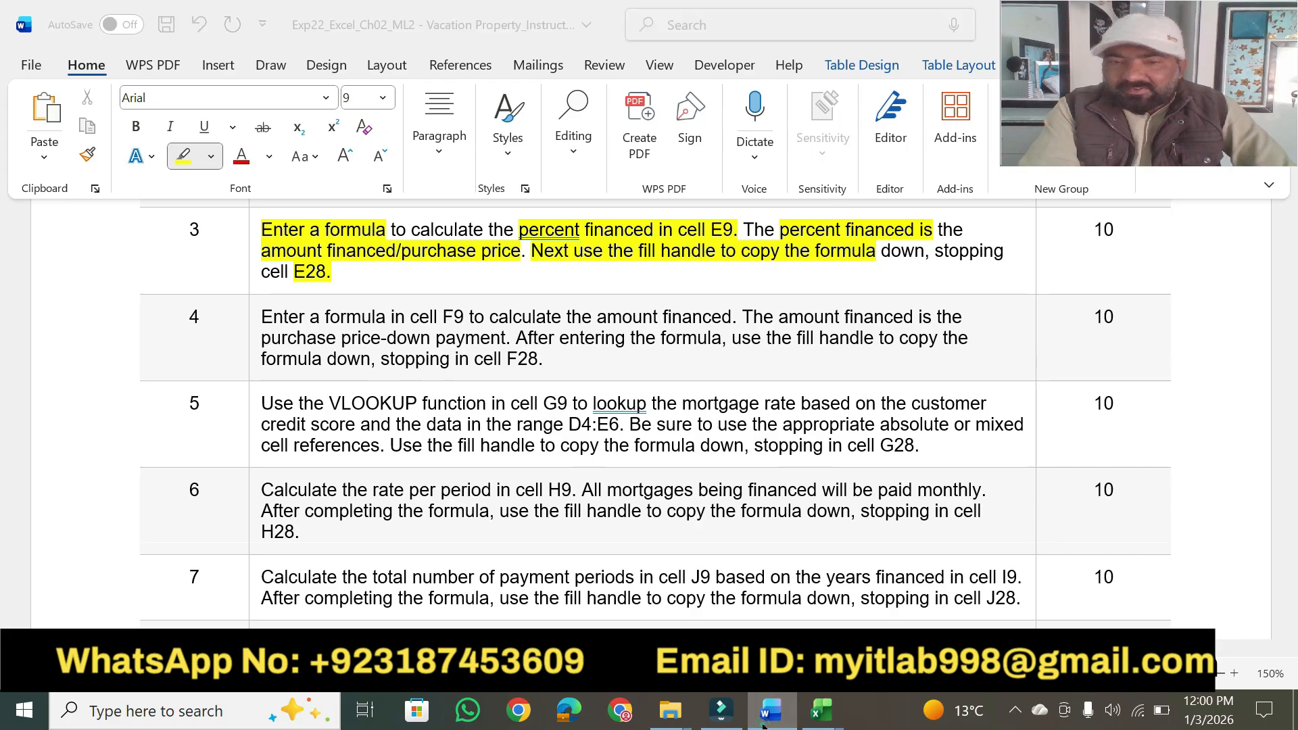
Return to Excel, fill the percent financed formula from cell E9 down through E28, and change the range's auto fill option.
click(822, 710)
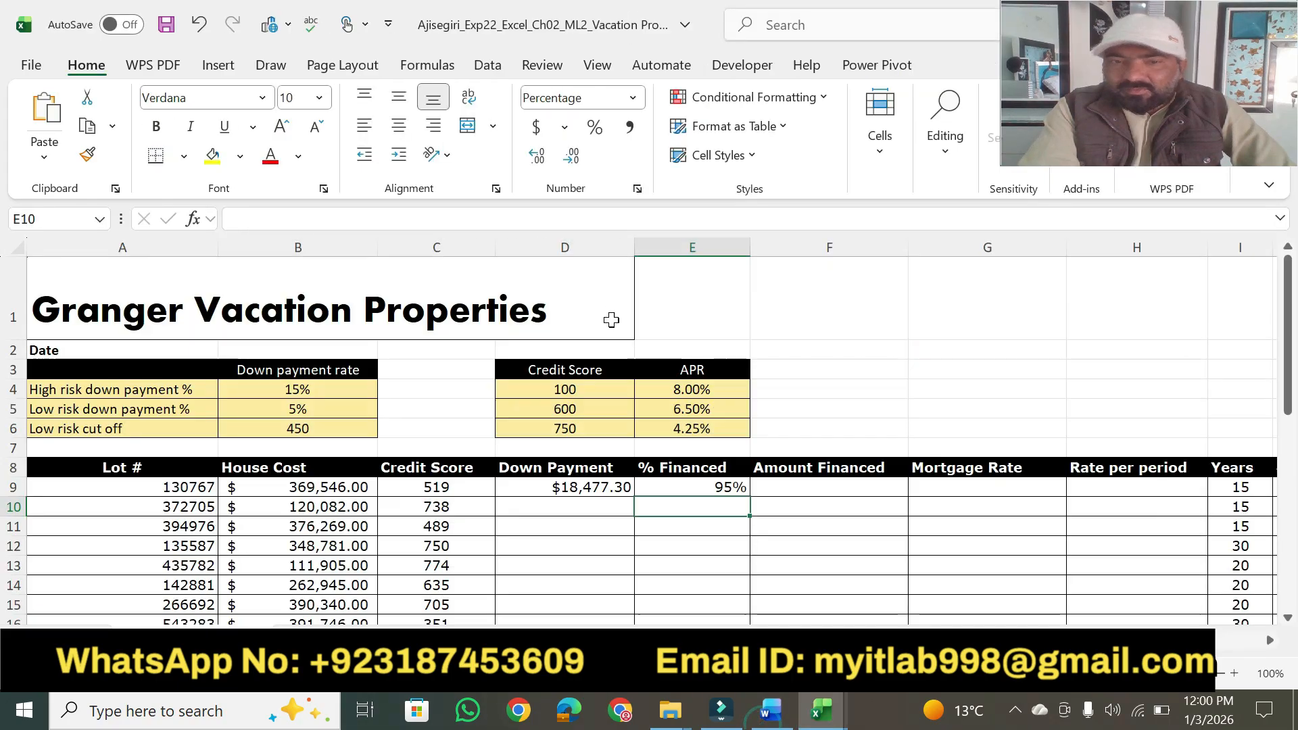
click(734, 488)
drag(752, 497, 716, 548)
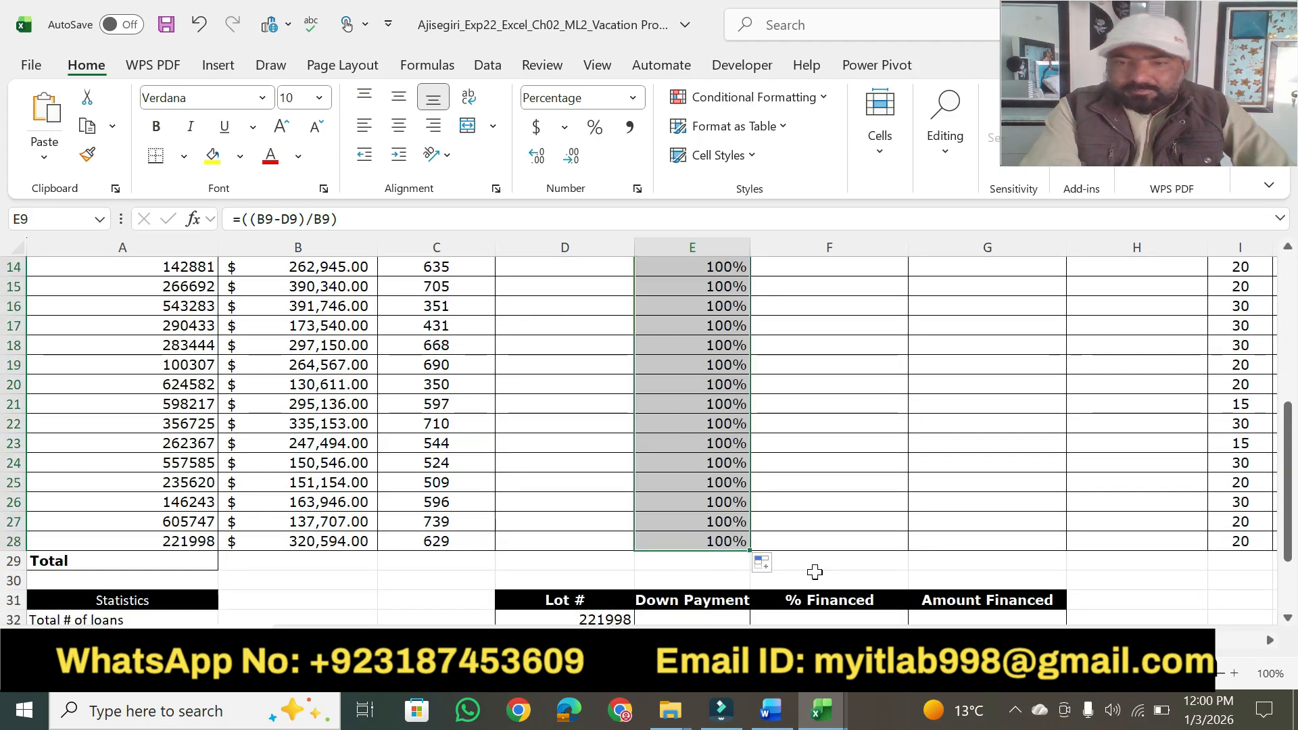
click(817, 574)
click(763, 565)
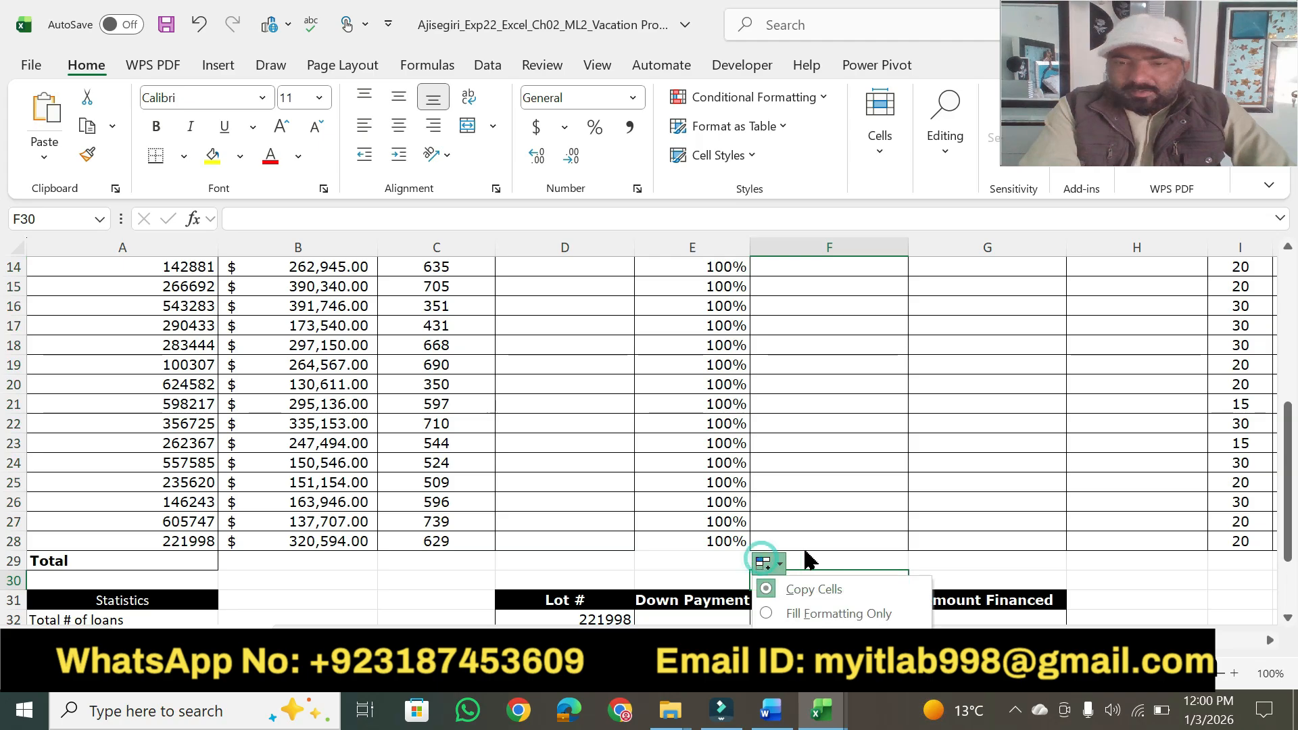
click(809, 637)
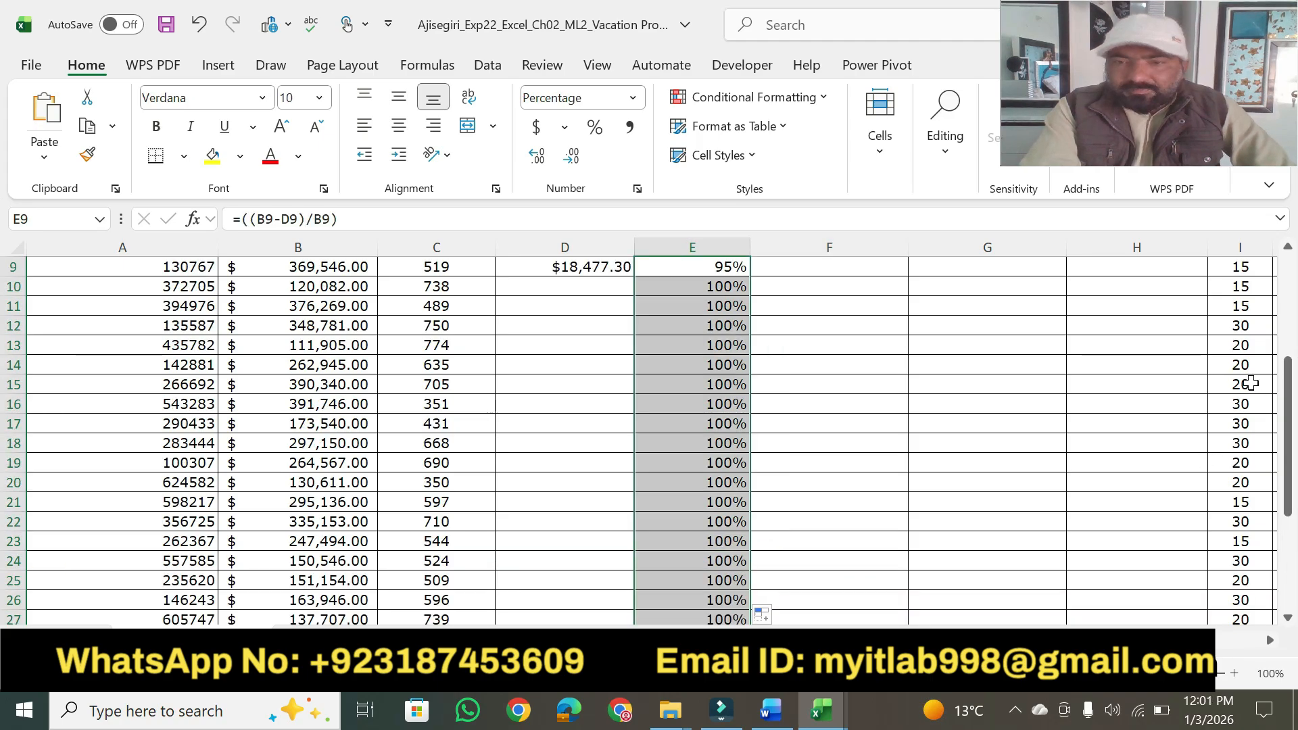
Fill the down payment IF formula from cell D9 down through cell D28.
drag(1288, 466, 1288, 365)
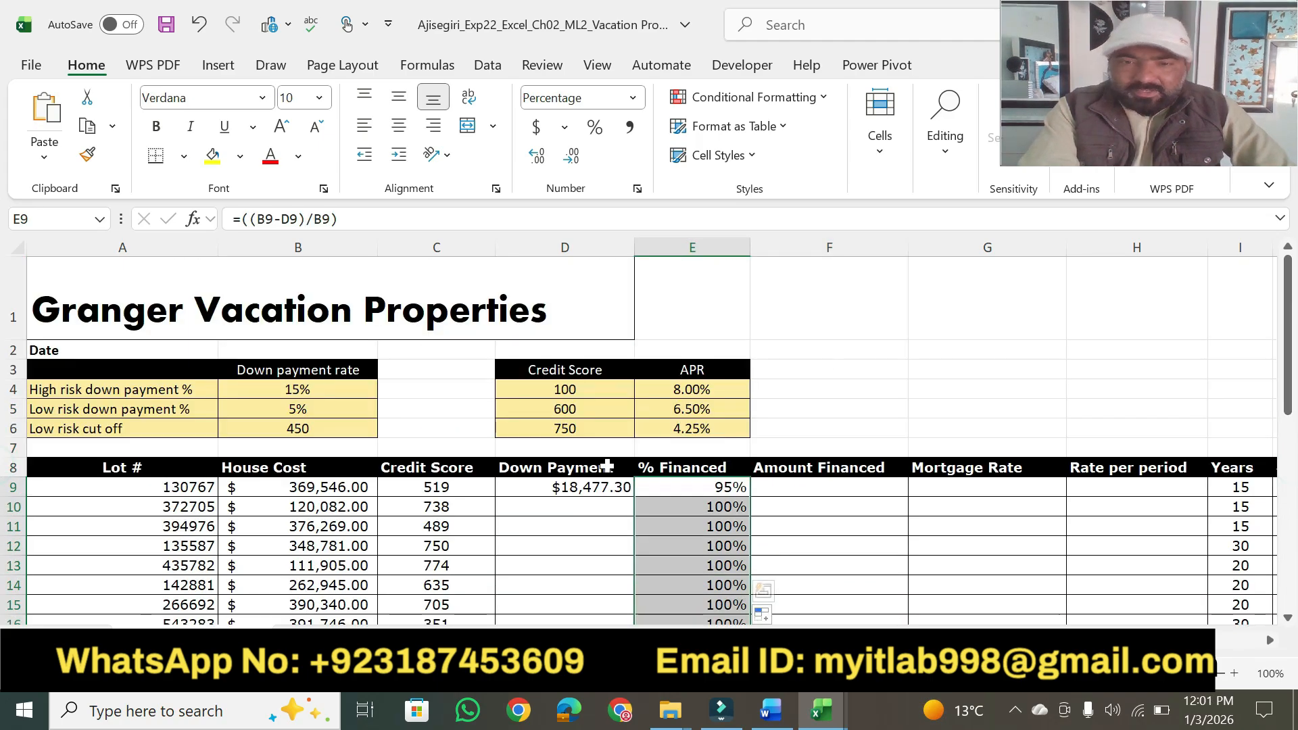
click(591, 487)
drag(635, 496, 609, 545)
click(653, 567)
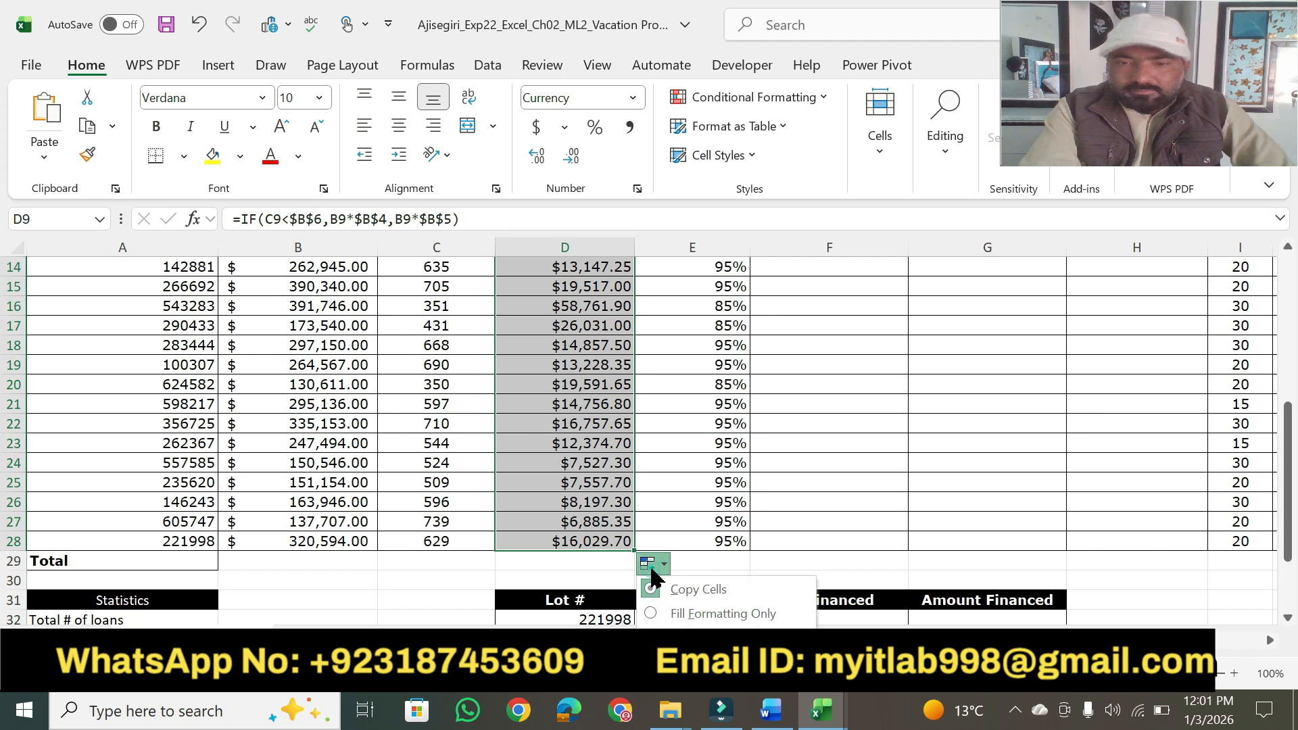
scroll(877, 432, up, 2)
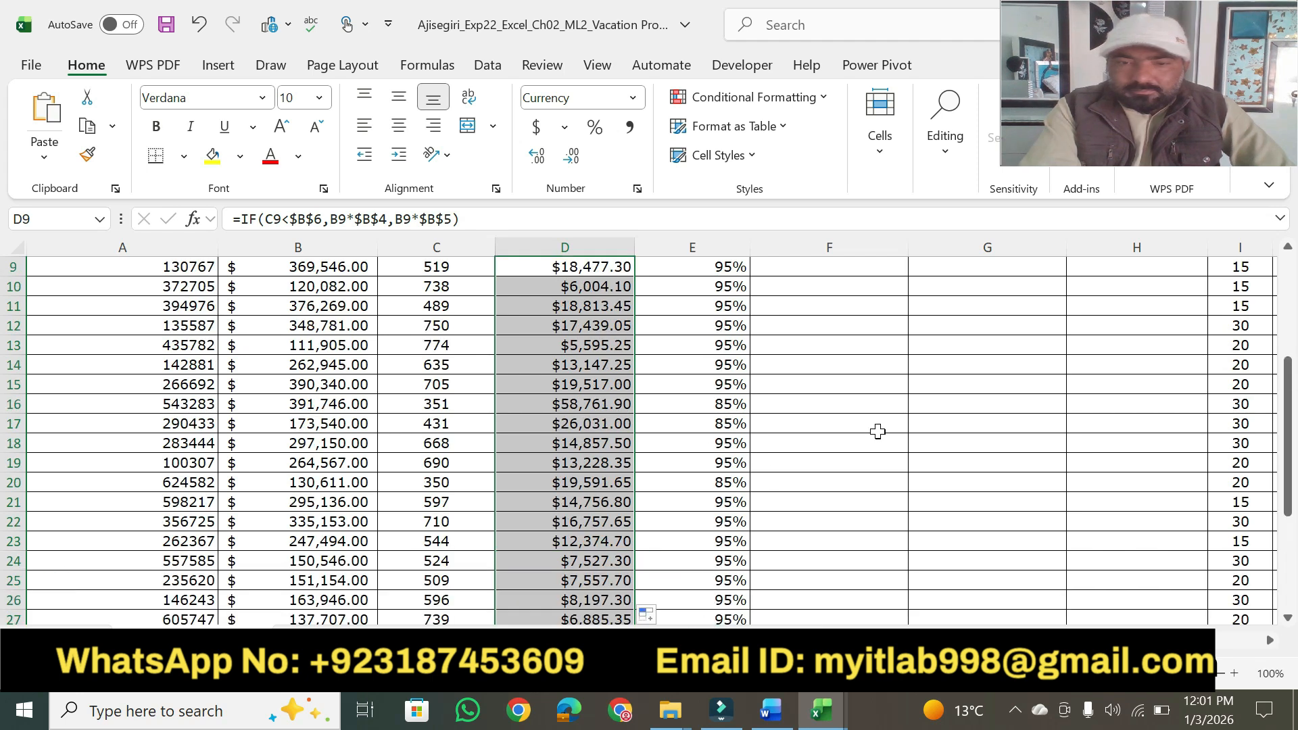
drag(1287, 499, 1265, 448)
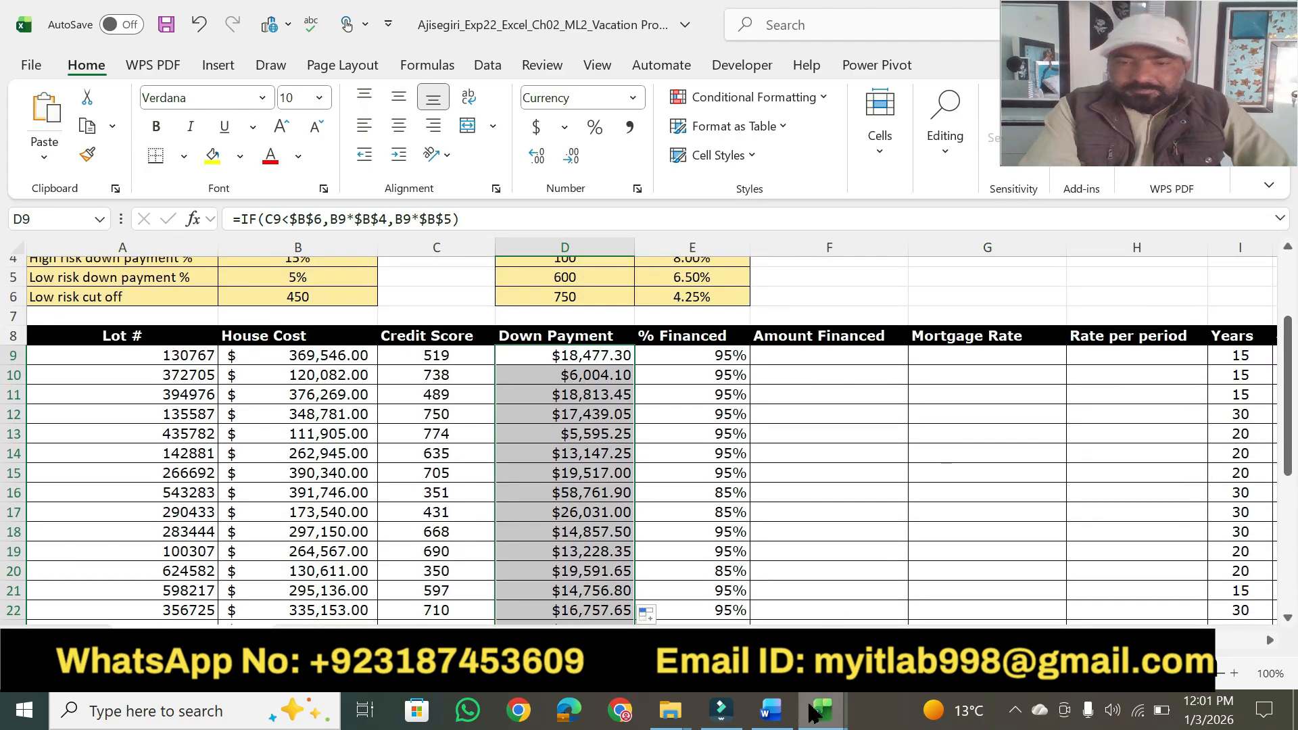
Switch to Word and highlight step 3's 10 points, plus "Enter a formula in cell F9" and "calculate the amount financed" in step 4.
click(771, 710)
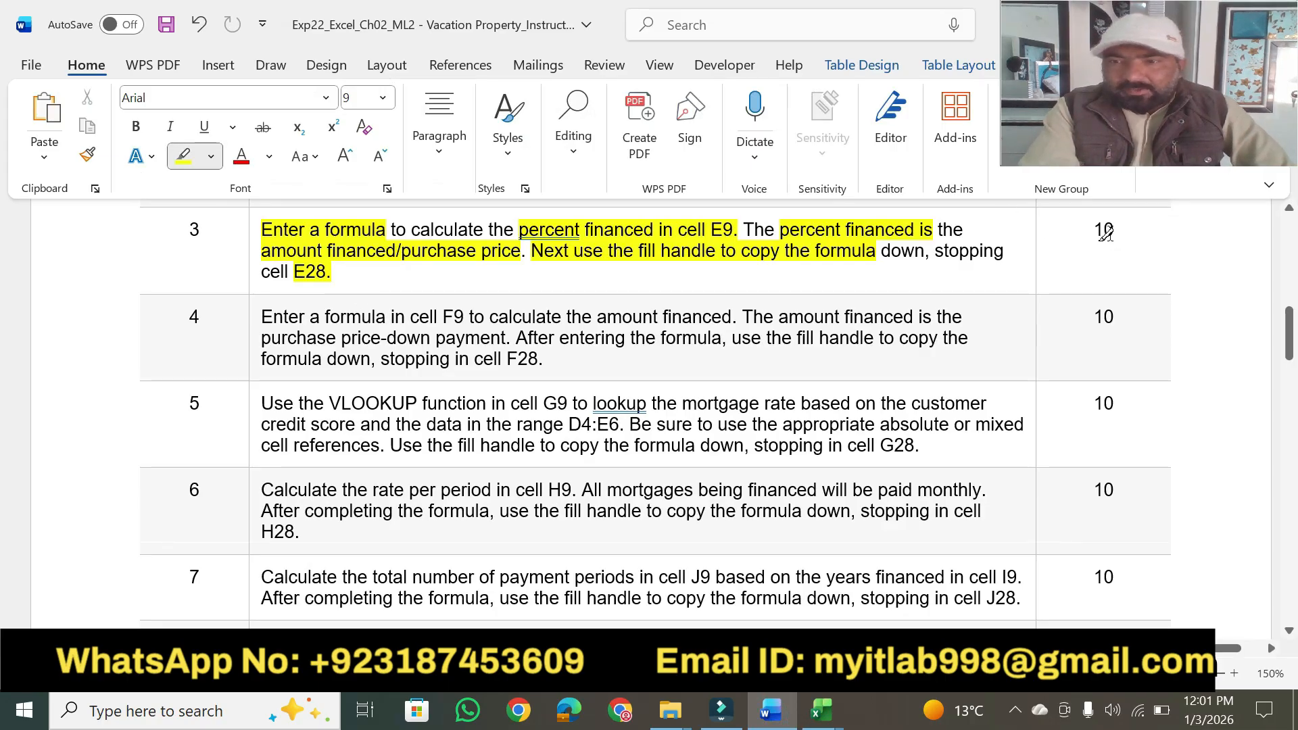
drag(1094, 232, 1114, 232)
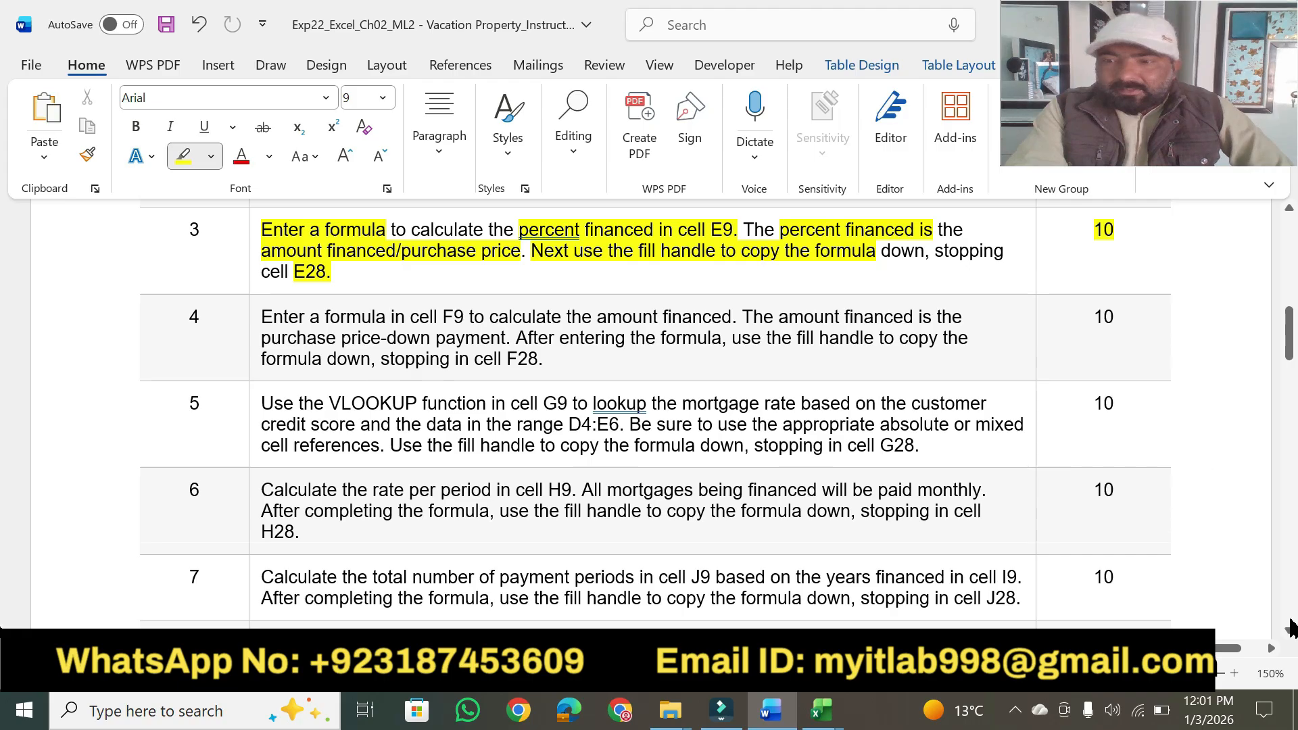
click(1292, 634)
click(1292, 634)
click(1292, 634)
click(1292, 634)
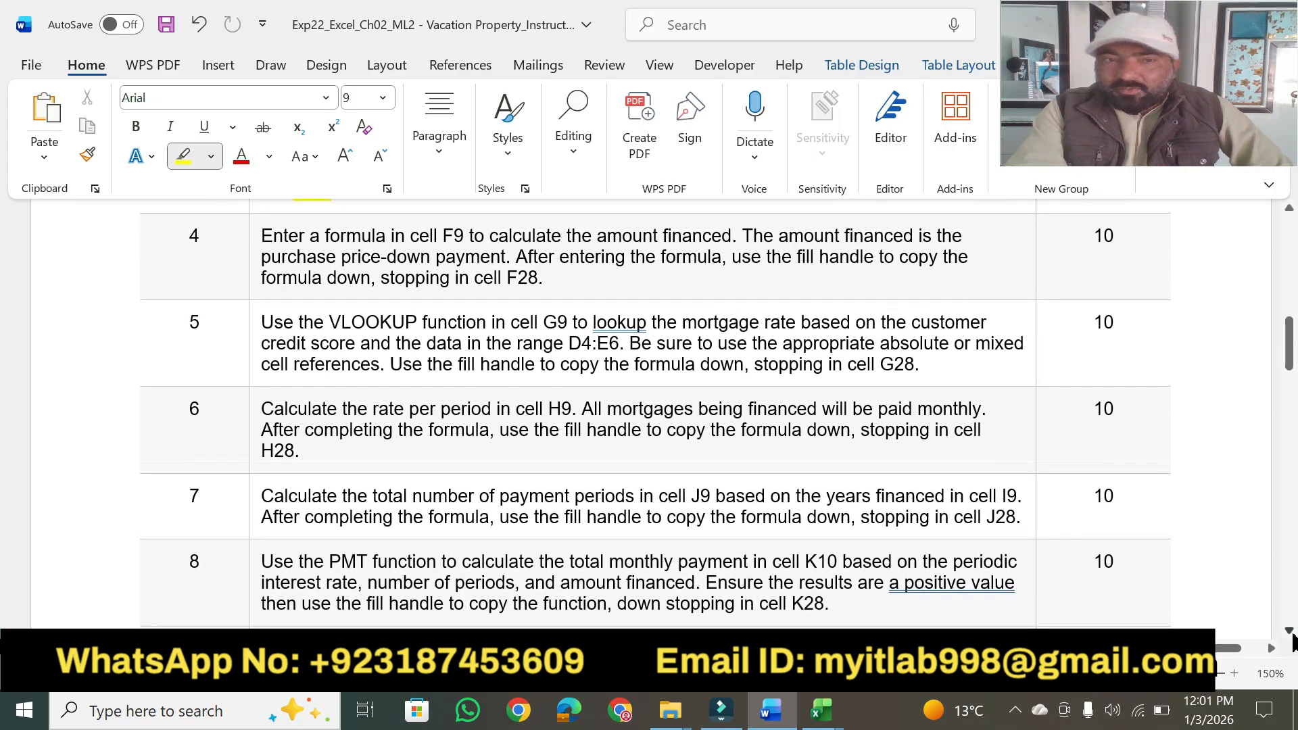
click(1292, 634)
mouse_move(264, 217)
mouse_down()
mouse_move(730, 219)
mouse_move(699, 211)
mouse_up()
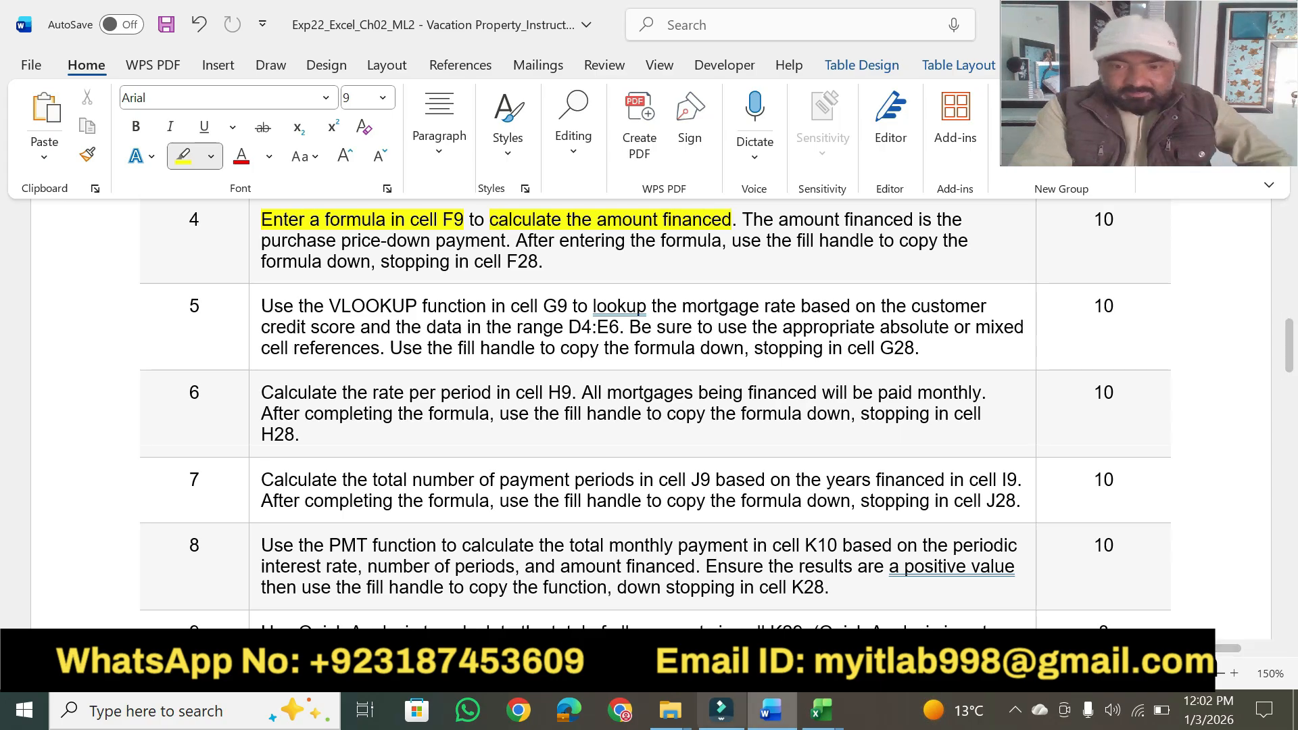
Select cell F9 in Excel, and highlight "purchase price-down payment" and "down, stopping in cell F28" in step 4 in Word.
click(821, 710)
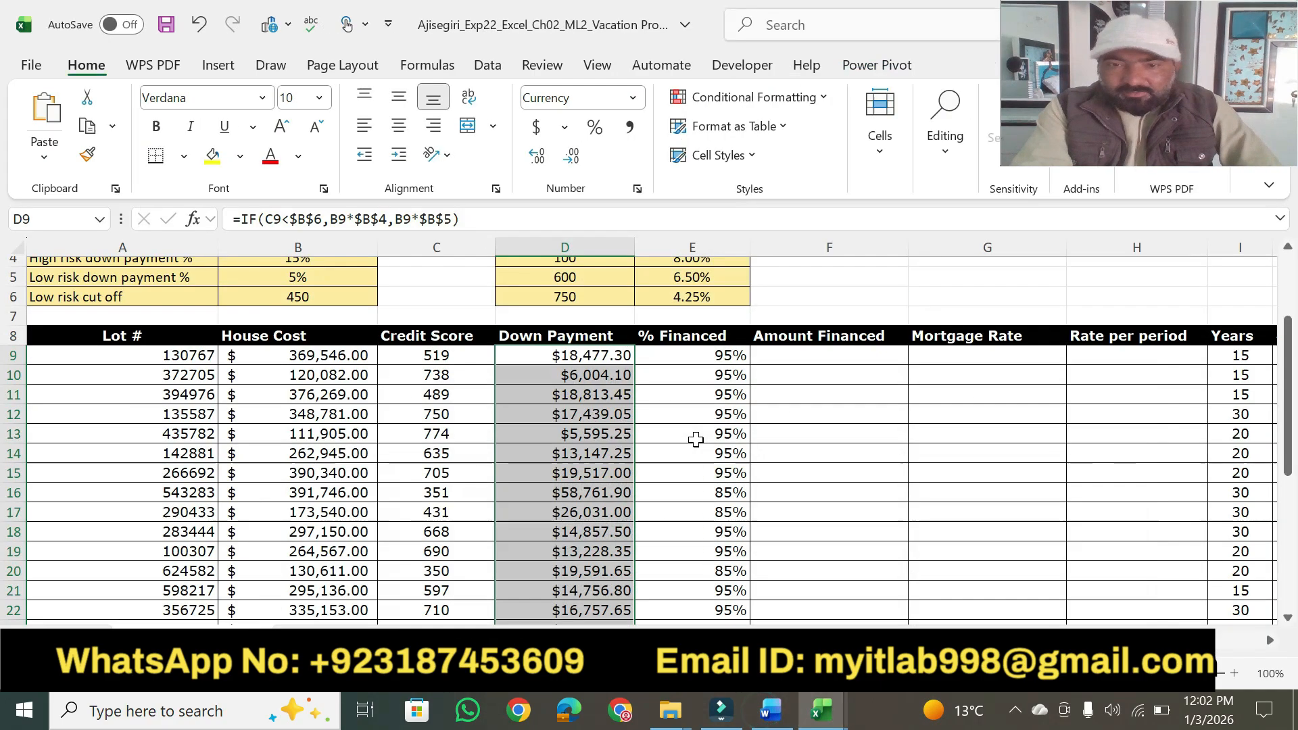
click(785, 350)
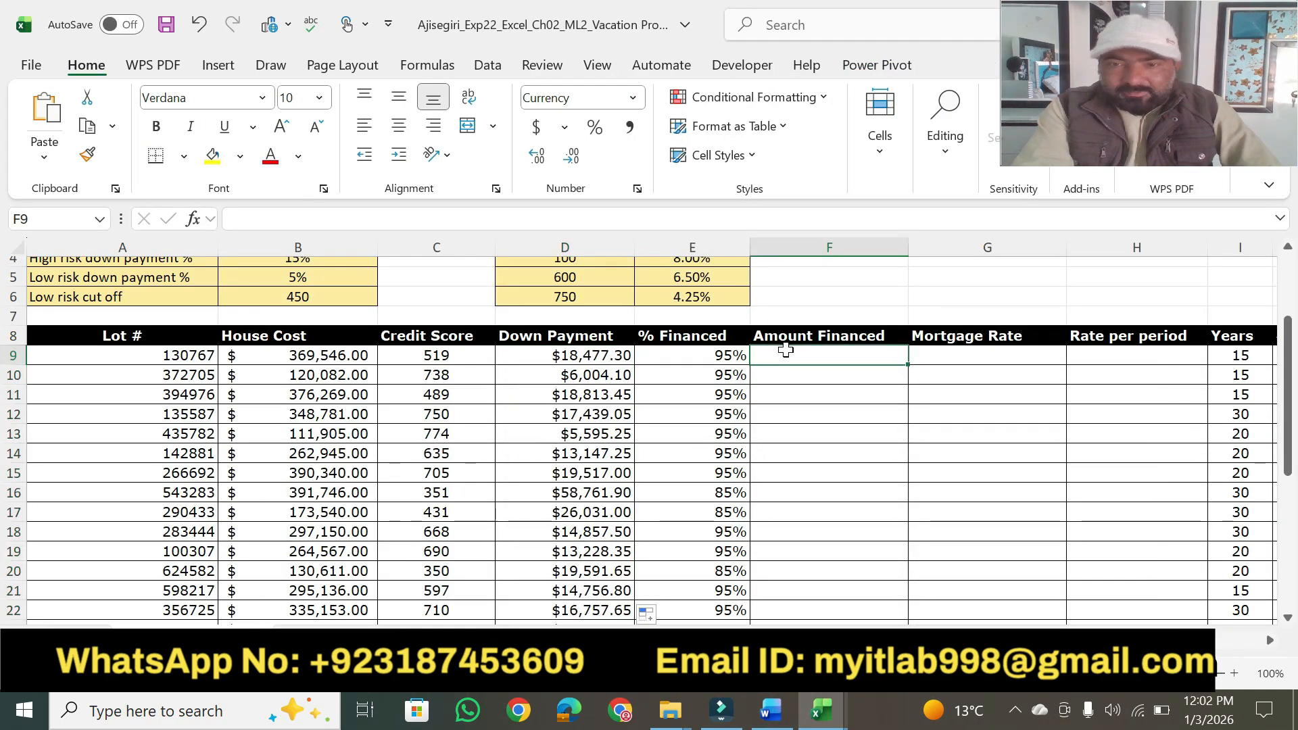
click(778, 708)
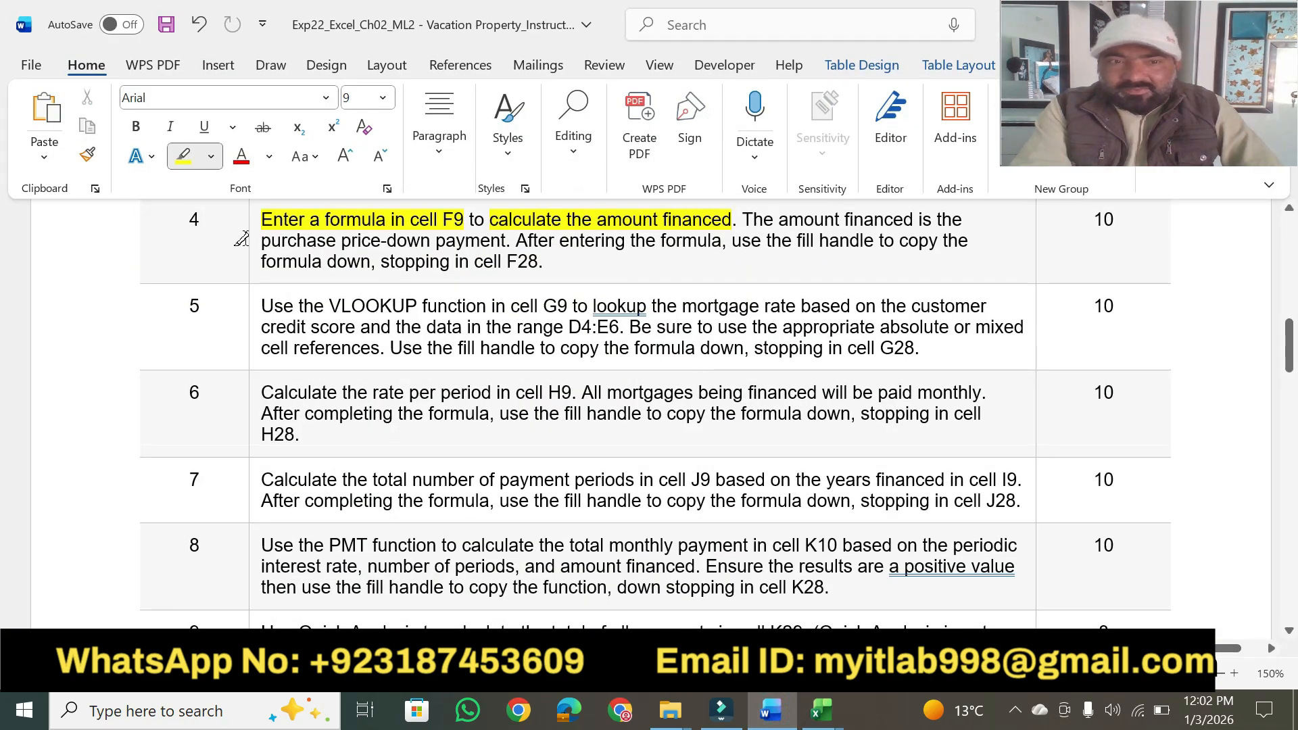
drag(261, 240, 477, 233)
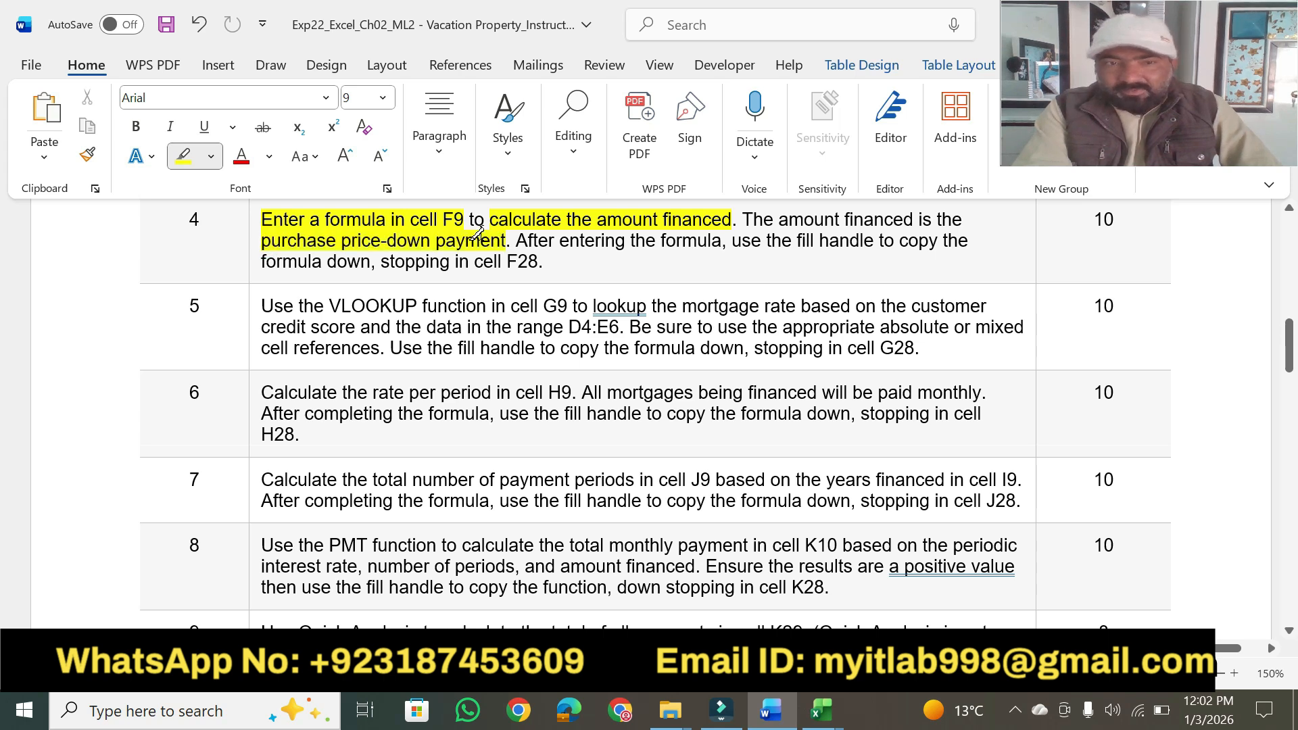
click(822, 710)
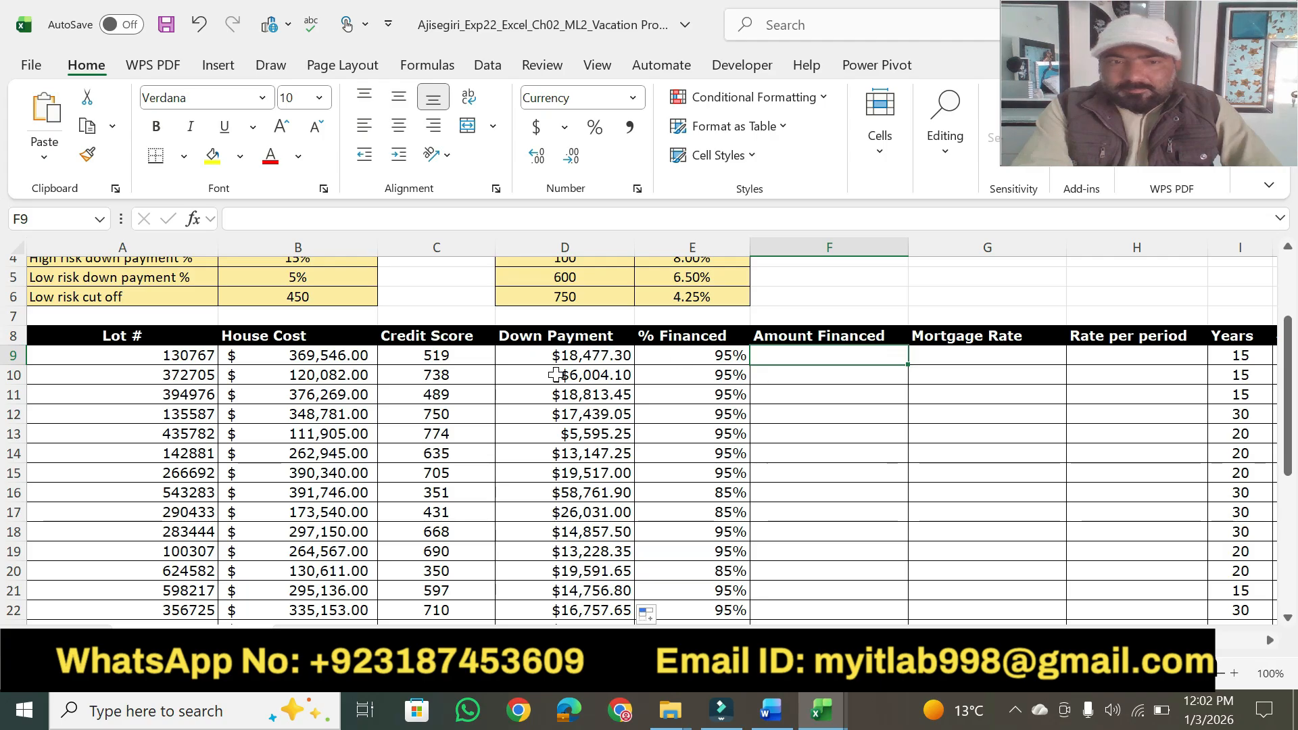
click(770, 710)
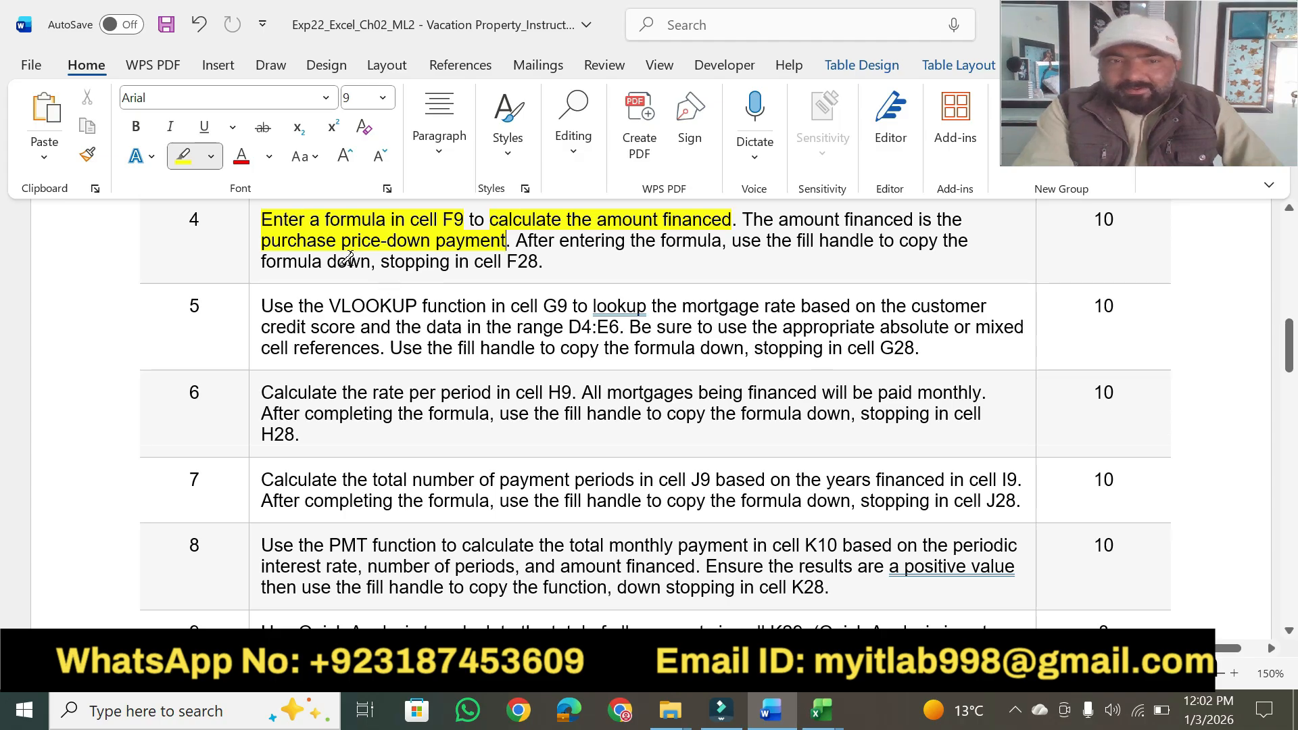
drag(345, 261, 532, 259)
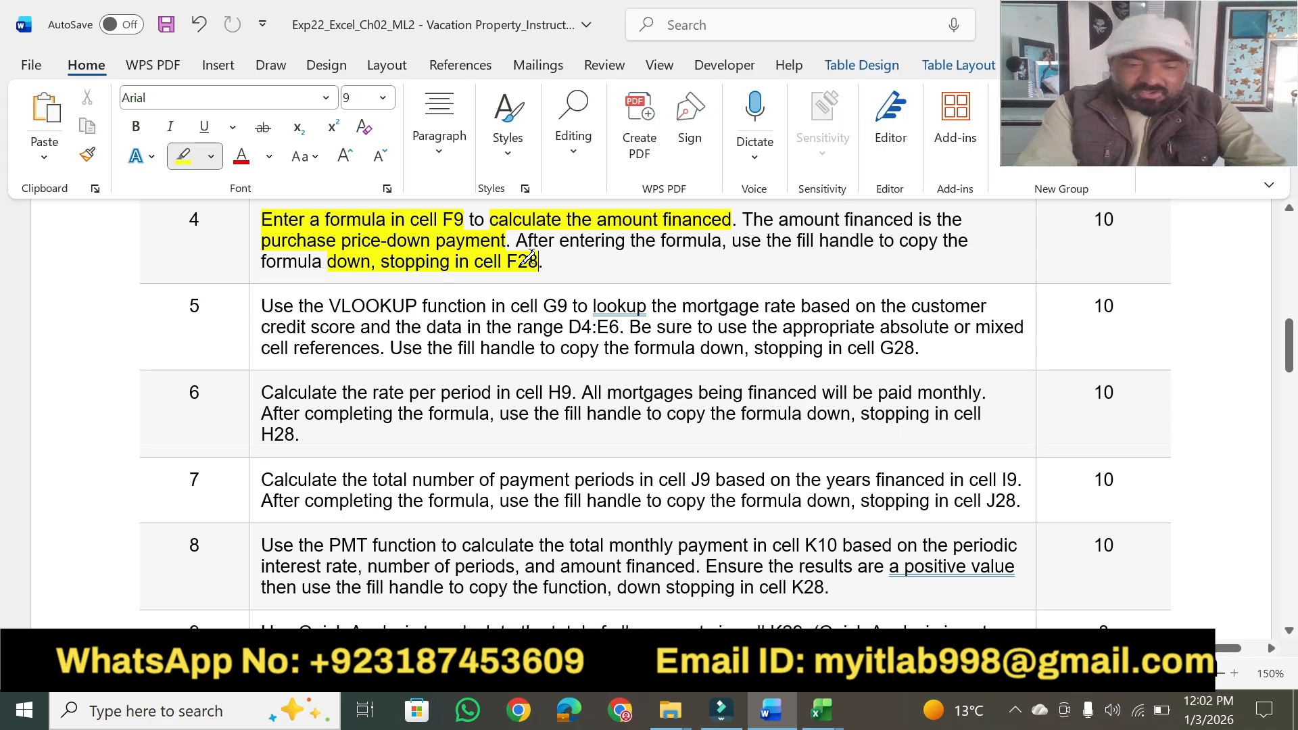
Switch to Excel and enter the amount financed formula =B9-D9 in cell F9.
key(alt+Tab)
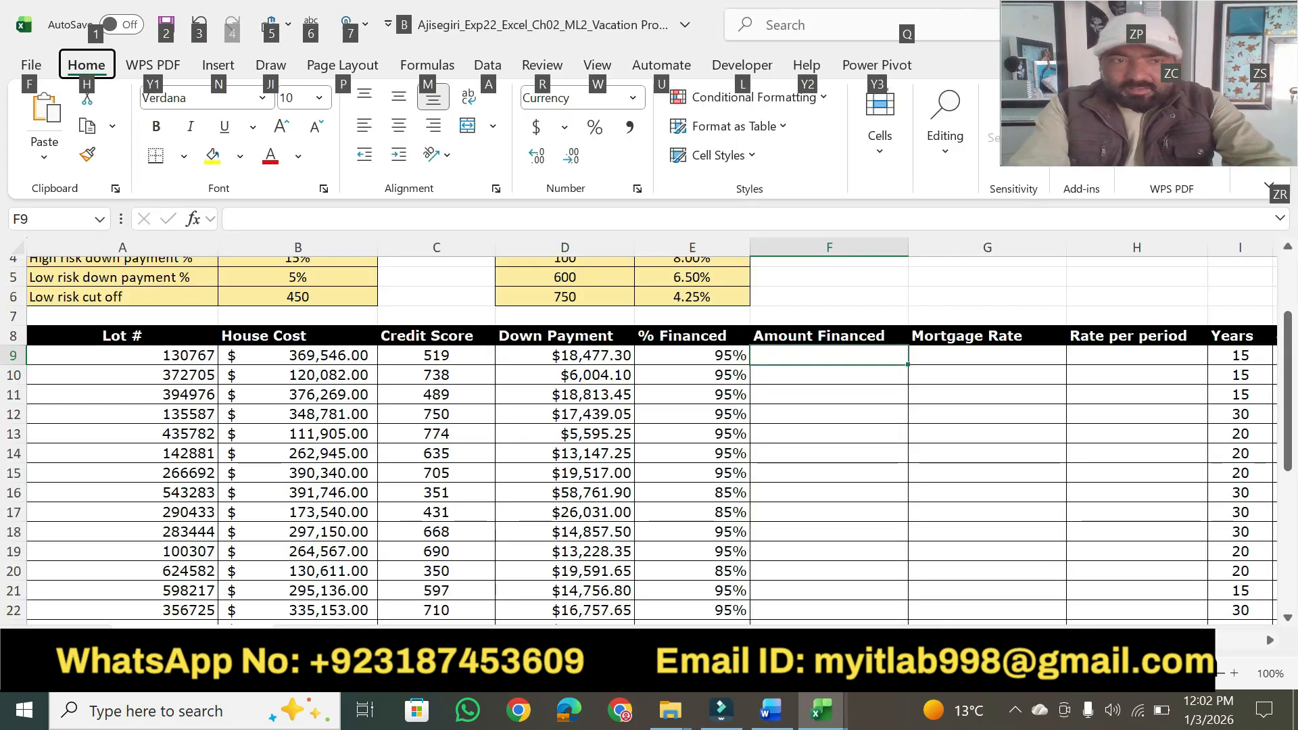
click(791, 358)
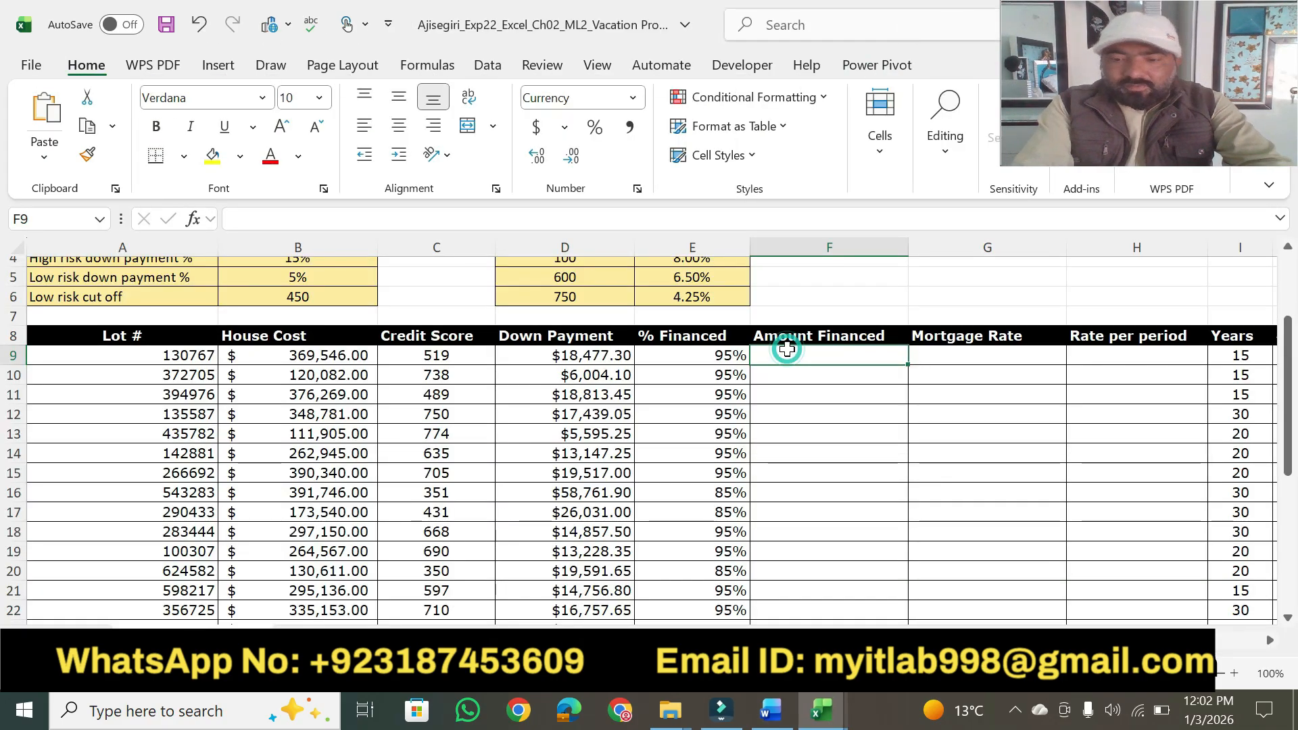
text(=)
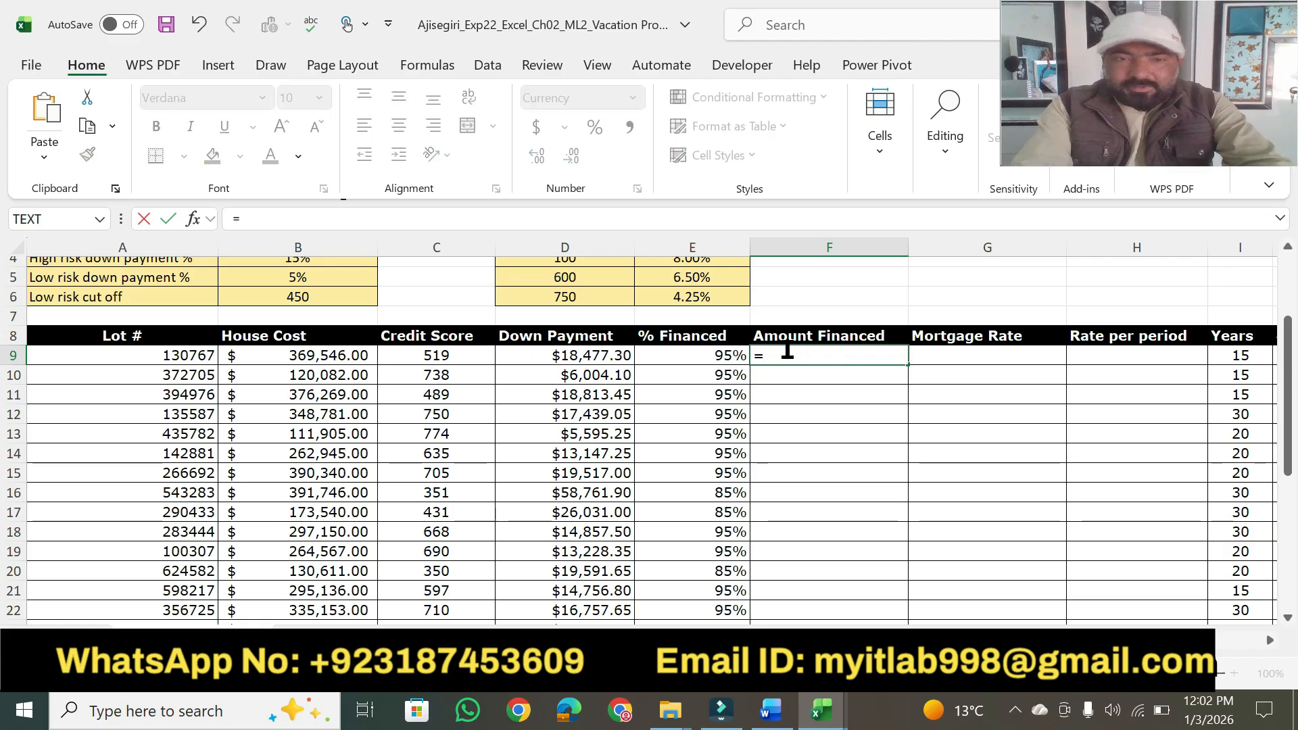
click(305, 358)
text(-)
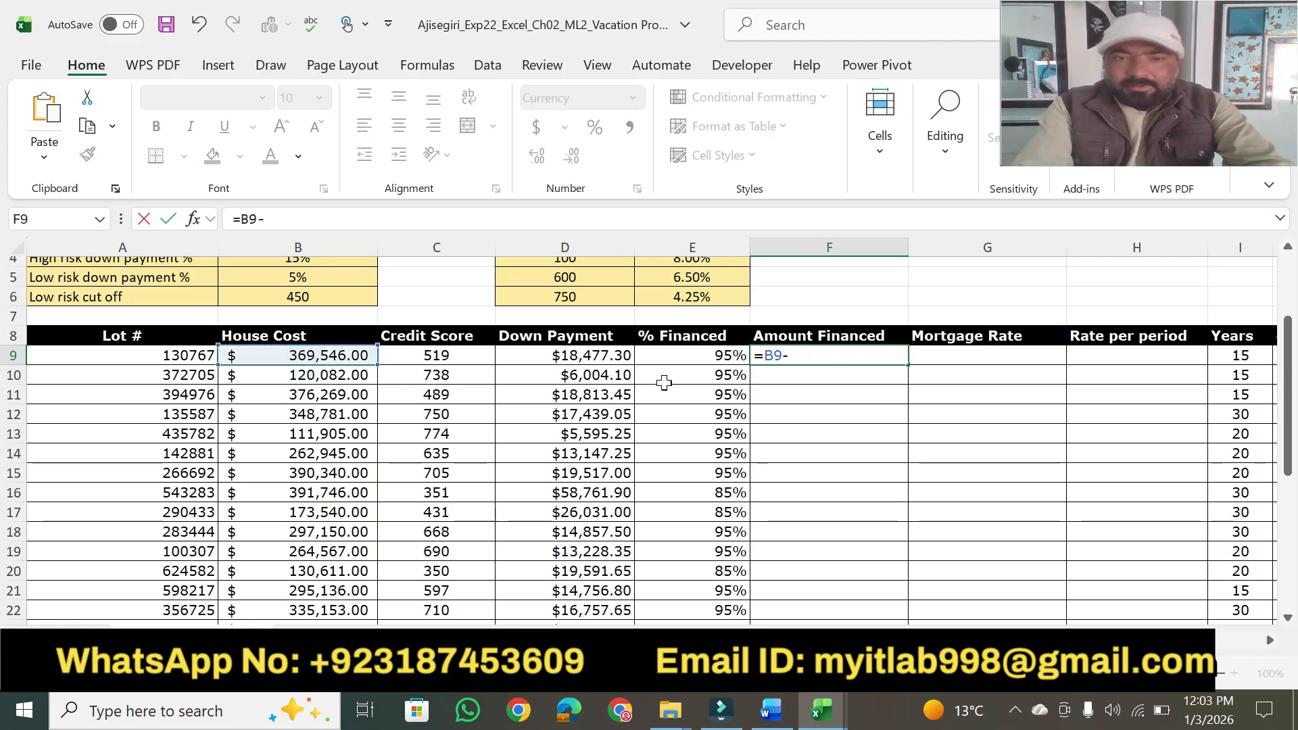
click(600, 357)
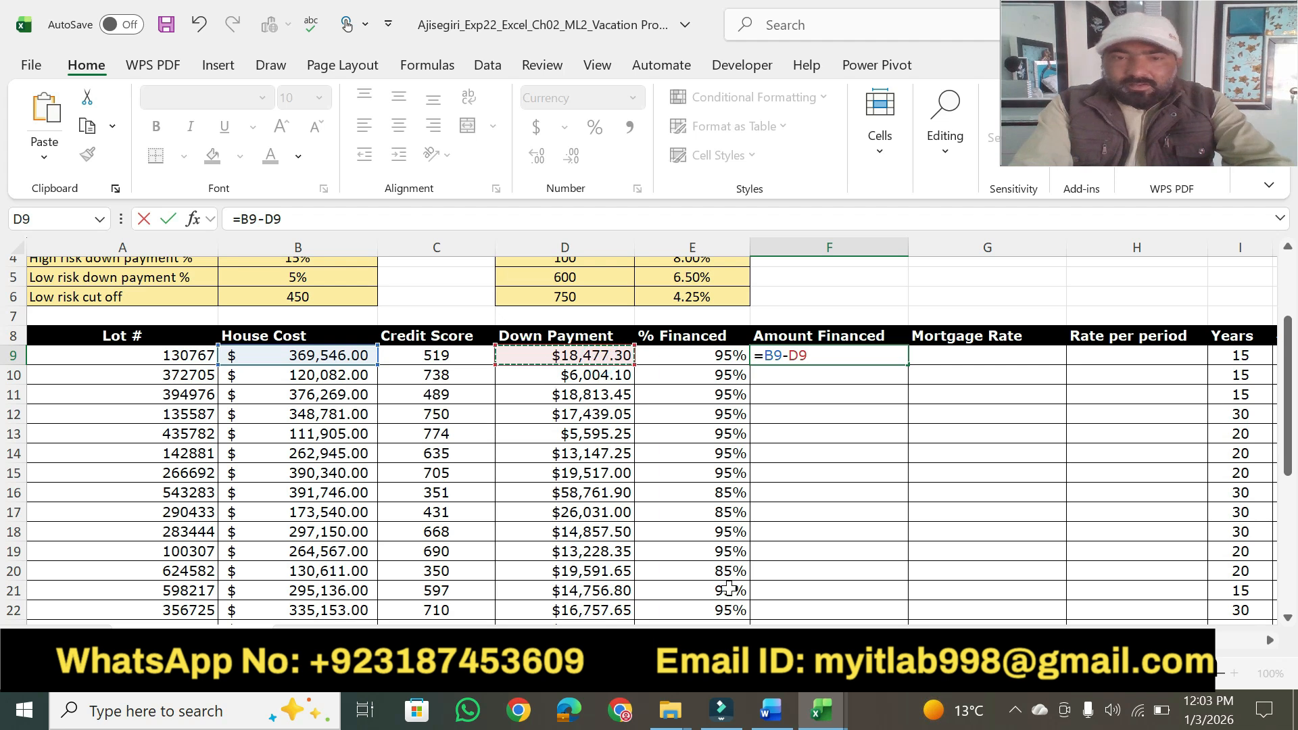
click(776, 713)
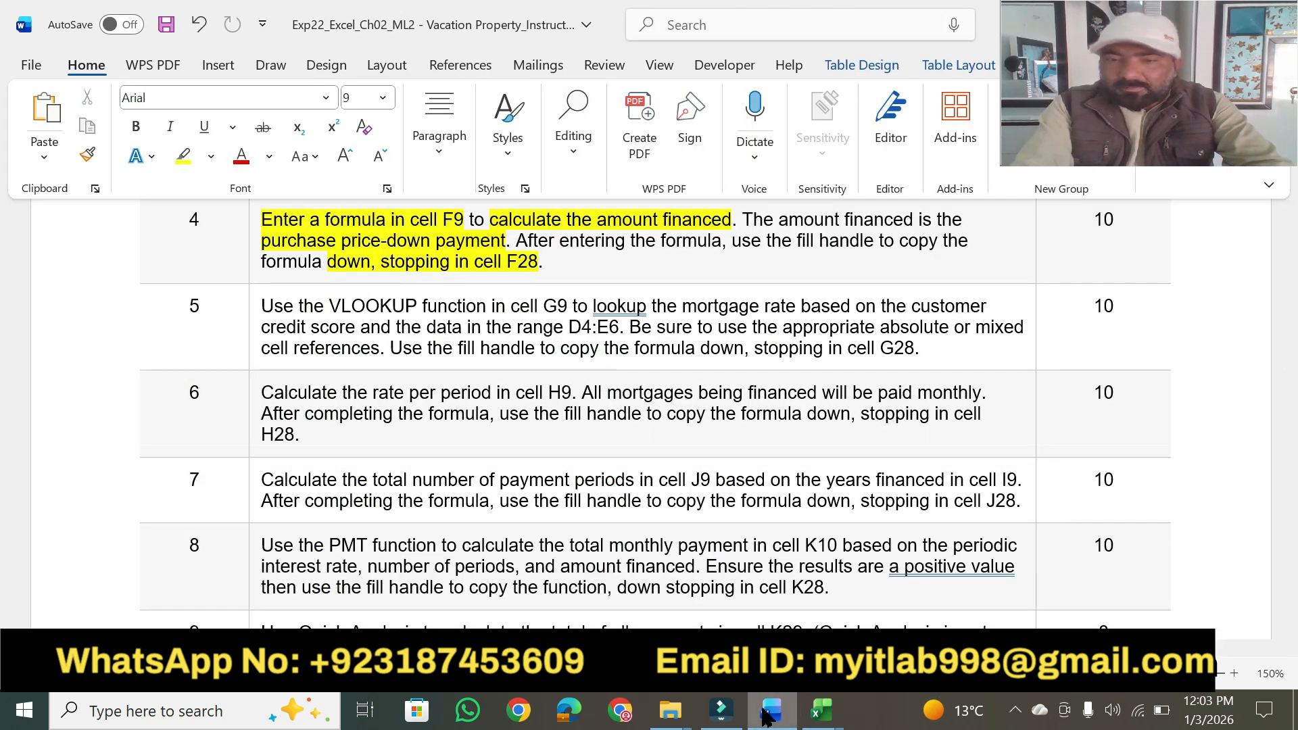
click(822, 710)
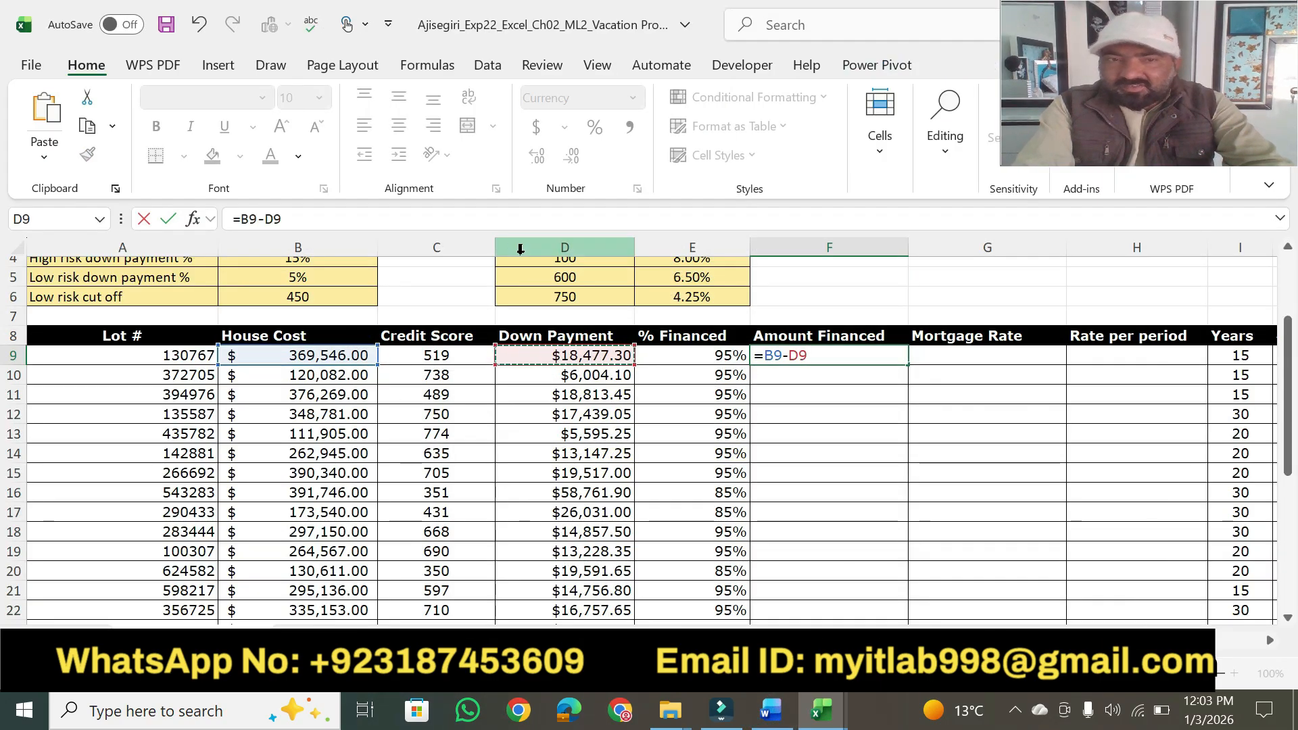
click(318, 214)
key(Return)
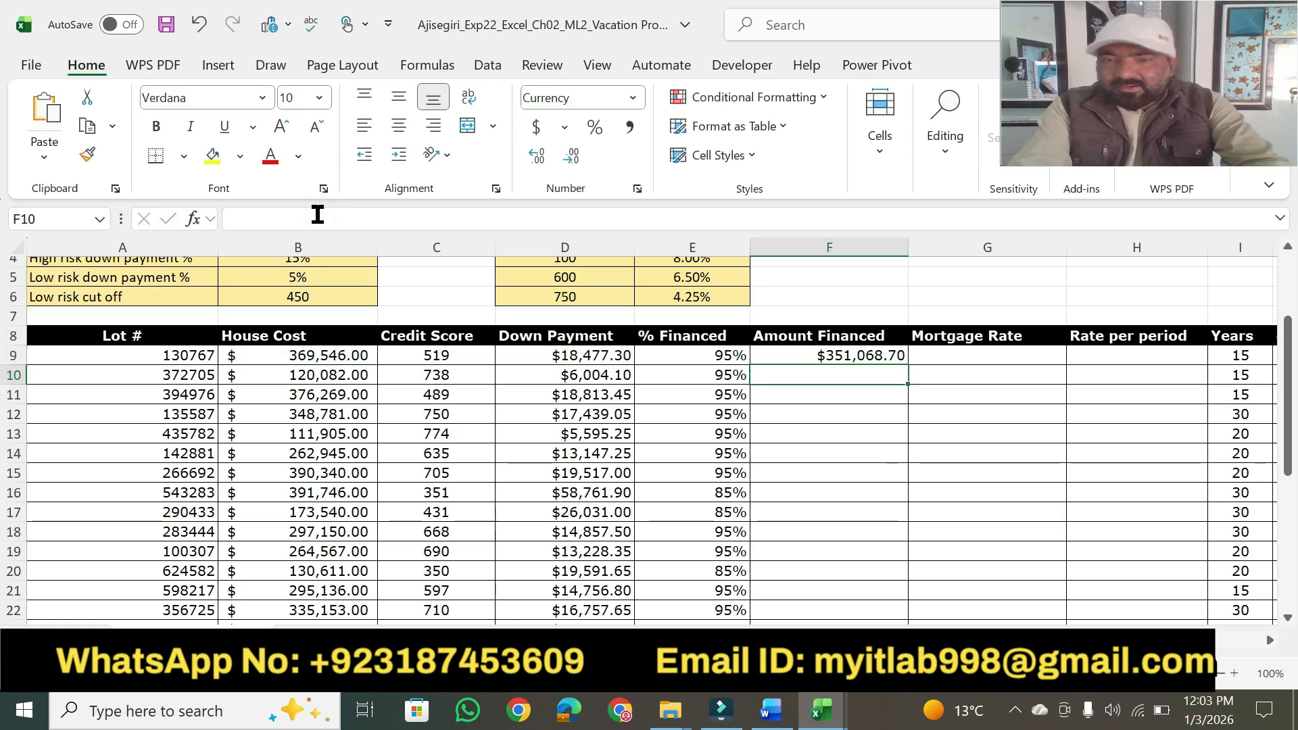
Switch to Word and highlight "use the fill handle" in step 4 of the instructions.
click(771, 710)
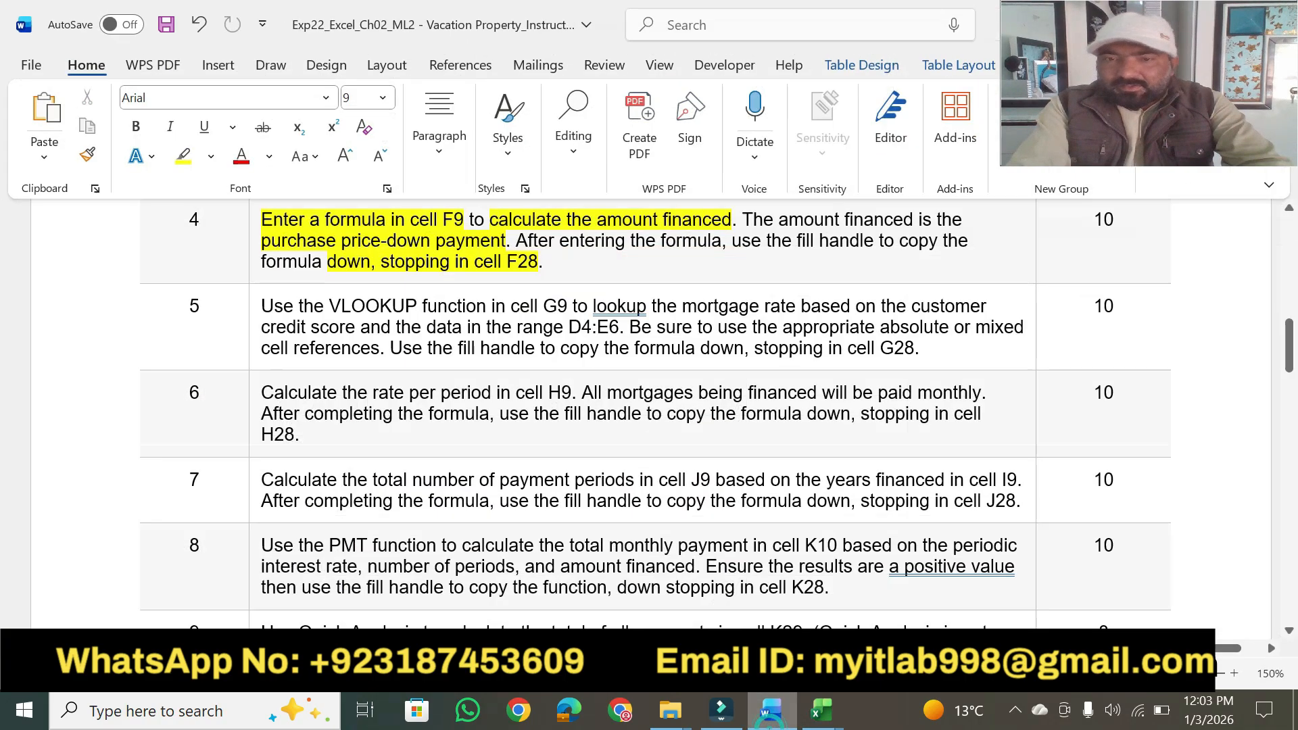
click(183, 157)
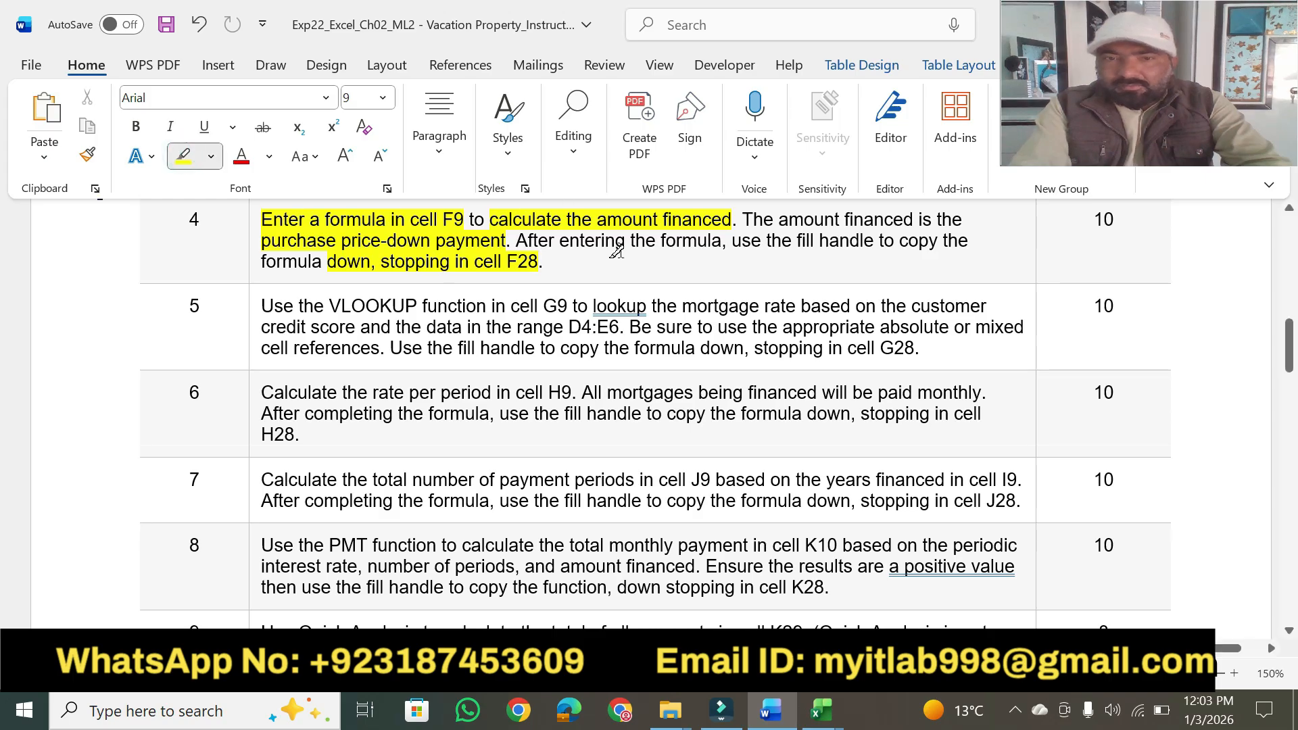
mouse_move(725, 238)
mouse_down()
mouse_move(859, 226)
mouse_move(875, 241)
mouse_up()
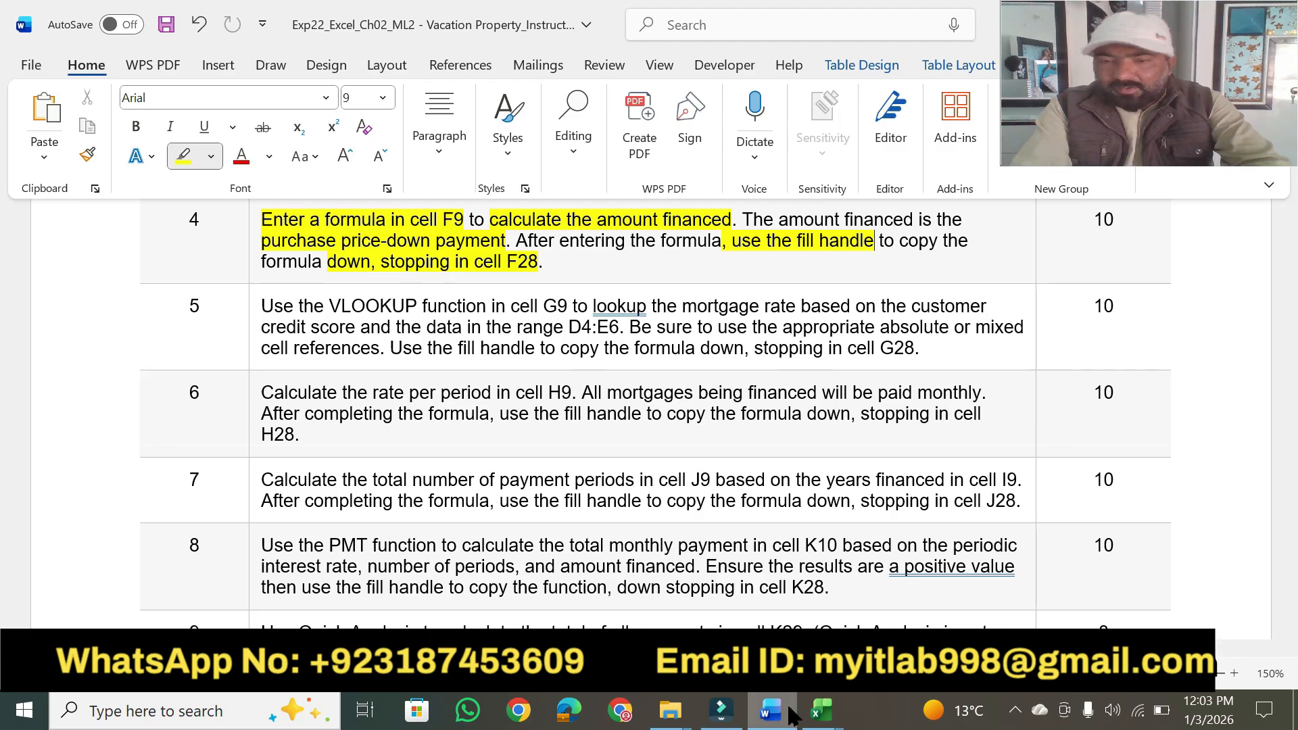
Return to Excel and fill the amount financed formula from cell F9 down through F28, using the Fill Without Formatting option.
click(766, 713)
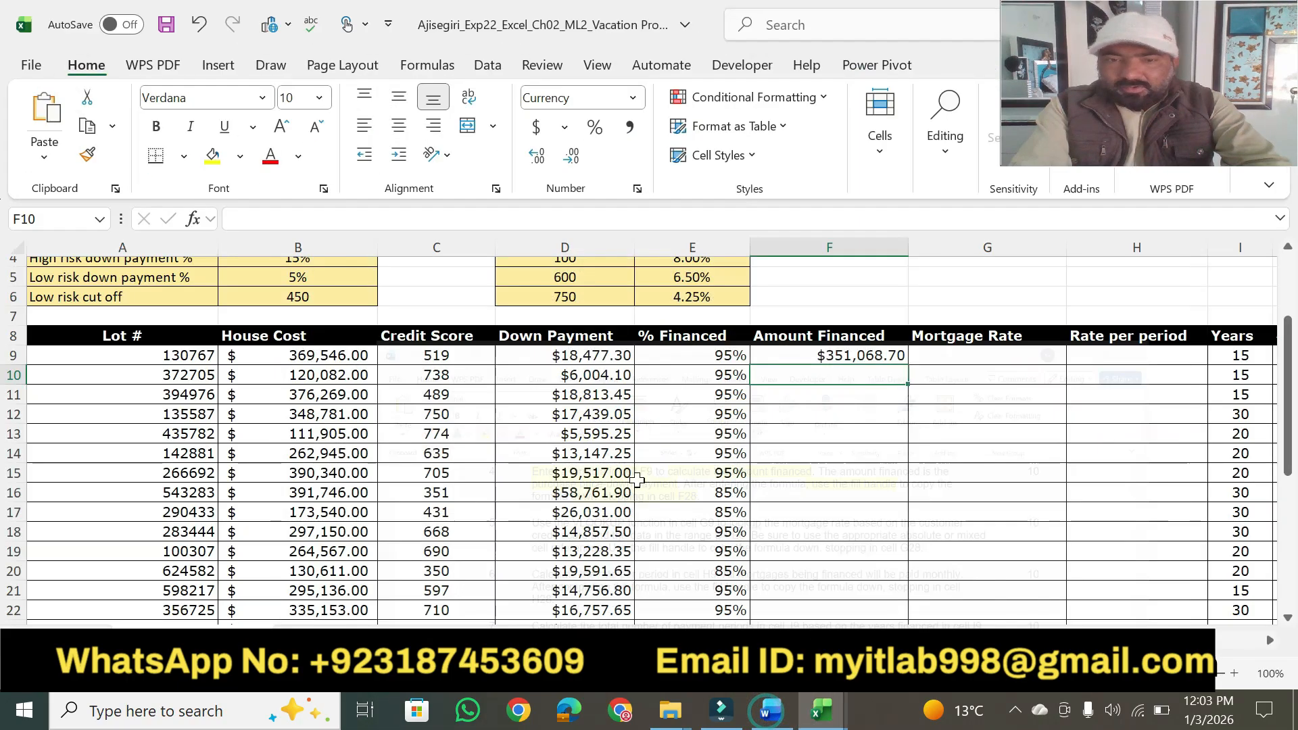
click(878, 355)
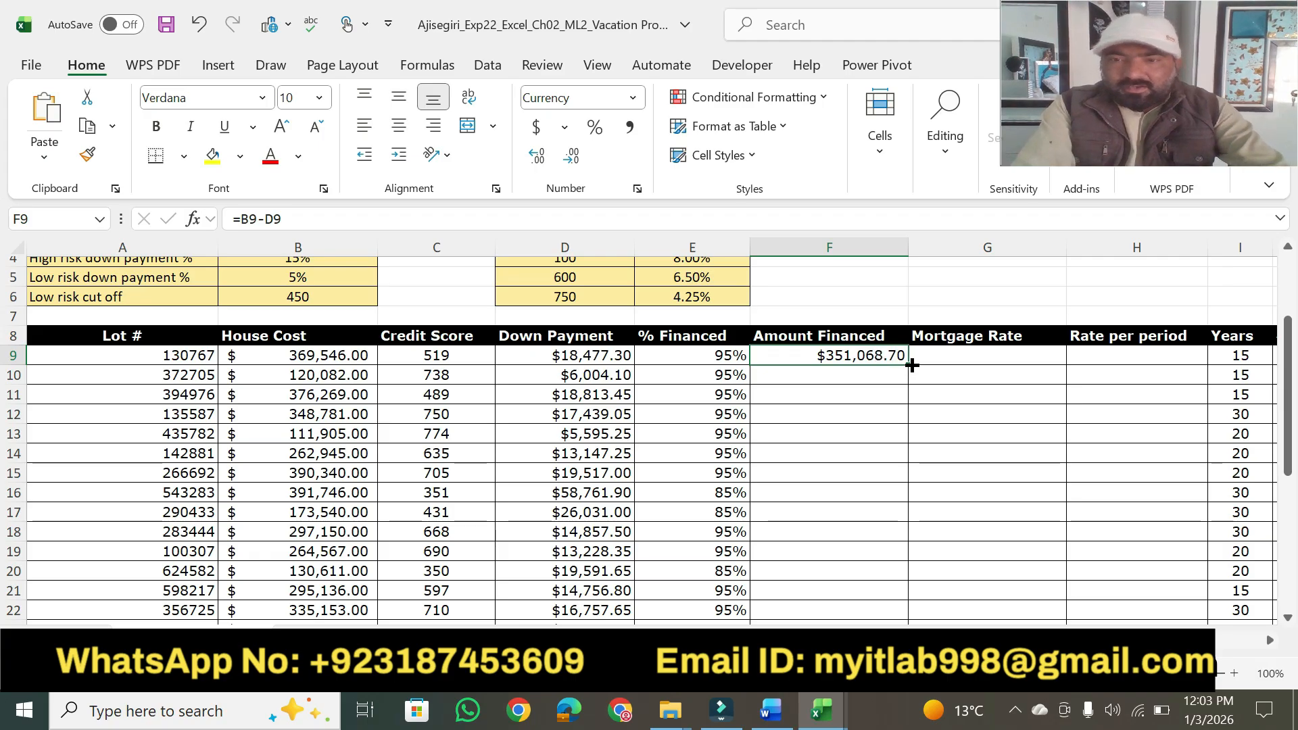
drag(912, 372, 899, 571)
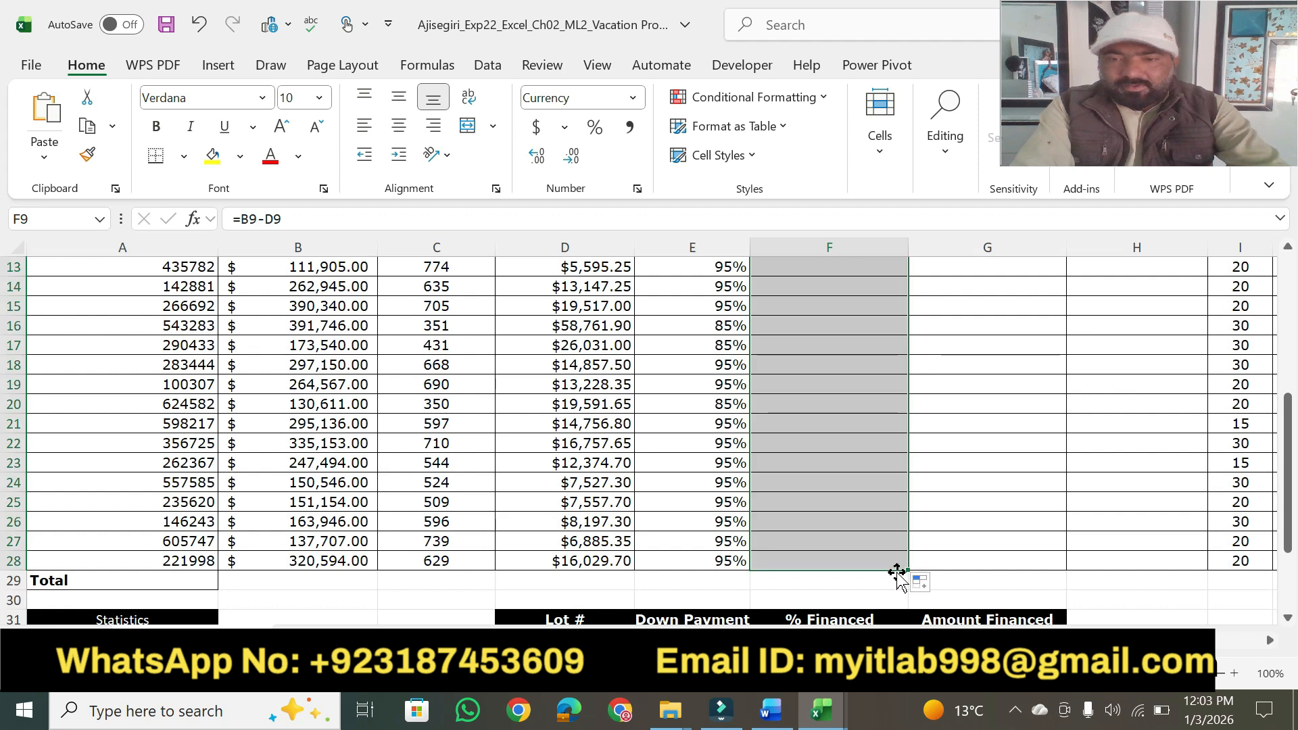
click(923, 584)
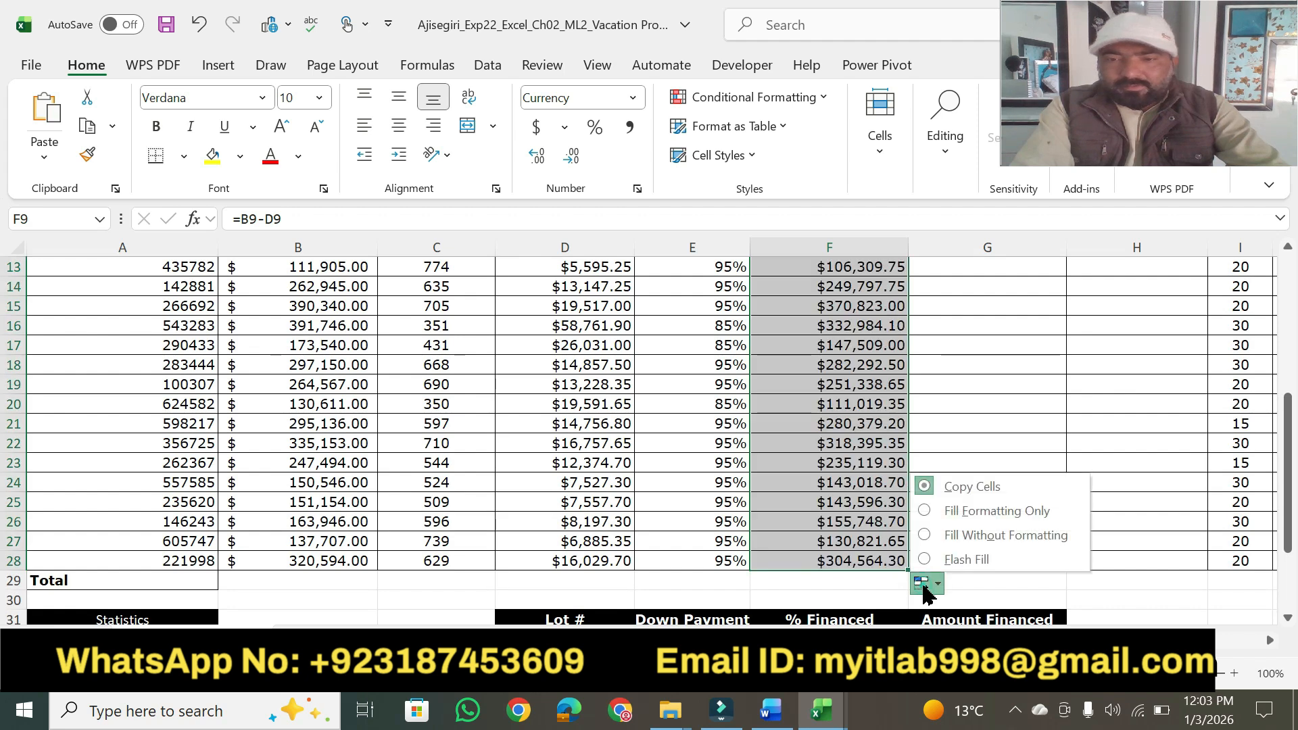
click(965, 535)
drag(1292, 504, 1293, 380)
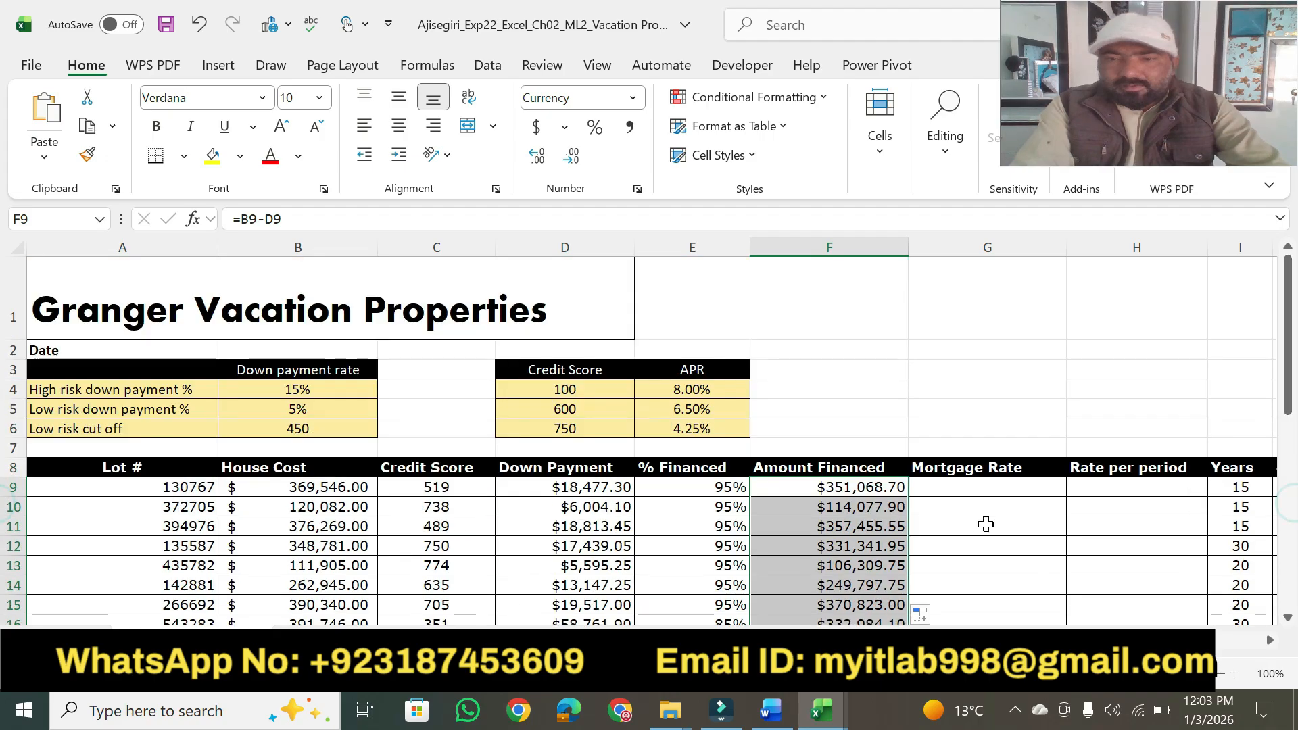
Switch to Word and highlight step 4's 10 points, plus "Use the VLOOKUP function in cell G9" in step 5.
click(779, 715)
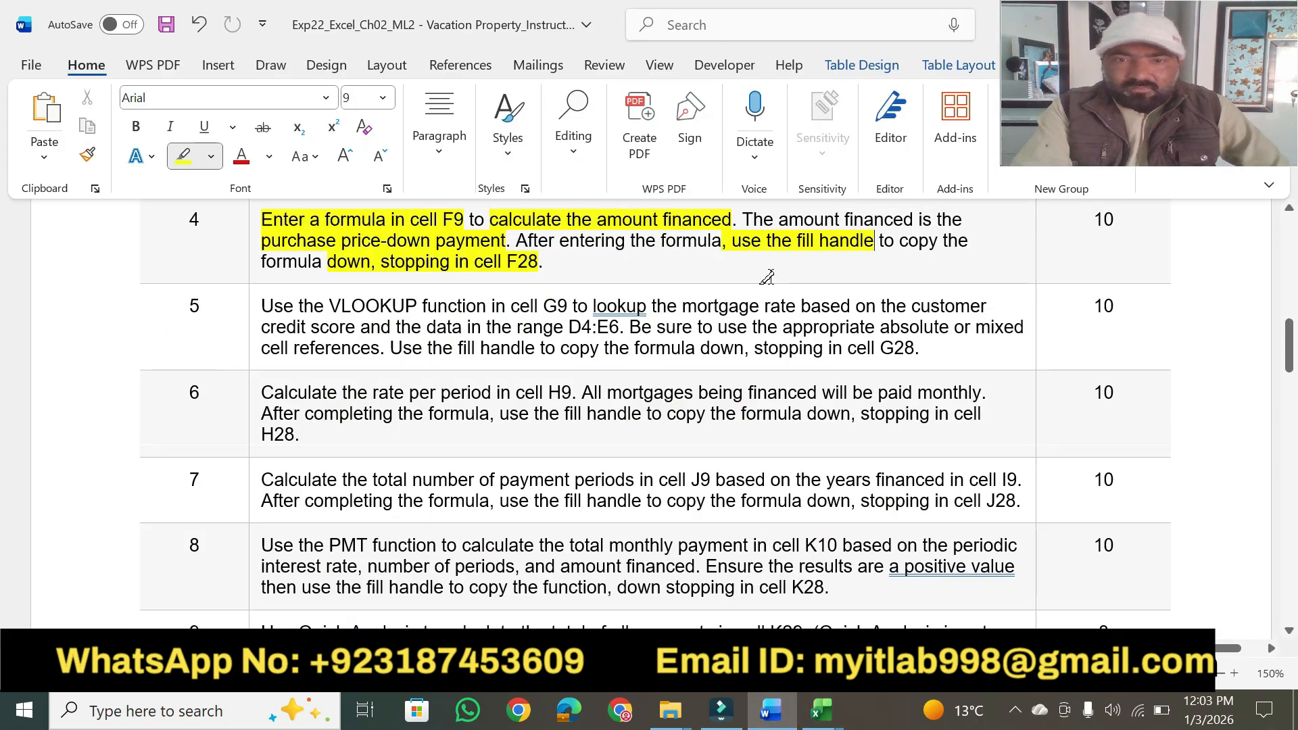
drag(1089, 220, 1115, 220)
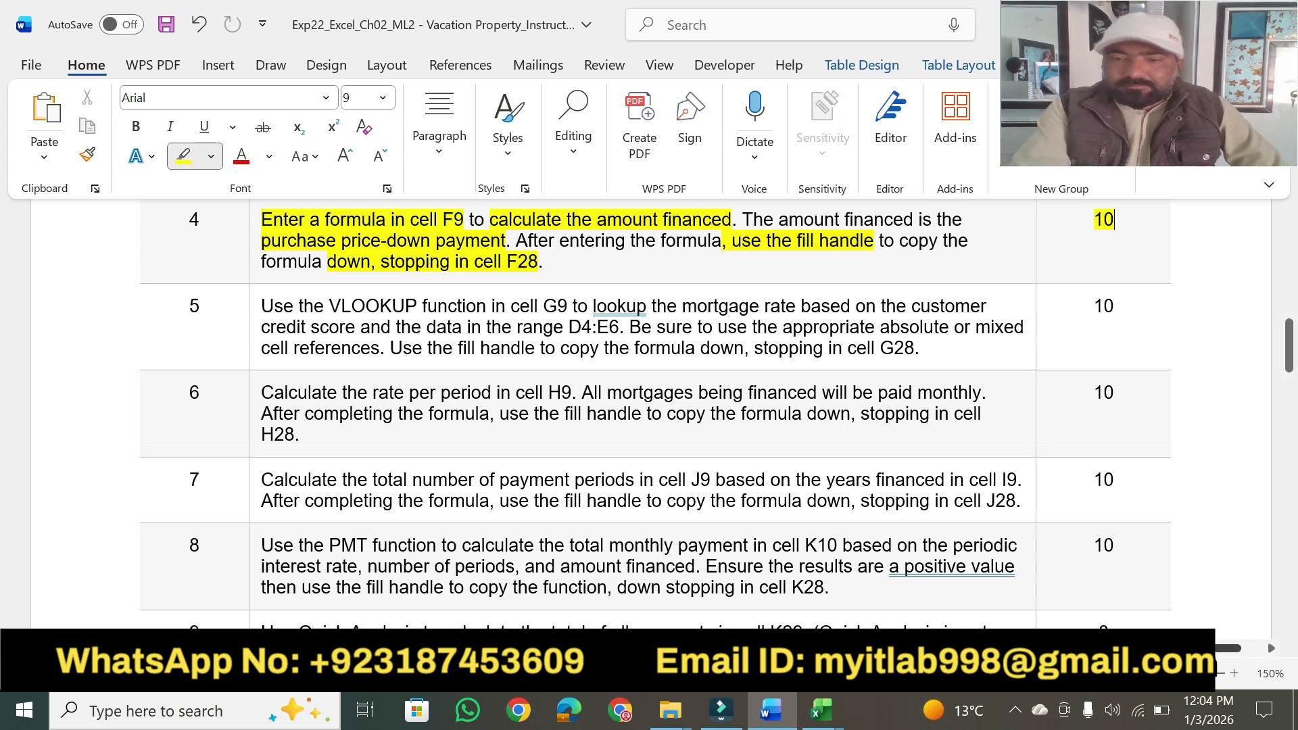
click(821, 710)
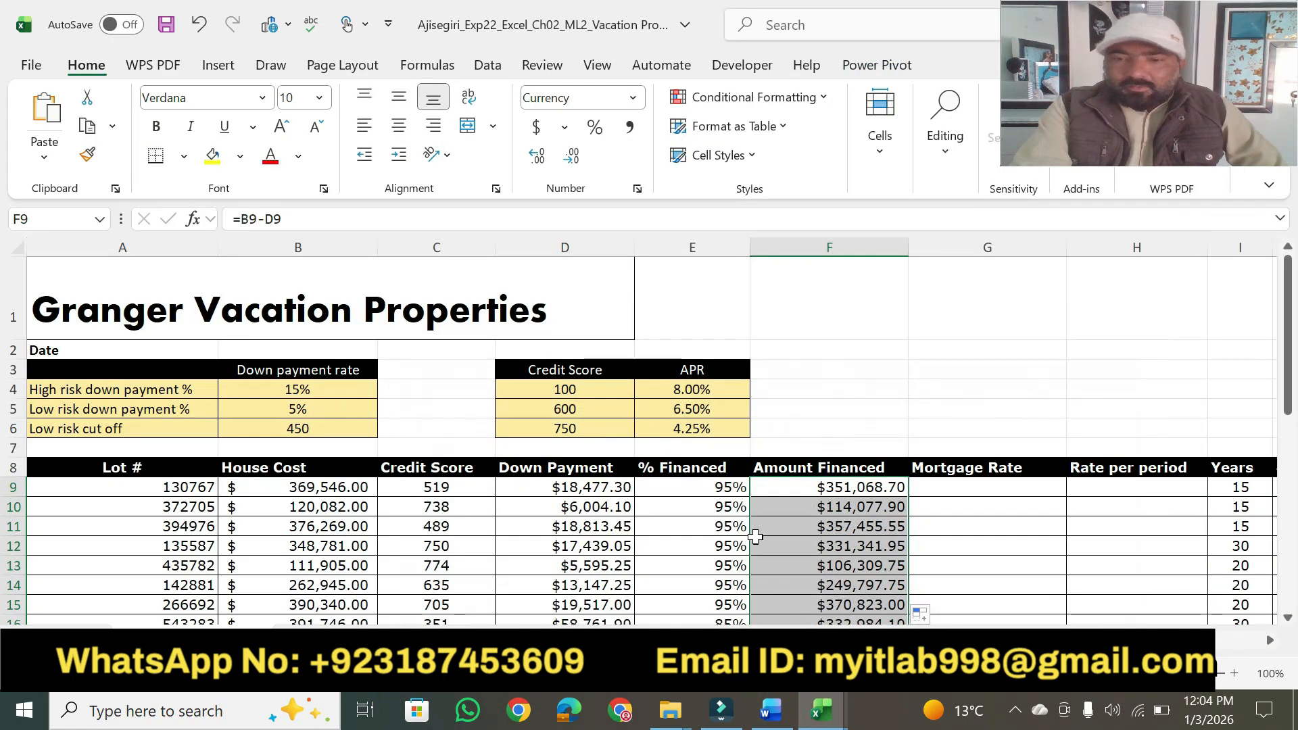
click(770, 710)
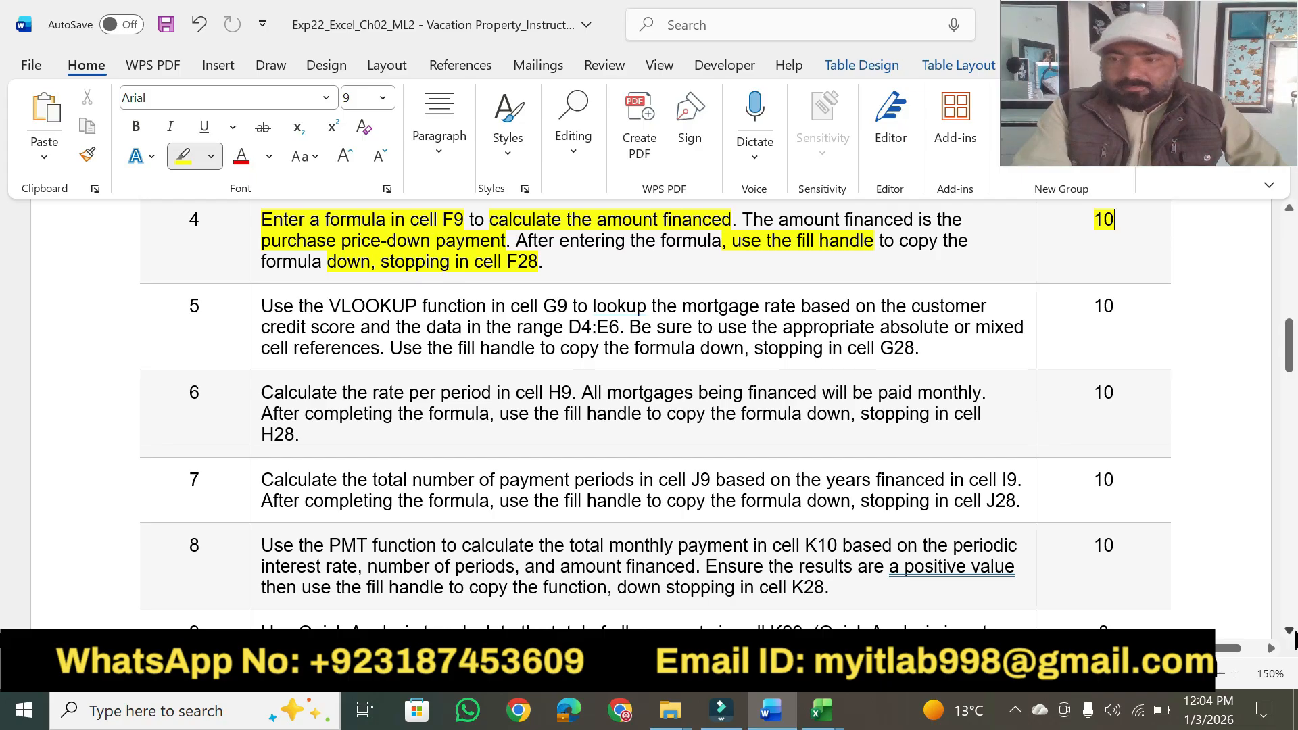
scroll(1292, 639, down, 3)
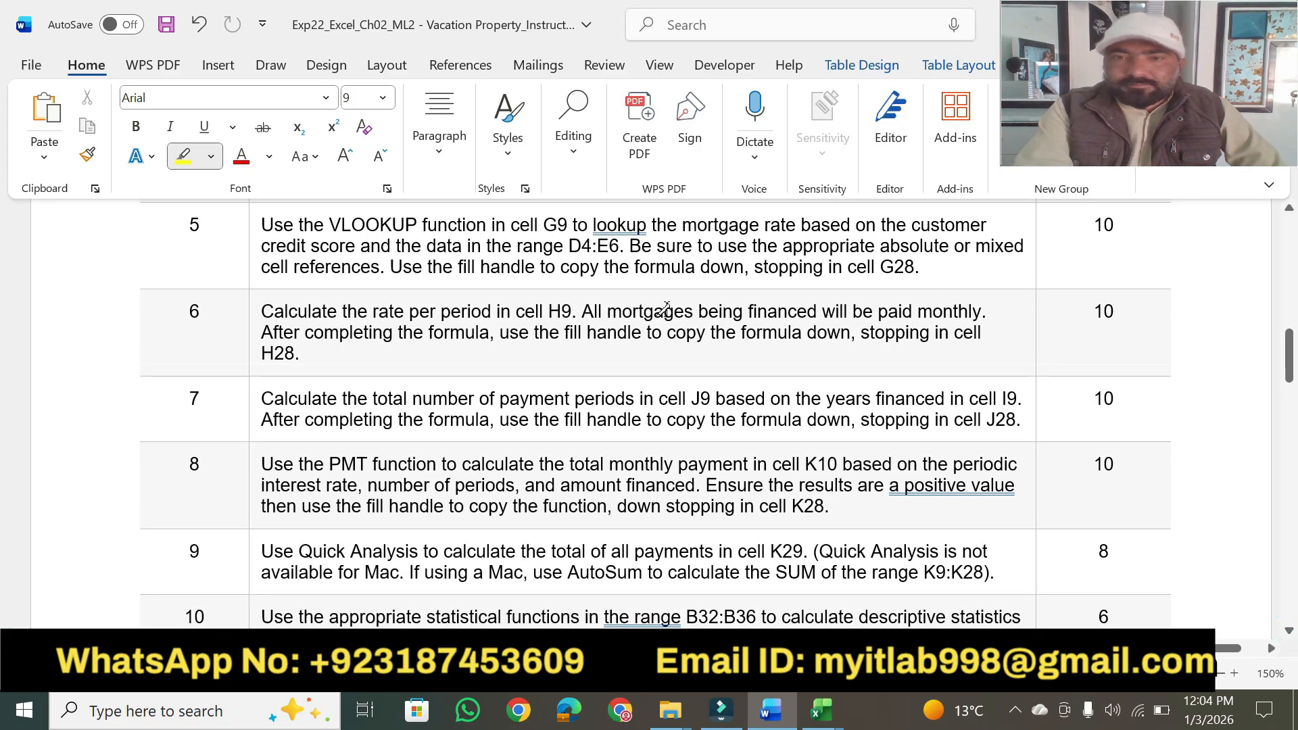
drag(257, 228, 560, 214)
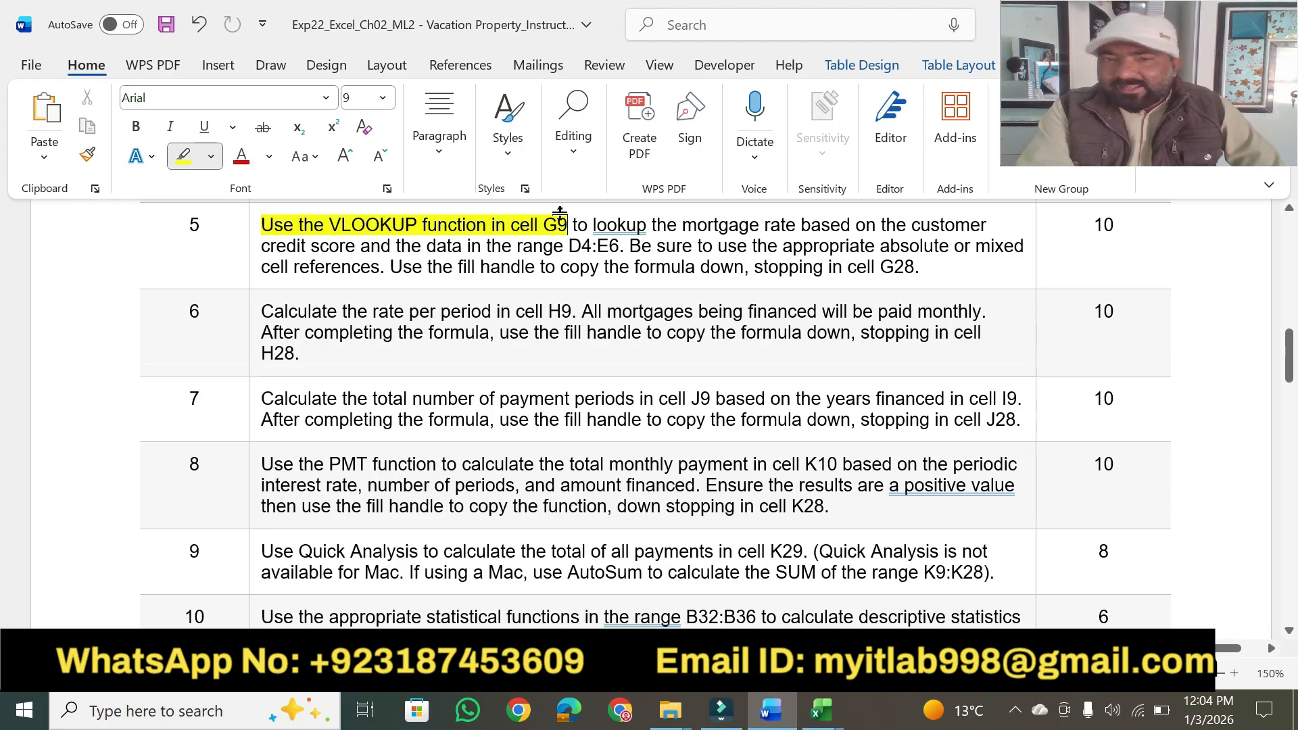
Select cell G9 in Excel, and highlight step 5's phrases on the mortgage rate, credit score, range D4:E6, absolute references and fill handle in Word.
click(821, 710)
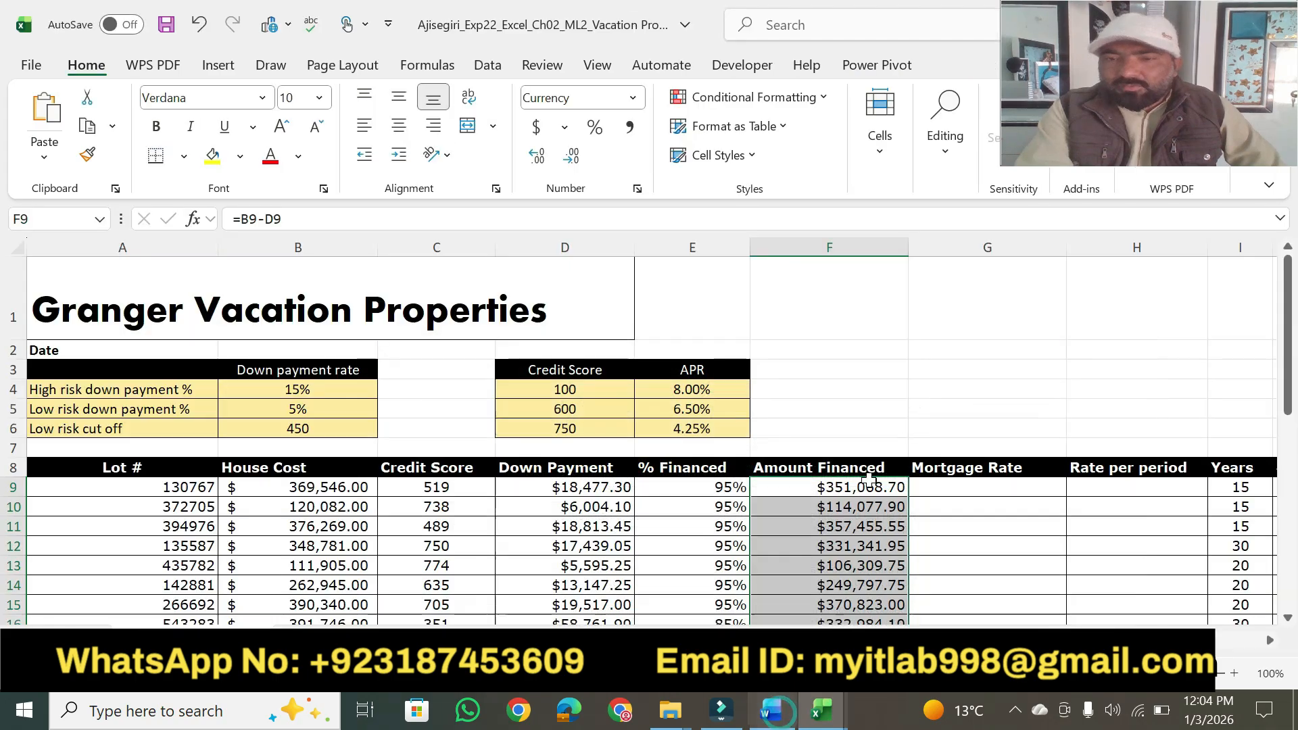
click(969, 493)
click(775, 723)
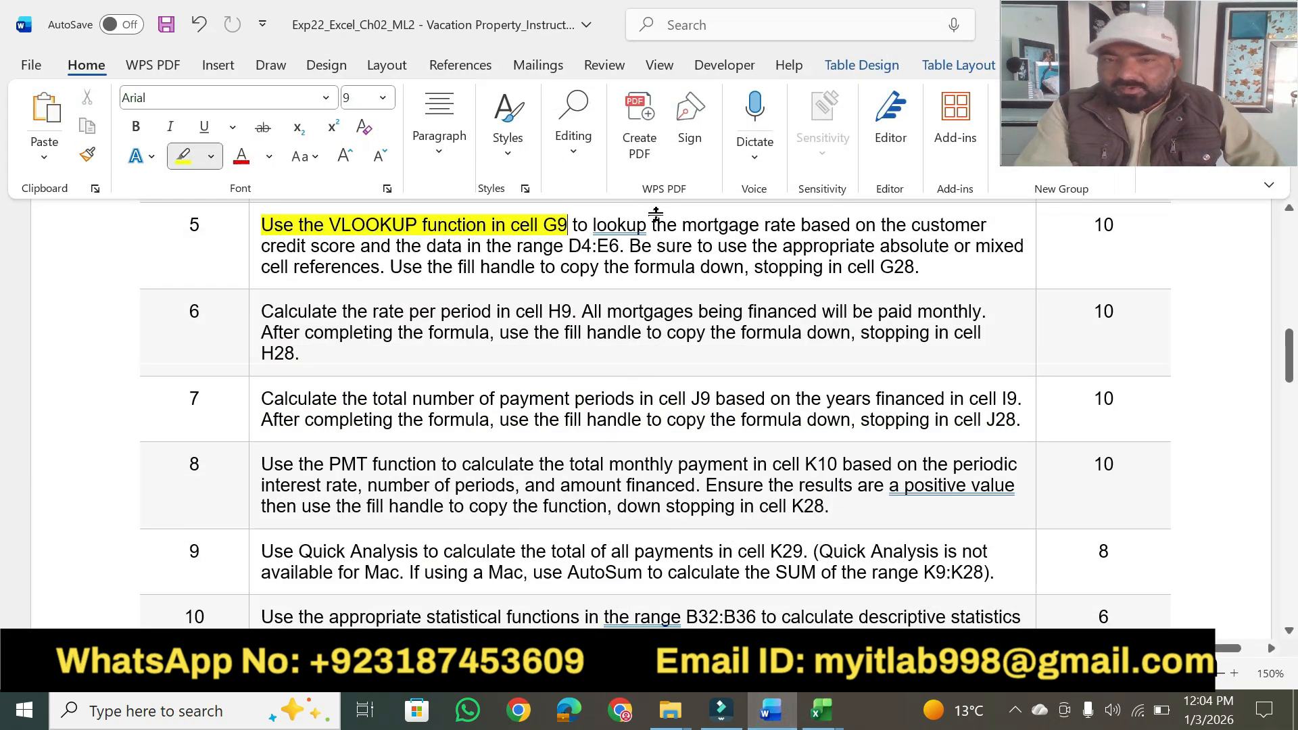
drag(682, 226, 827, 219)
mouse_move(264, 246)
mouse_down()
mouse_move(428, 248)
mouse_move(412, 231)
mouse_move(604, 245)
mouse_up()
drag(782, 245, 927, 245)
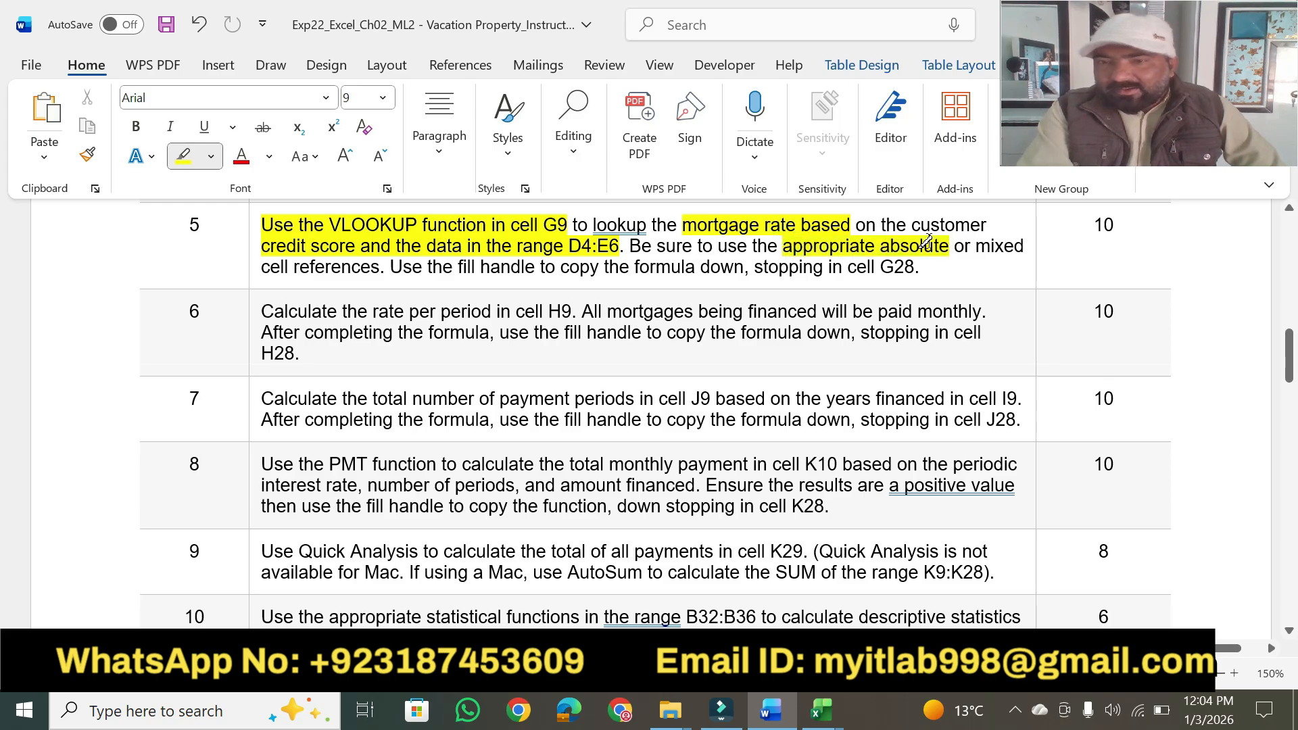
mouse_move(309, 273)
mouse_down()
mouse_move(541, 267)
mouse_move(628, 248)
mouse_move(690, 267)
mouse_move(917, 267)
mouse_up()
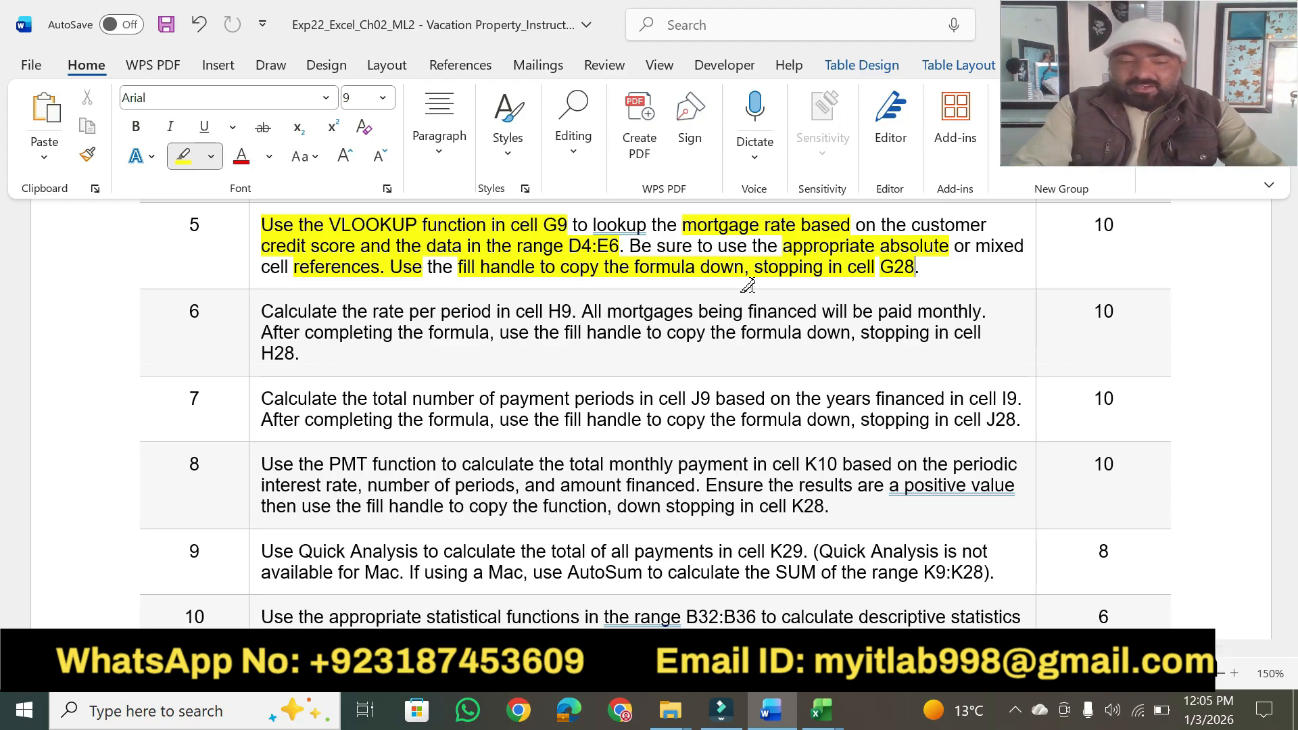
Switch to Excel and start a VLOOKUP formula in cell G9 with the credit score in C9 as the lookup value.
click(774, 715)
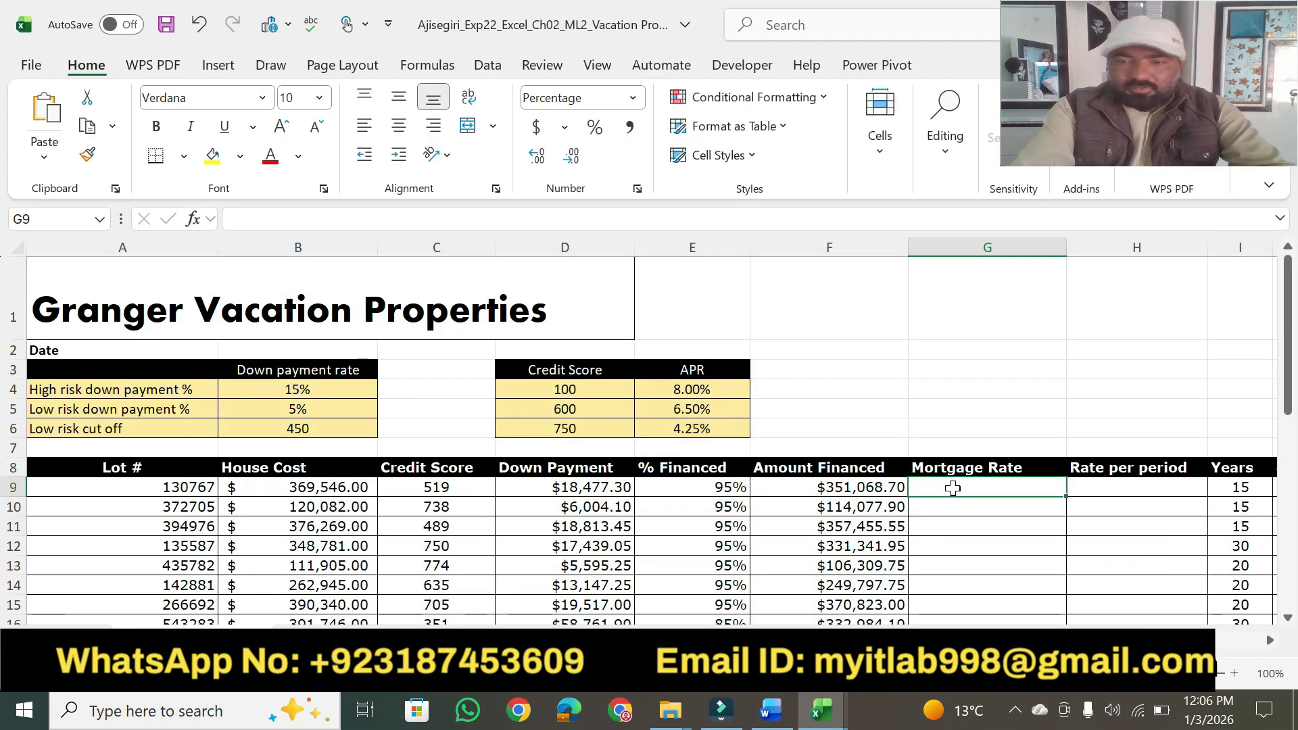
text(=vlo)
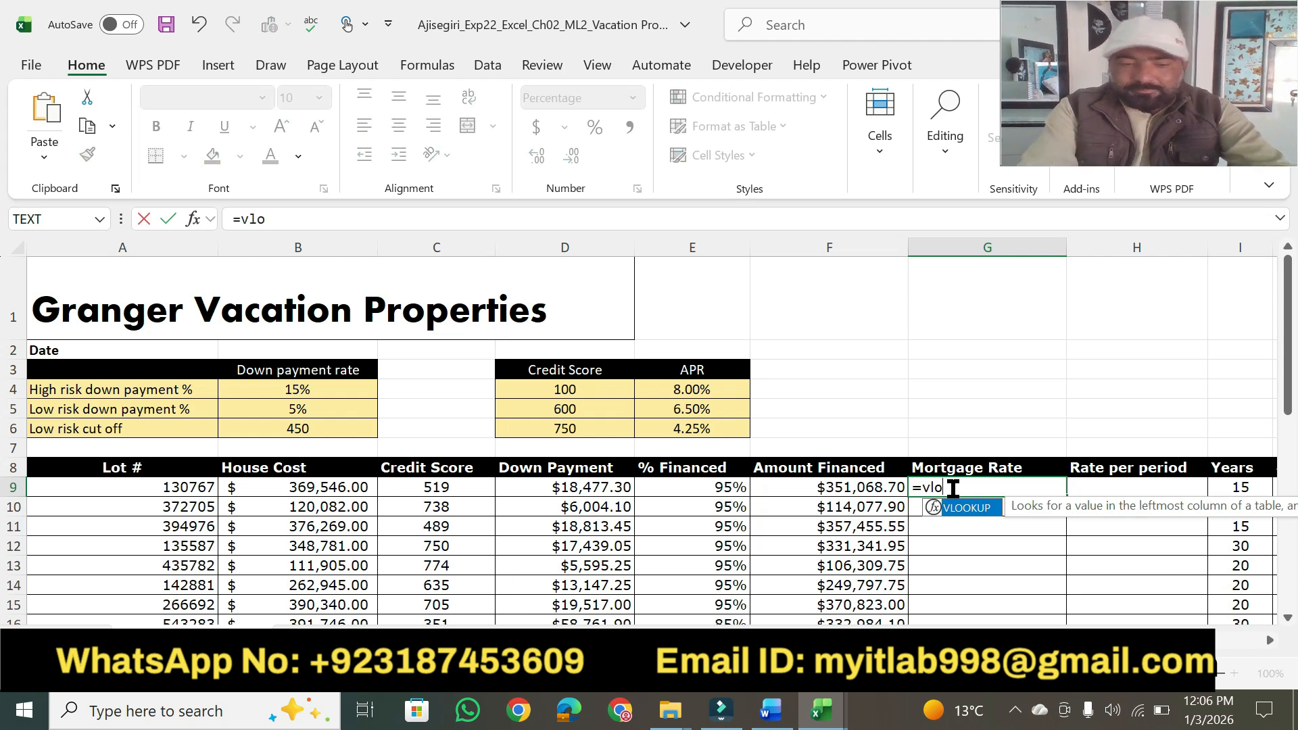
key(Tab)
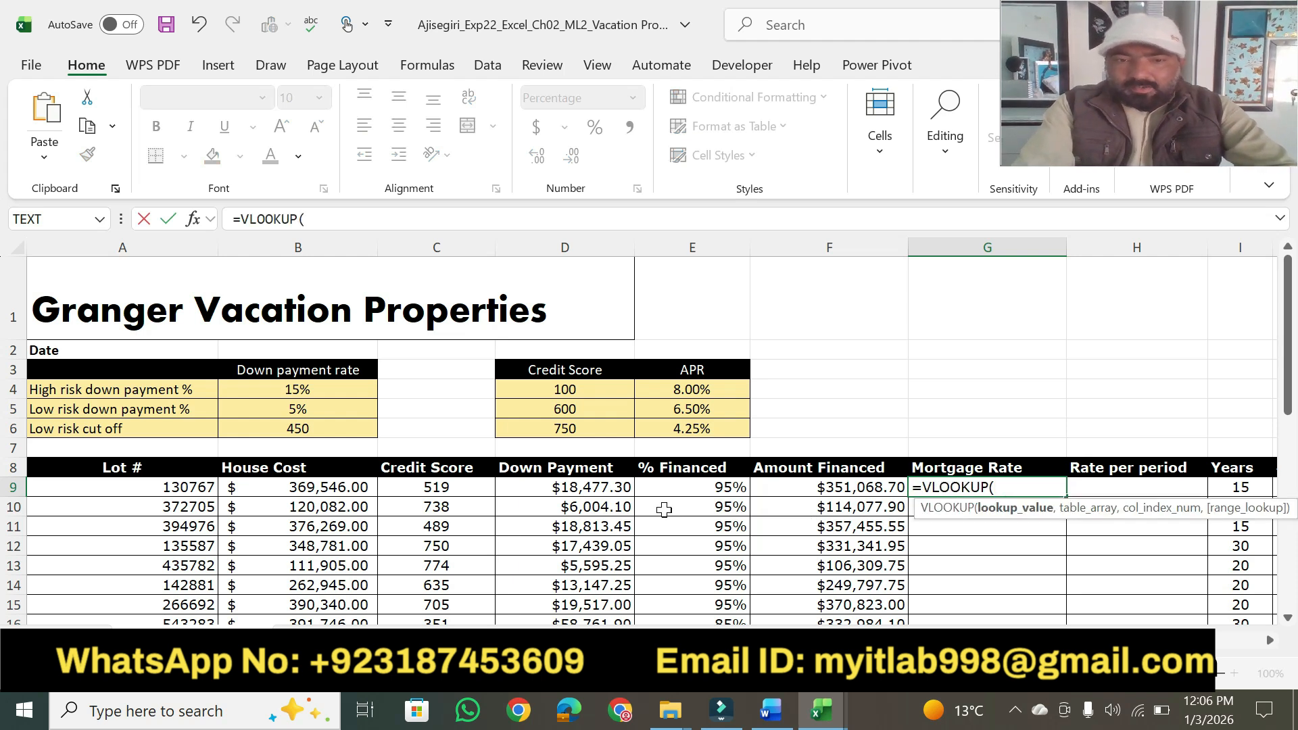
click(771, 711)
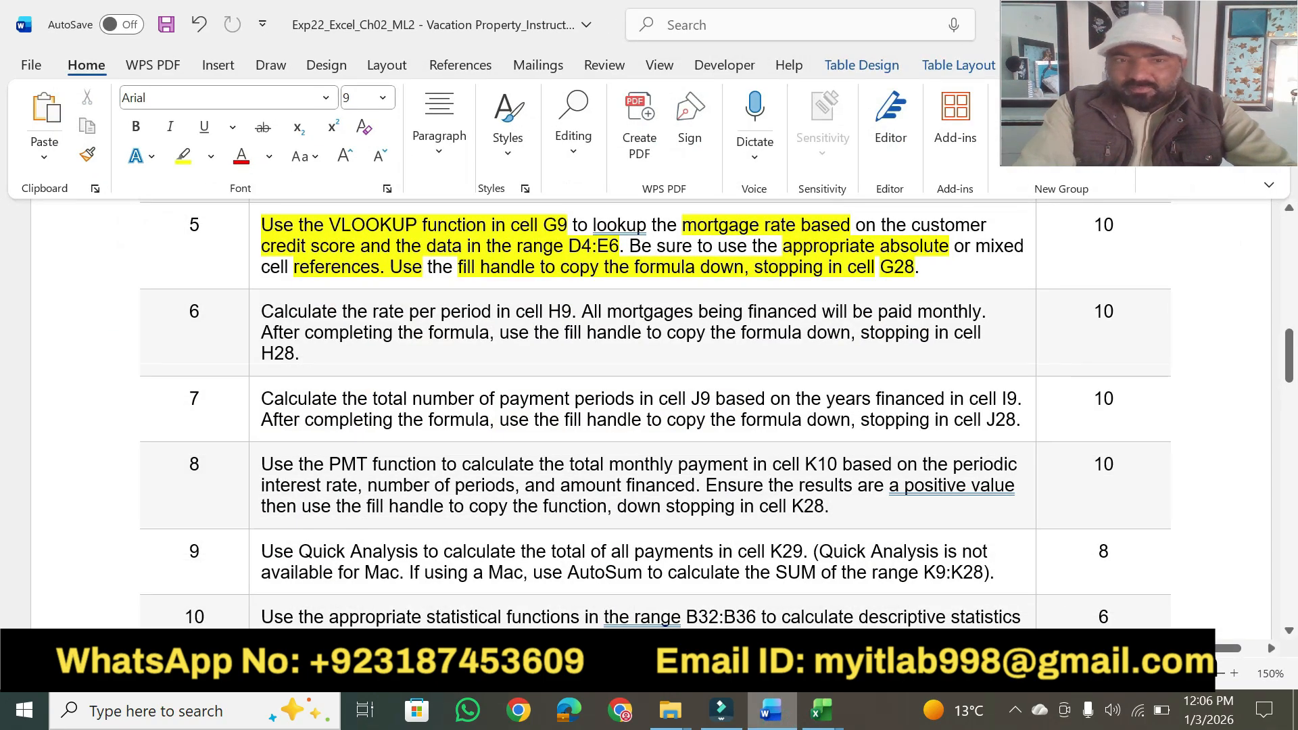
click(821, 711)
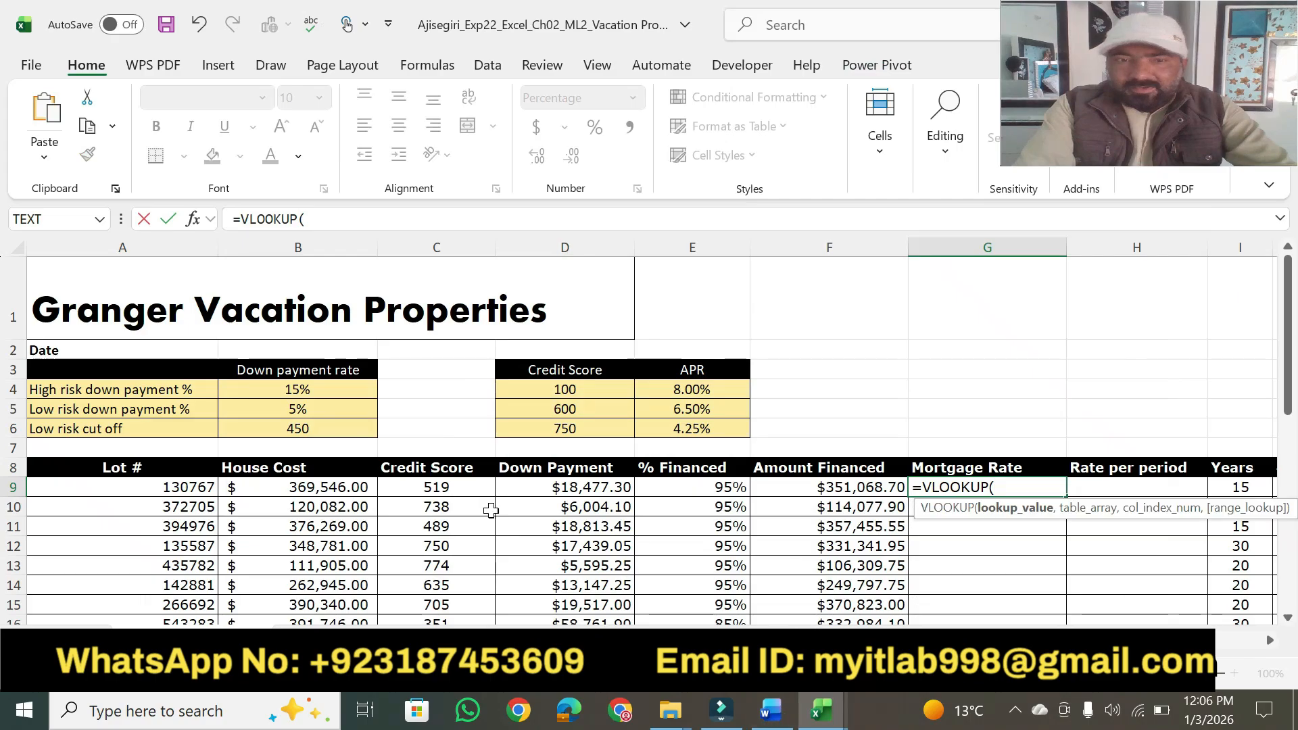
click(430, 490)
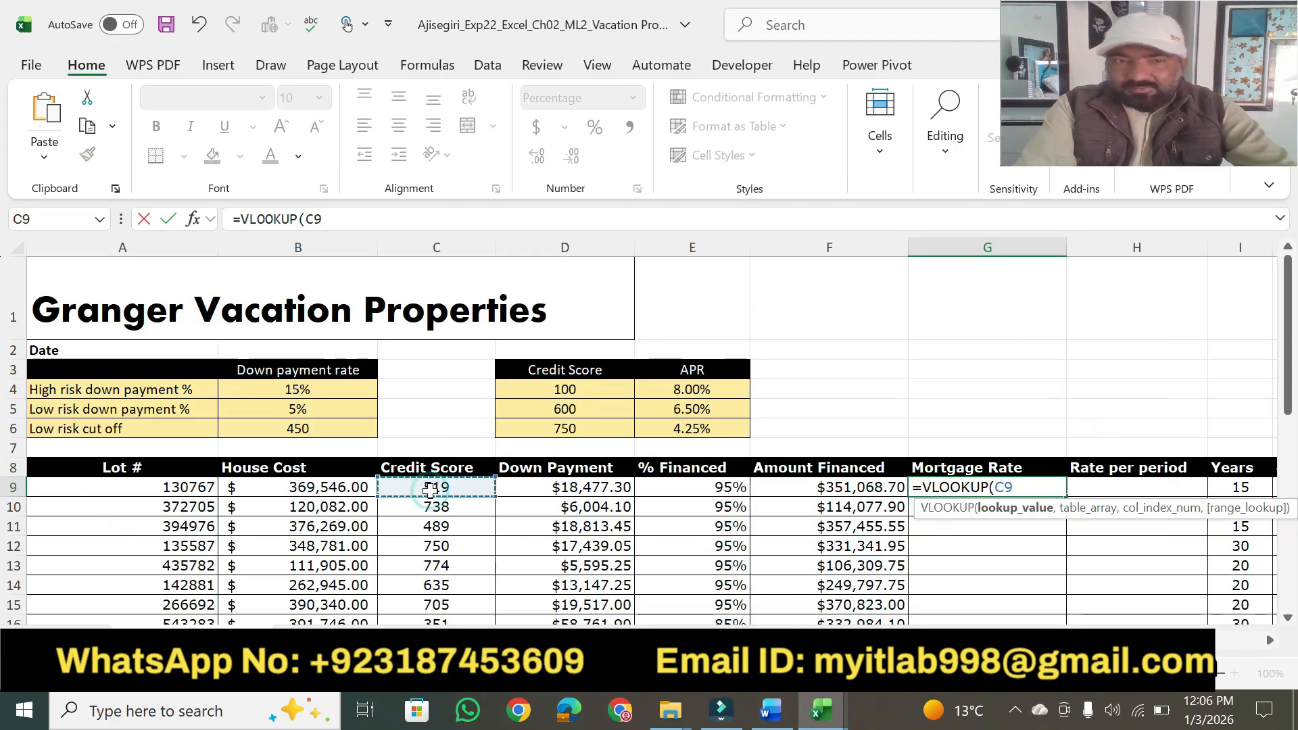
click(350, 216)
text(,)
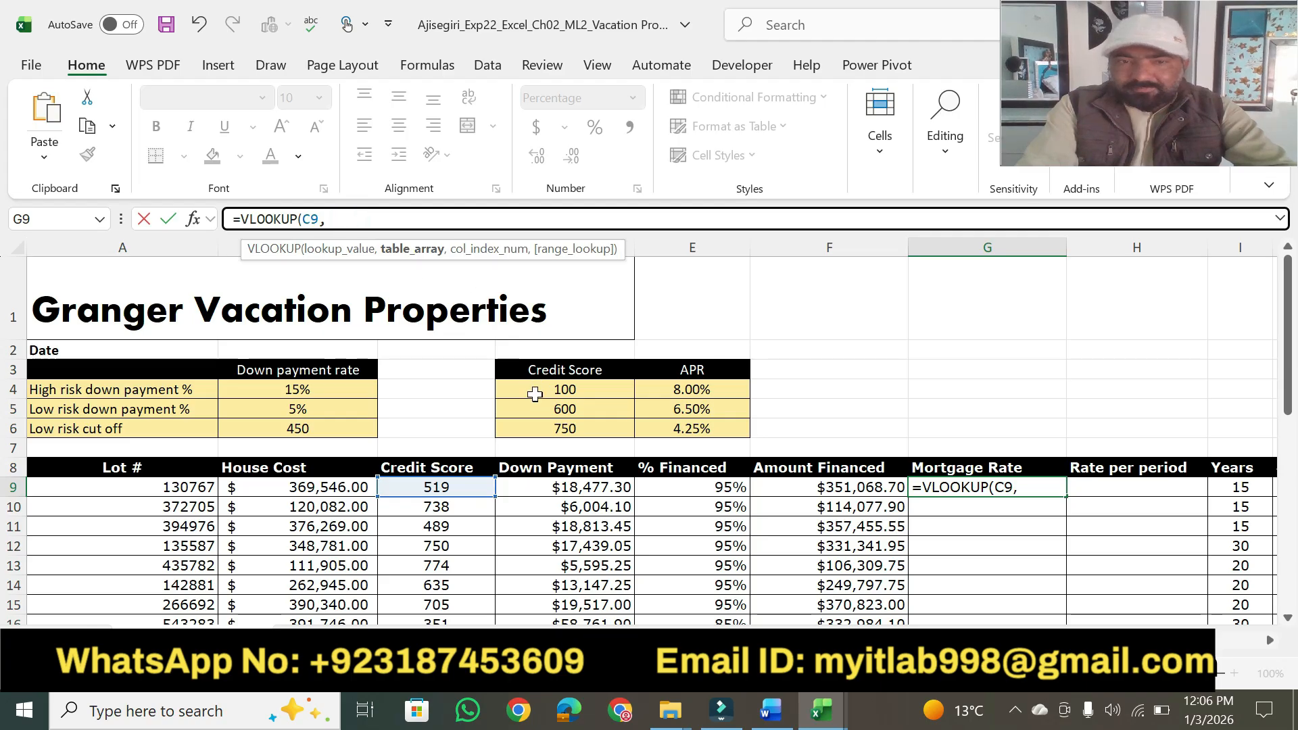
Complete the G9 VLOOKUP with the absolute table range $D$4:$E$6 and column index 2, and enter it.
drag(535, 394, 683, 425)
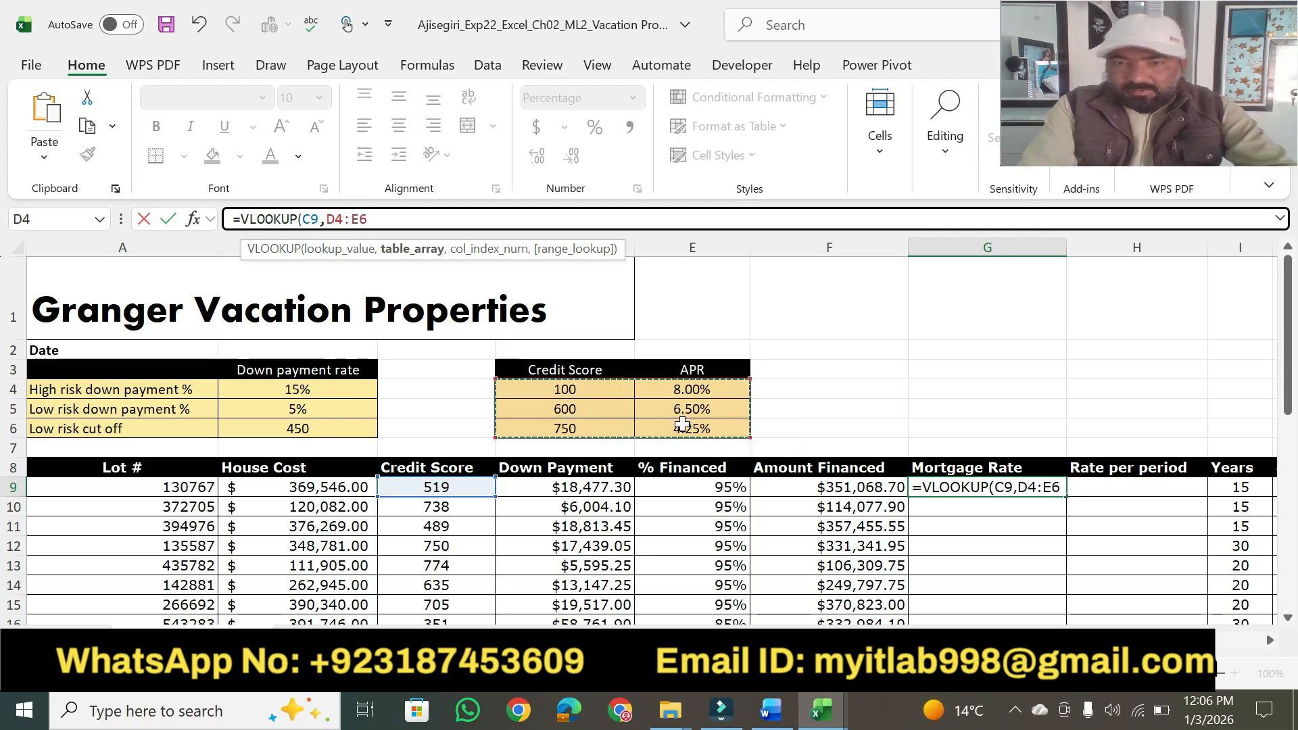
drag(384, 215, 325, 211)
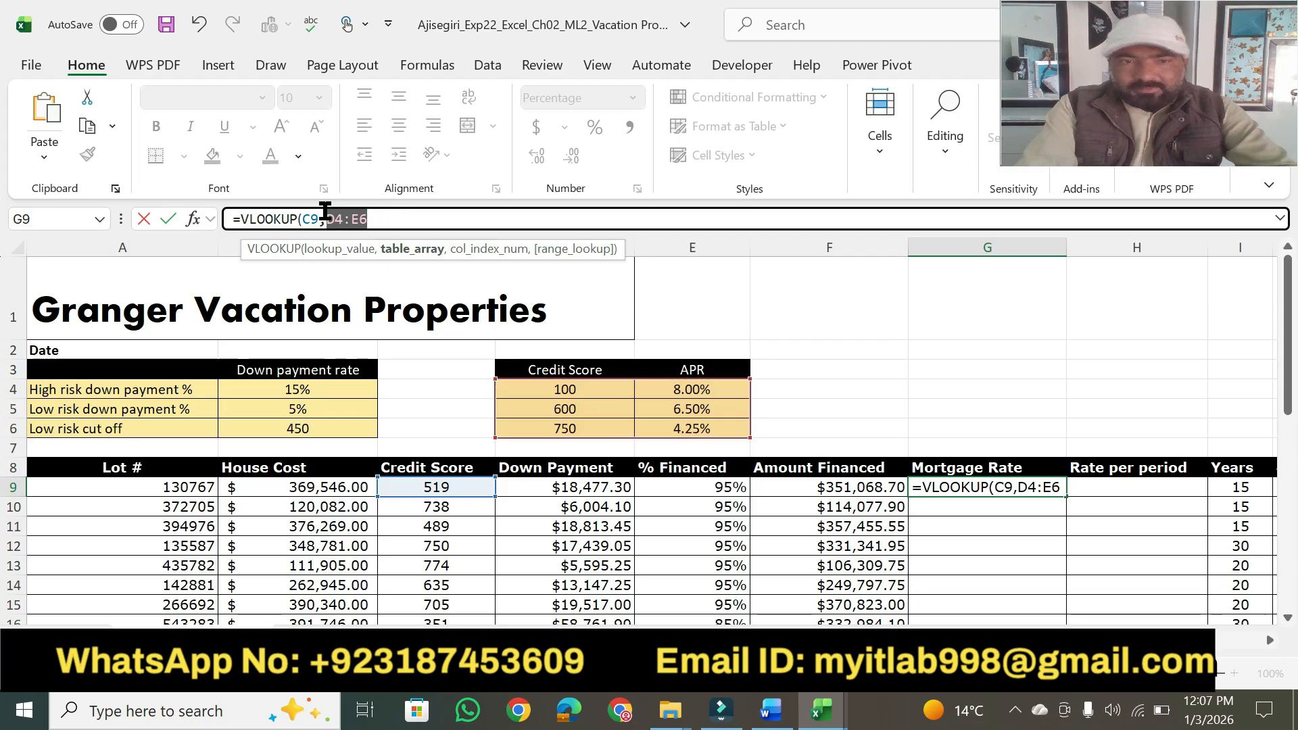
key(F4)
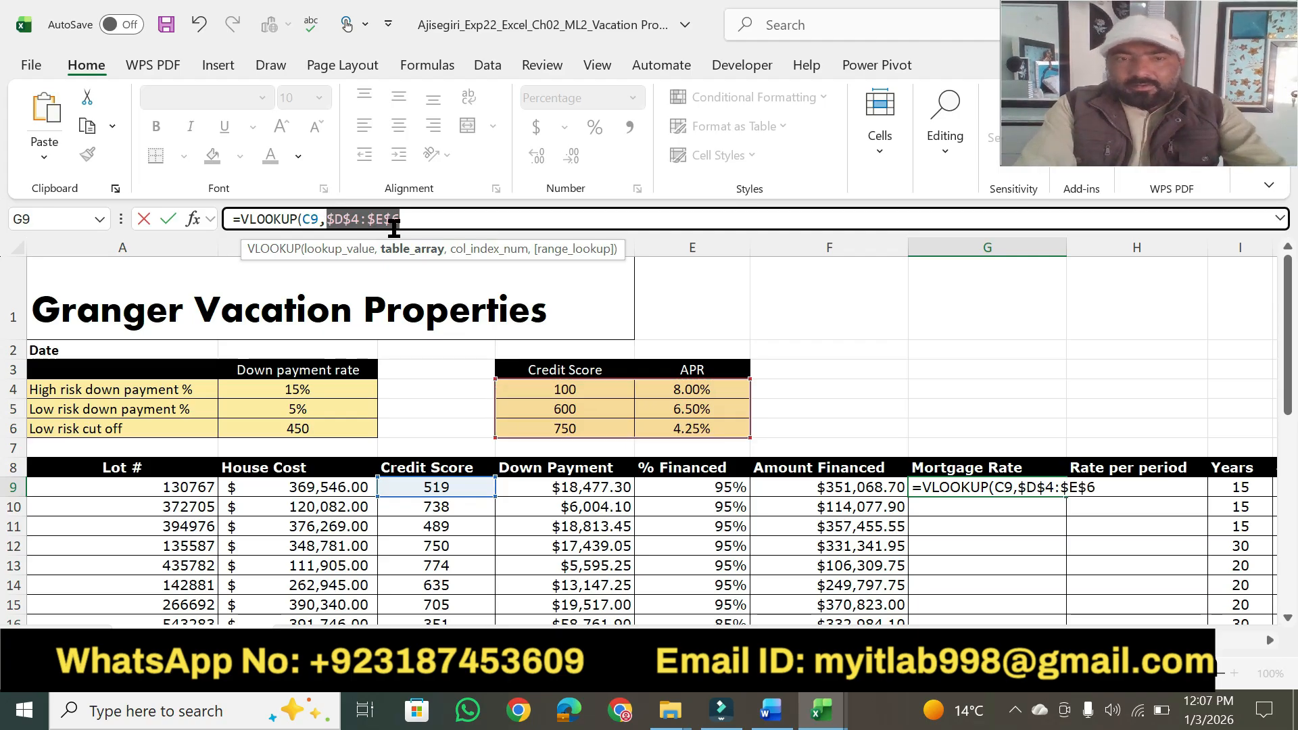
click(413, 216)
text(,)
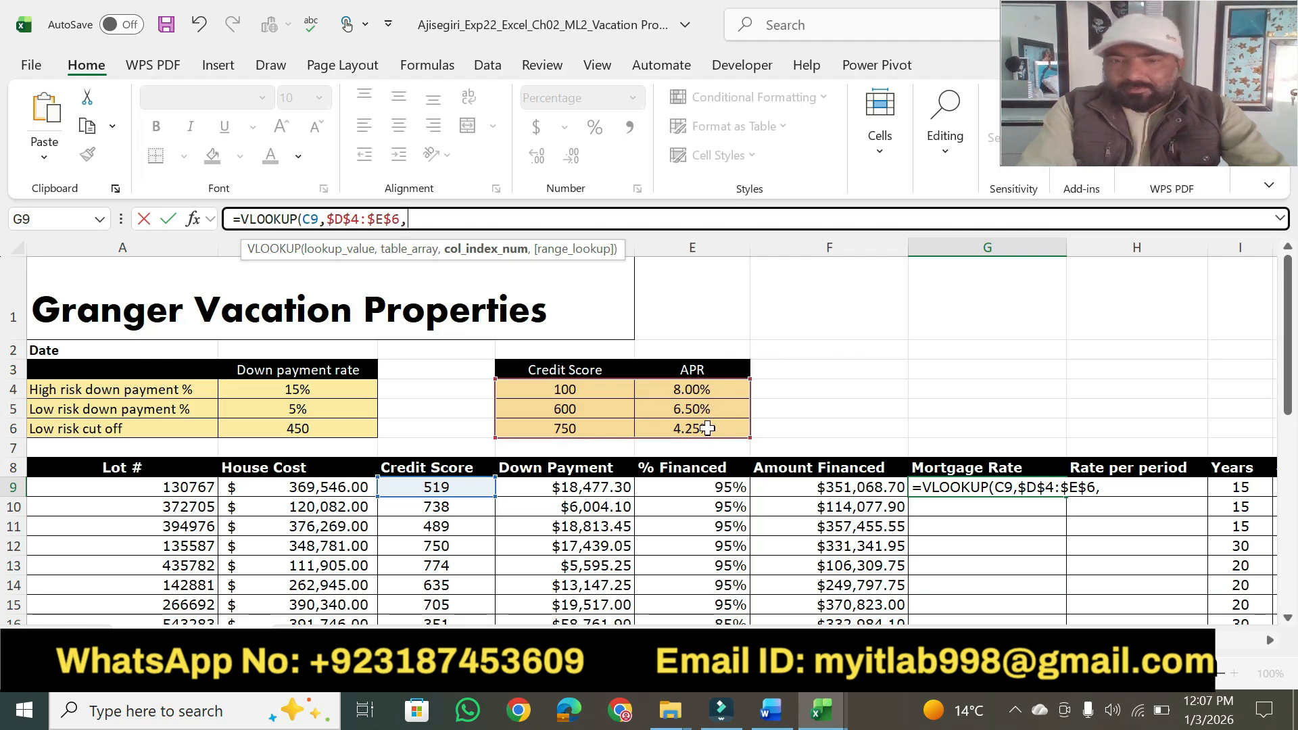
text(2)
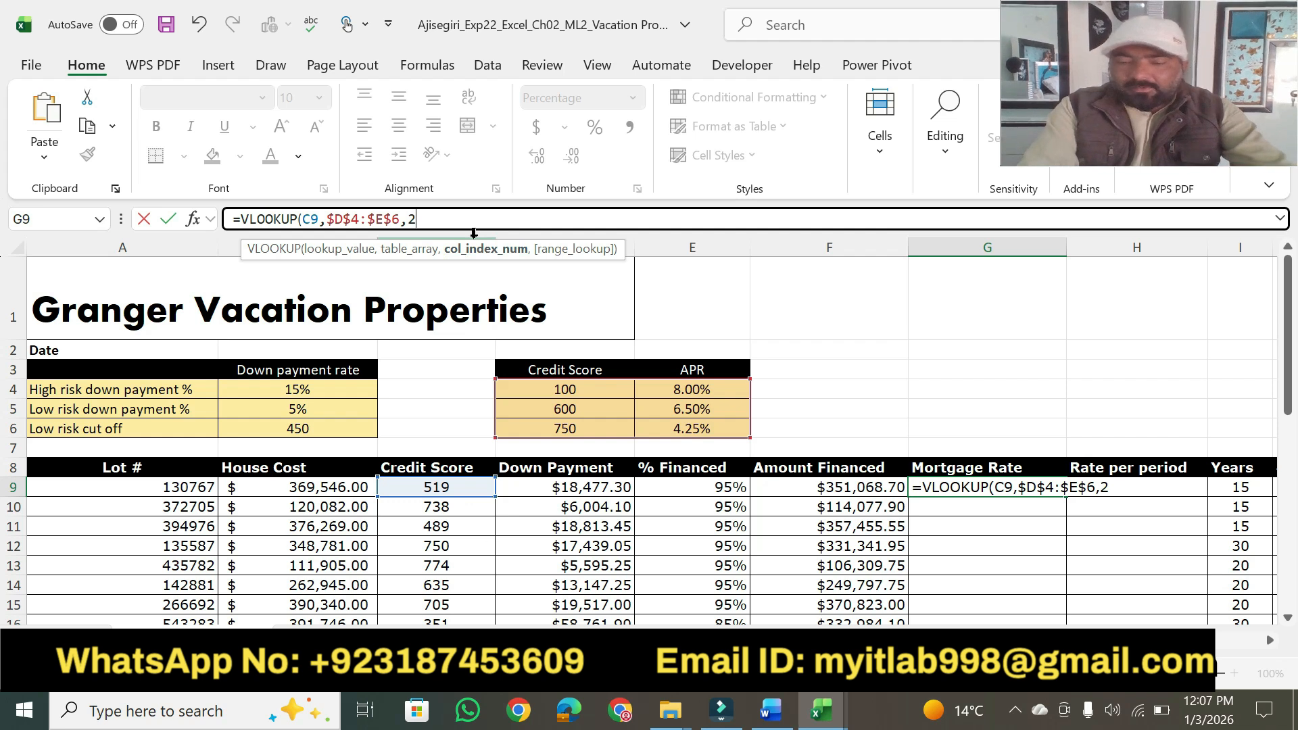
text())
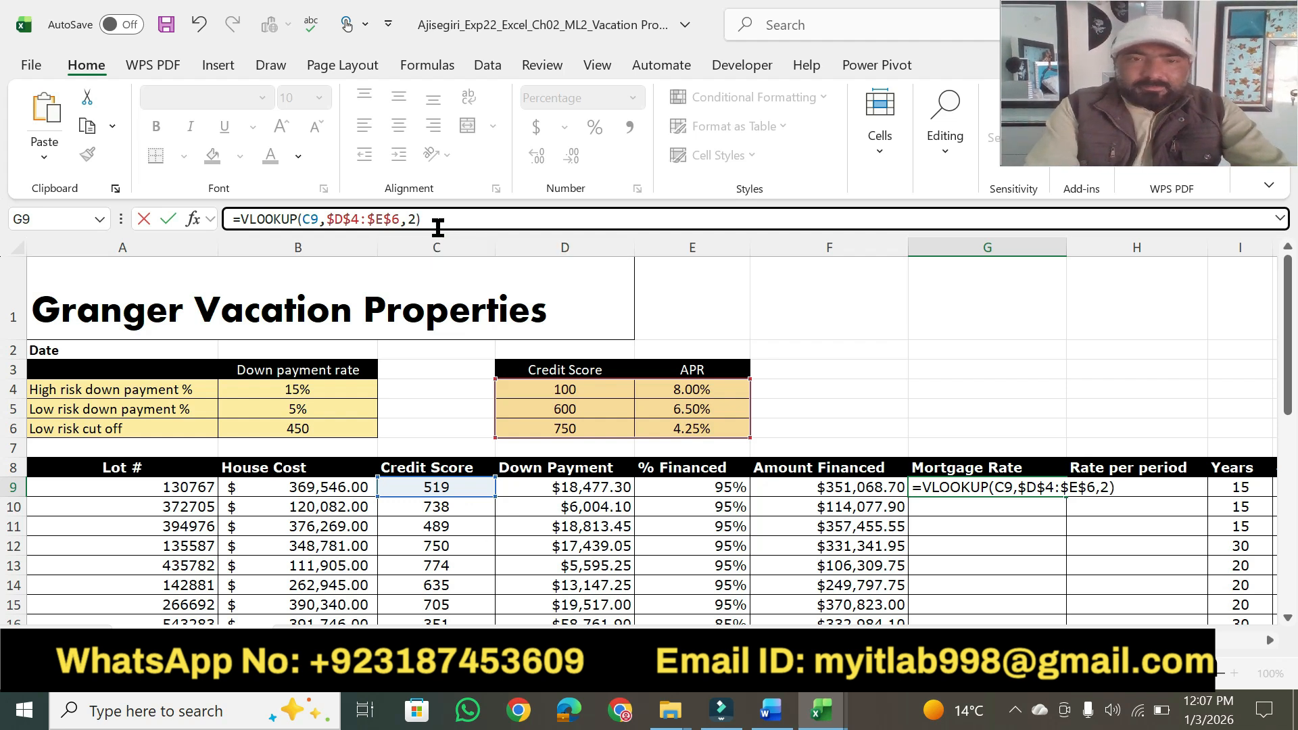
triple_click(433, 219)
key(Right)
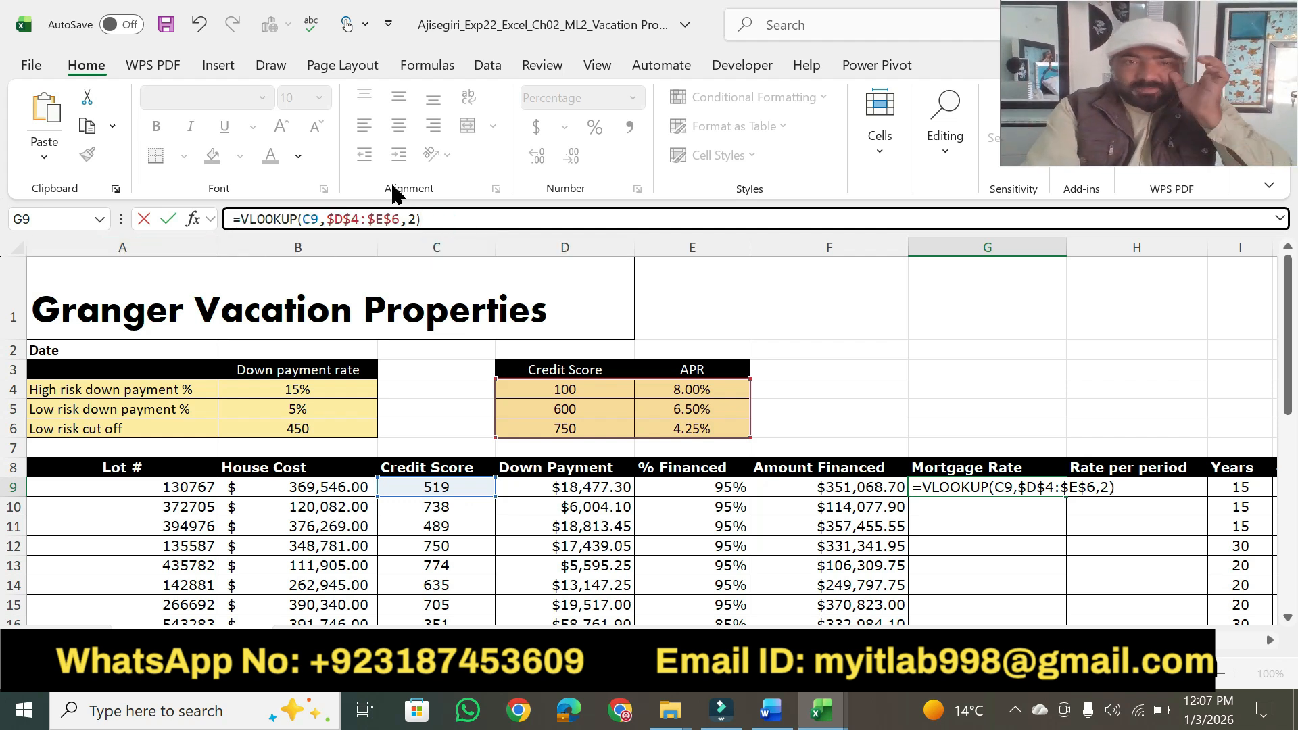
key(Return)
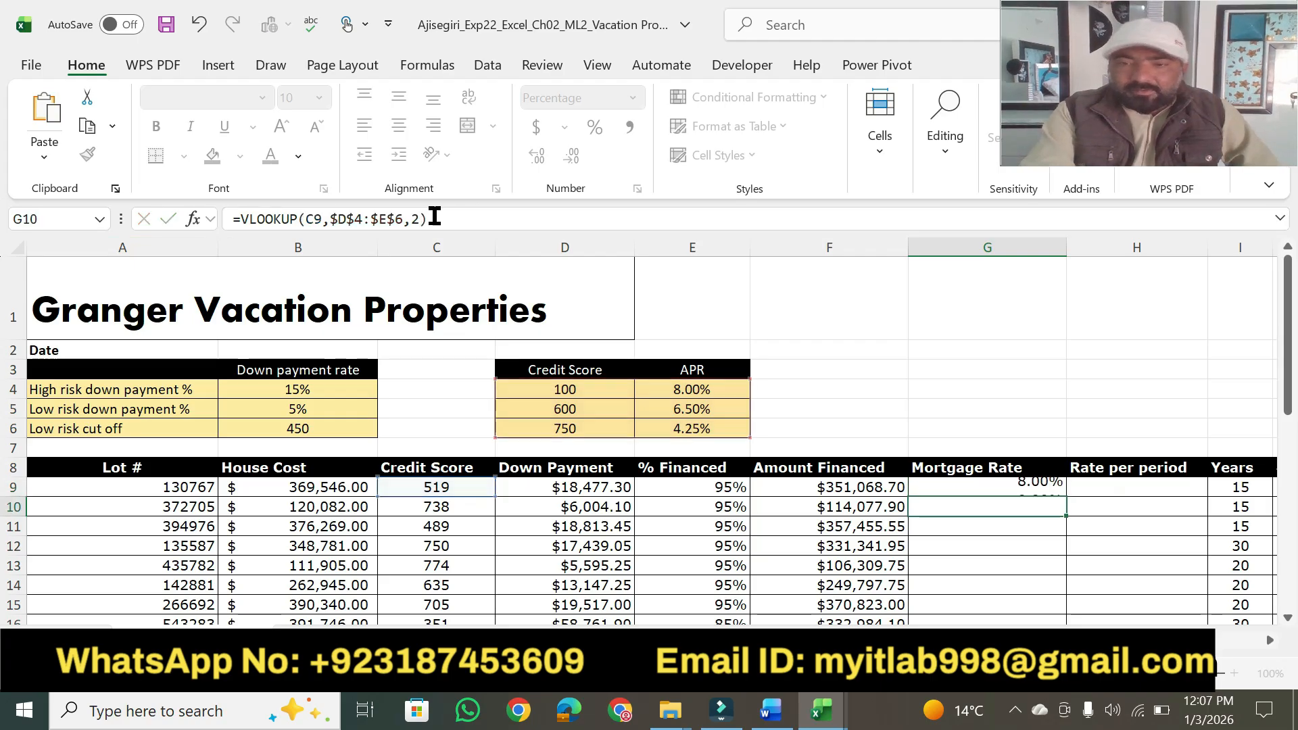
Fill the mortgage rate formula from cell G9 down the column, using the Fill Without Formatting option.
click(767, 716)
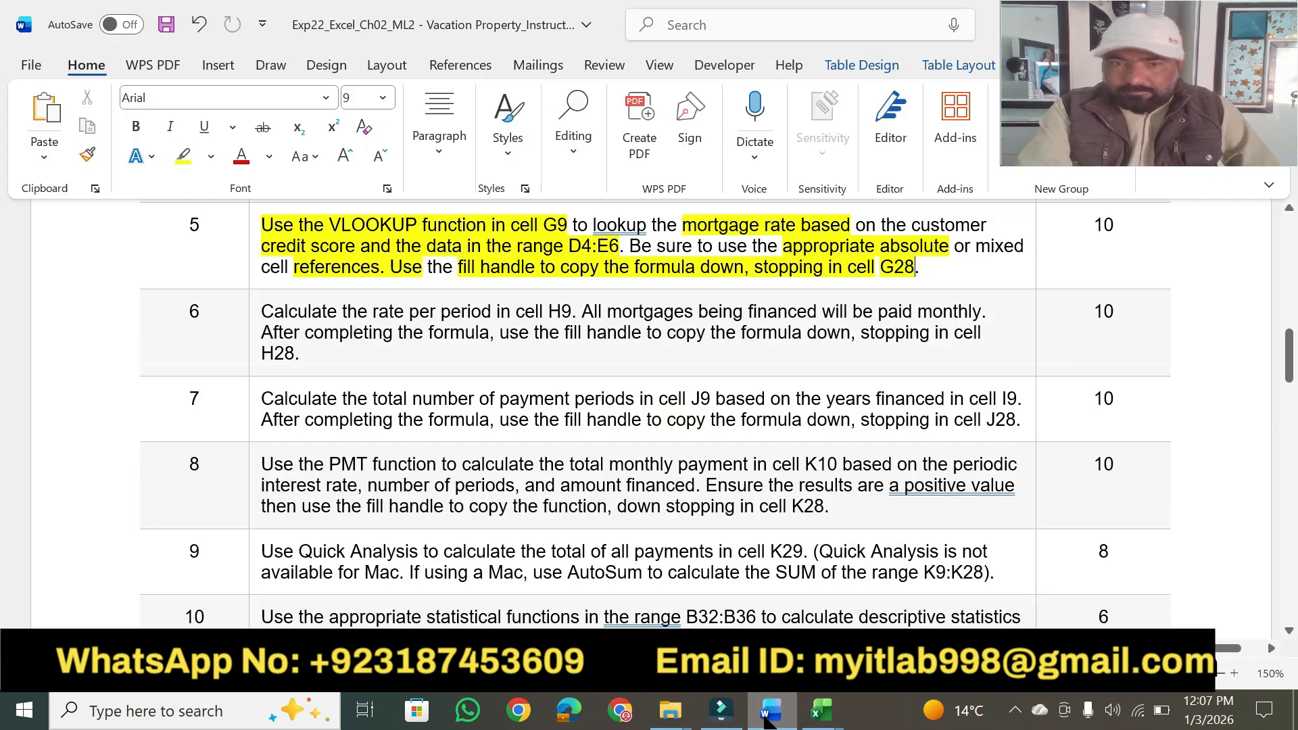
click(820, 710)
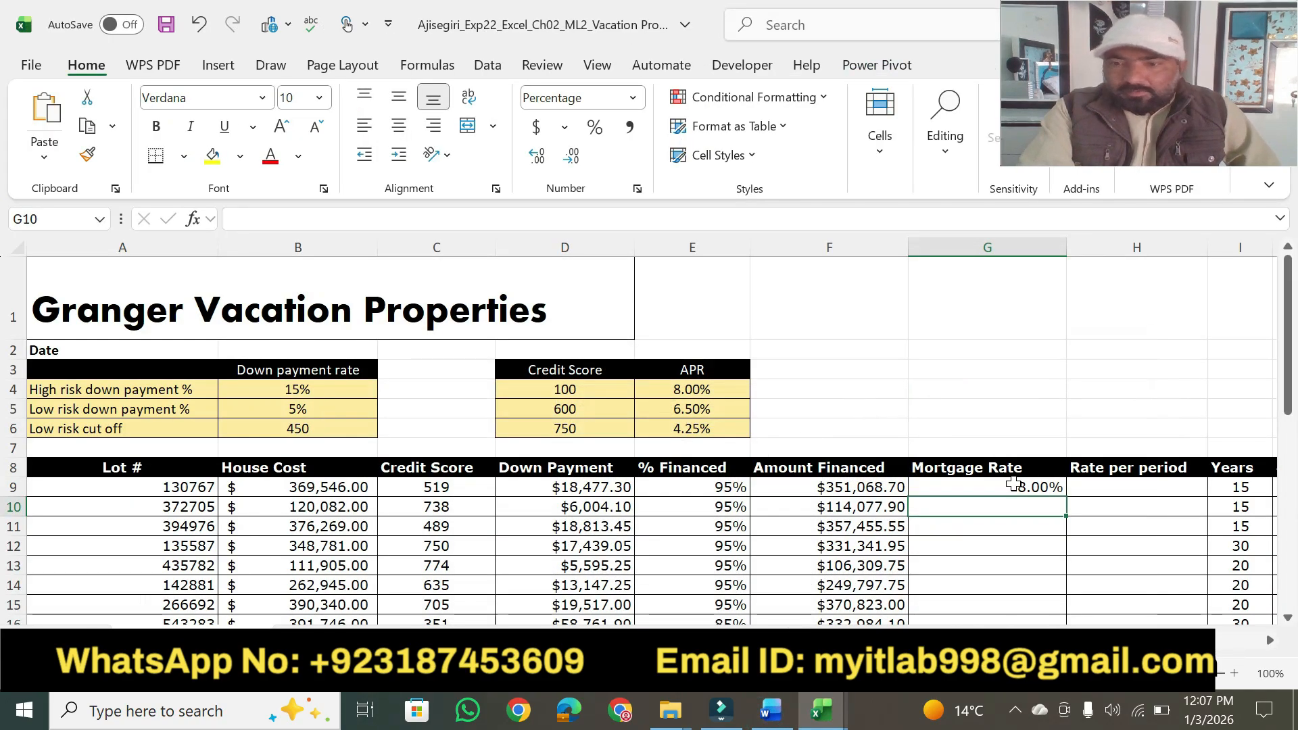
click(1035, 487)
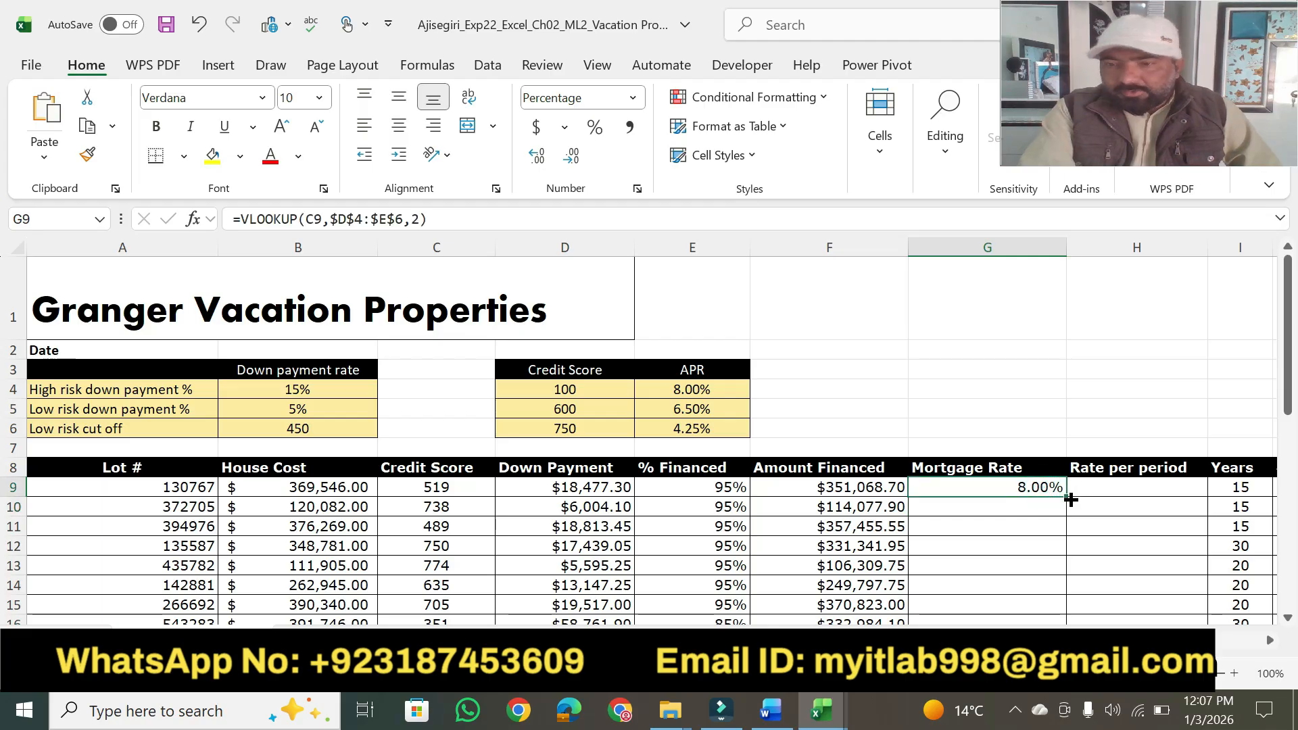
double_click(1070, 499)
drag(1290, 409, 1290, 603)
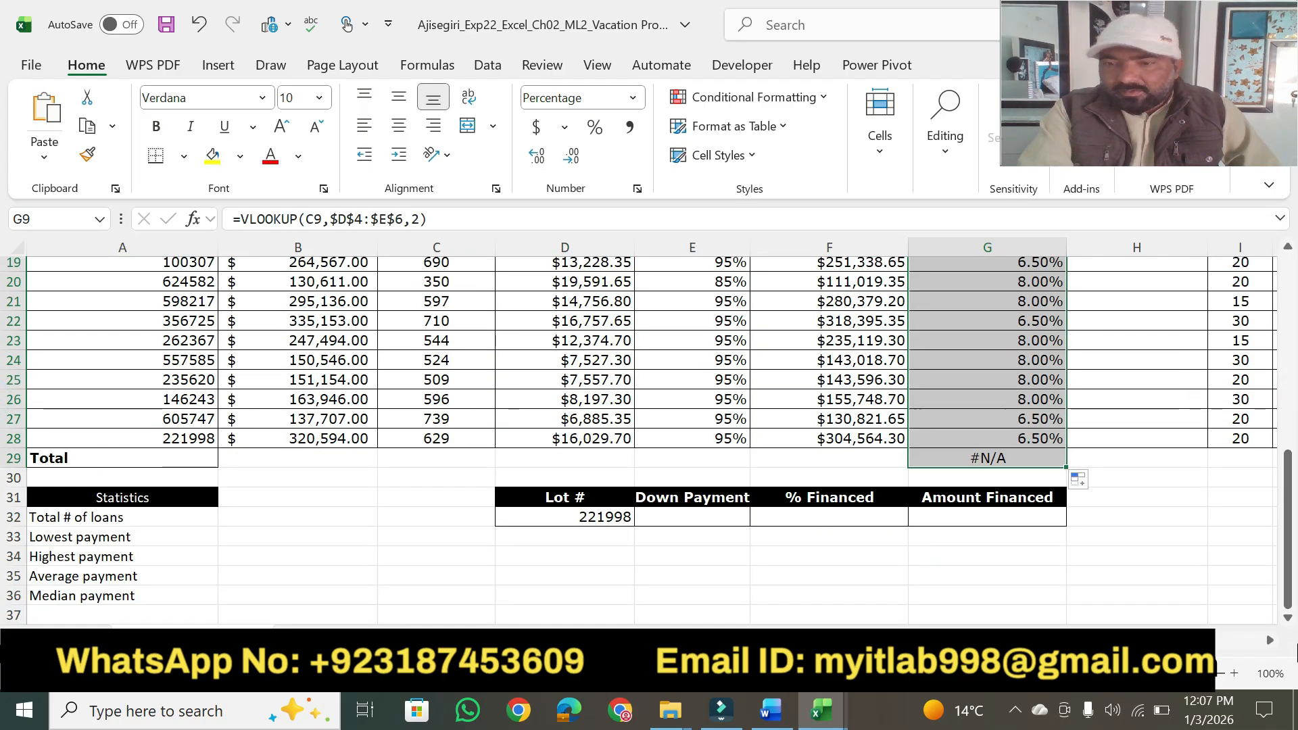
click(1082, 482)
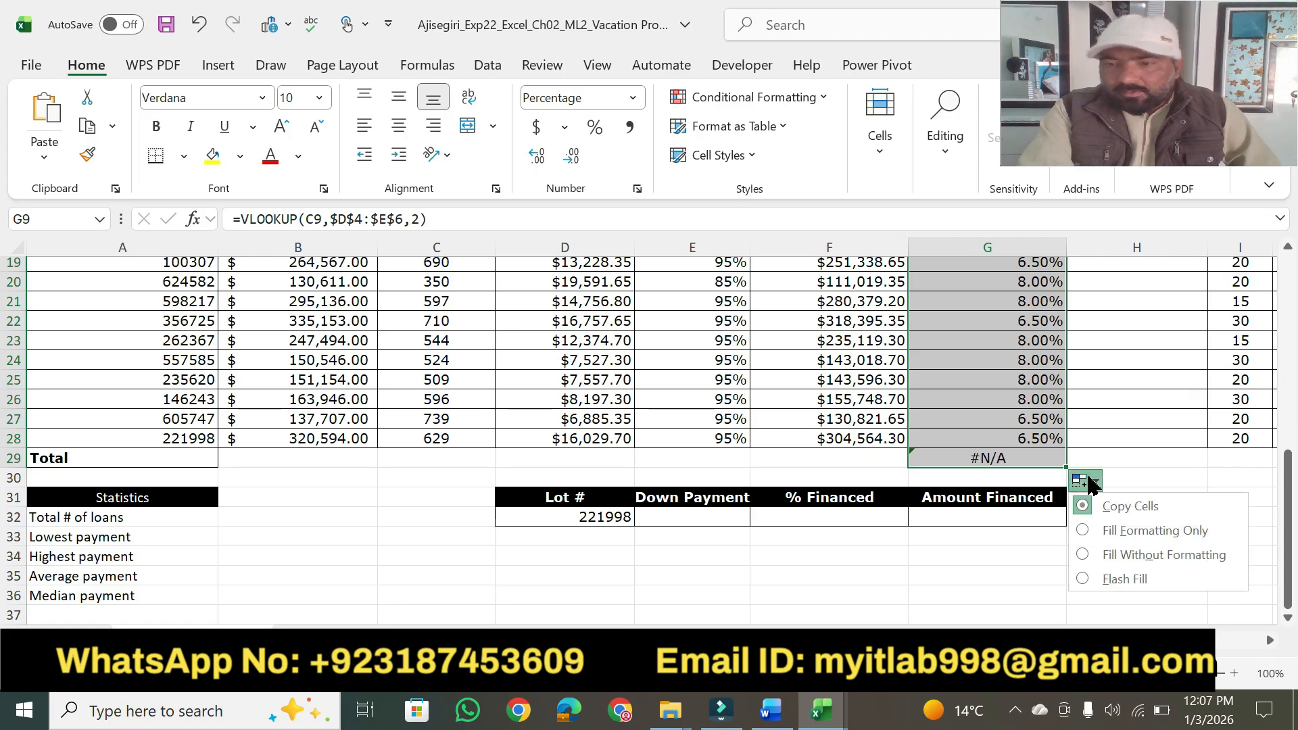
click(1132, 554)
mouse_move(1288, 485)
mouse_down()
mouse_move(1290, 588)
mouse_move(1285, 493)
mouse_up()
click(1147, 534)
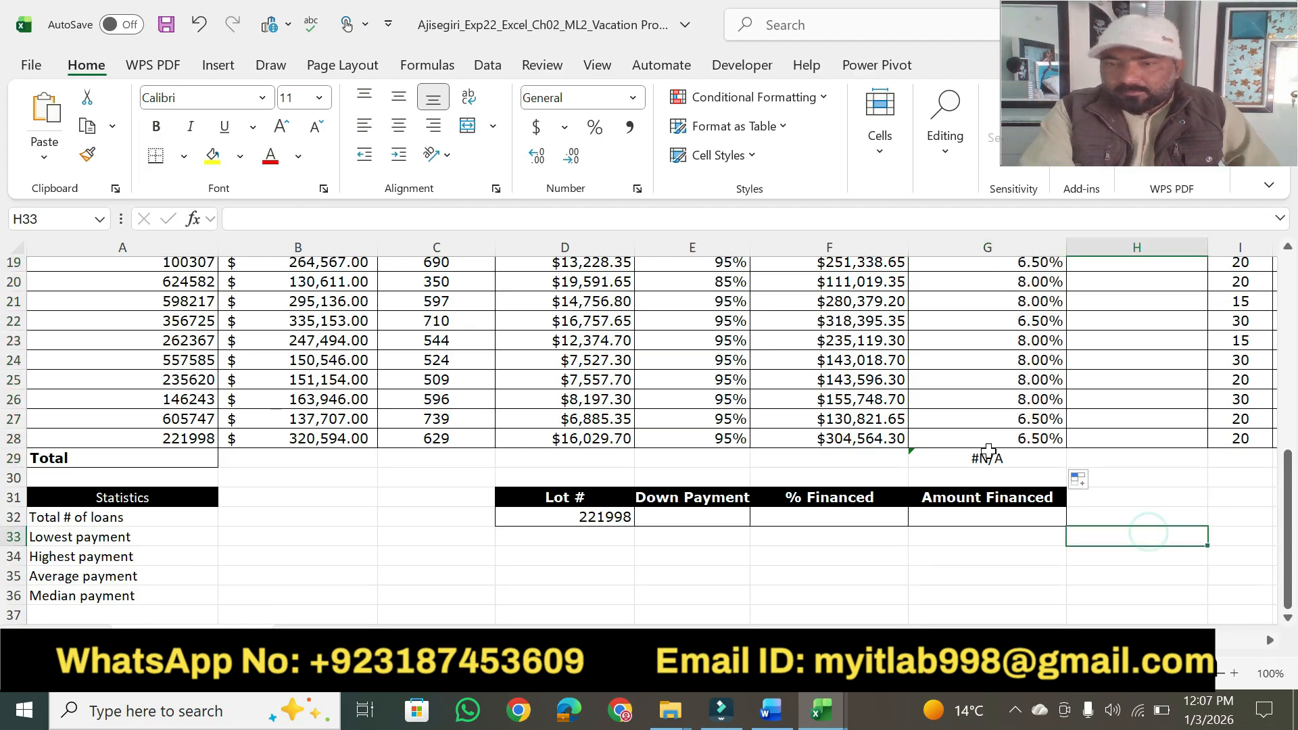
Delete the surplus VLOOKUP formula from cell G29 in the Total row.
click(988, 454)
drag(460, 217, 203, 226)
key(Escape)
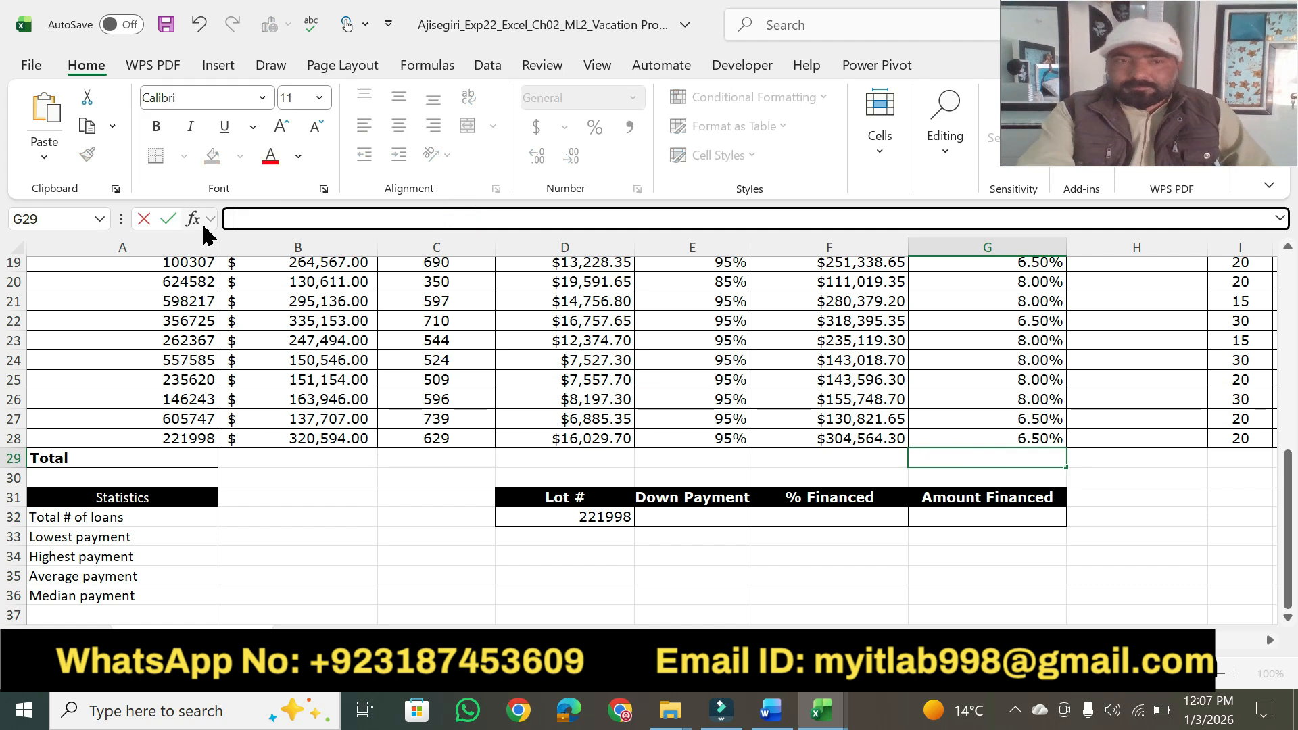
click(1175, 571)
scroll(1175, 571, up, 6)
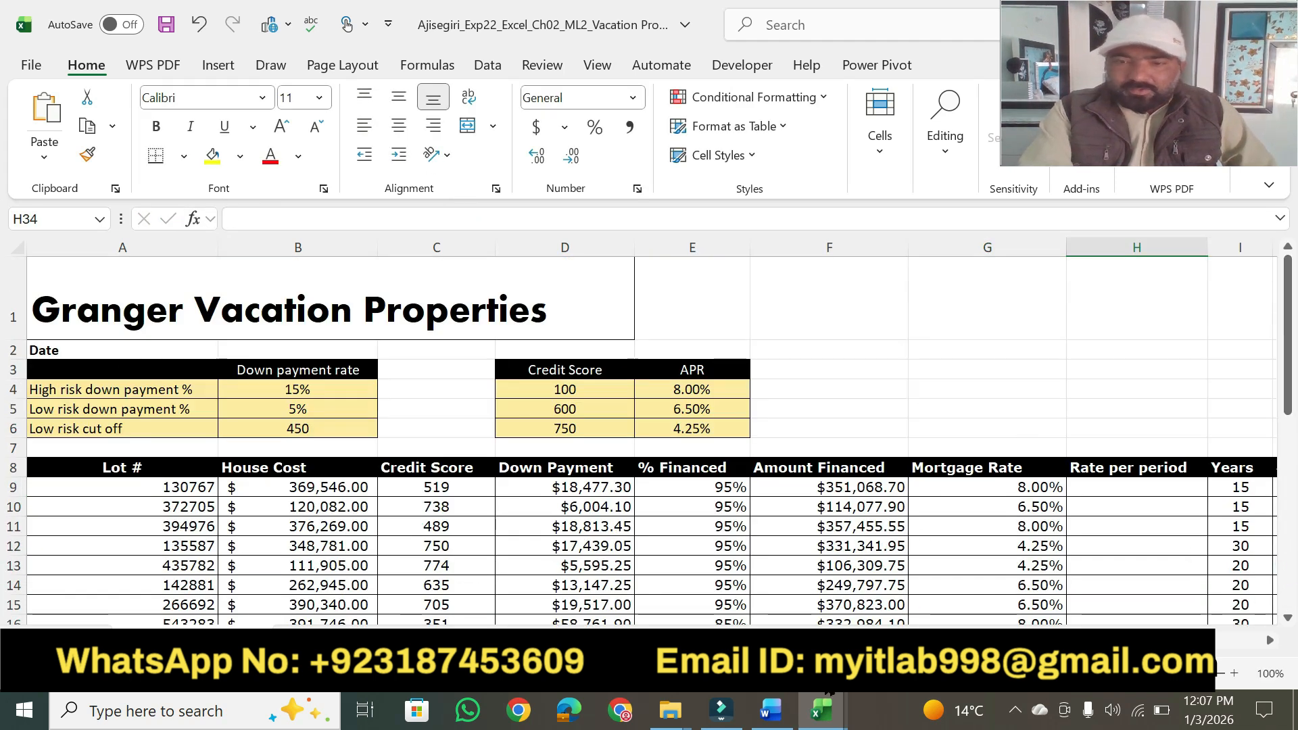
Switch to Word and highlight step 5's 10 points in yellow.
click(771, 710)
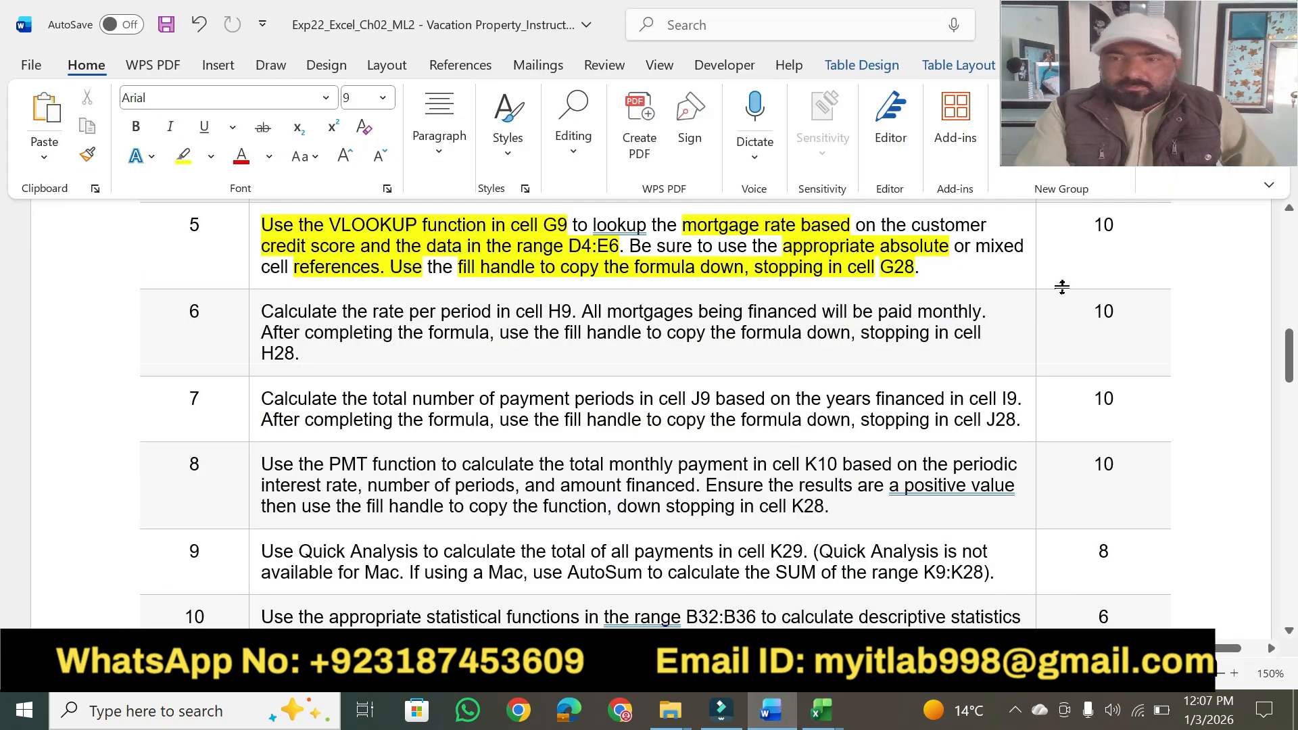
click(183, 156)
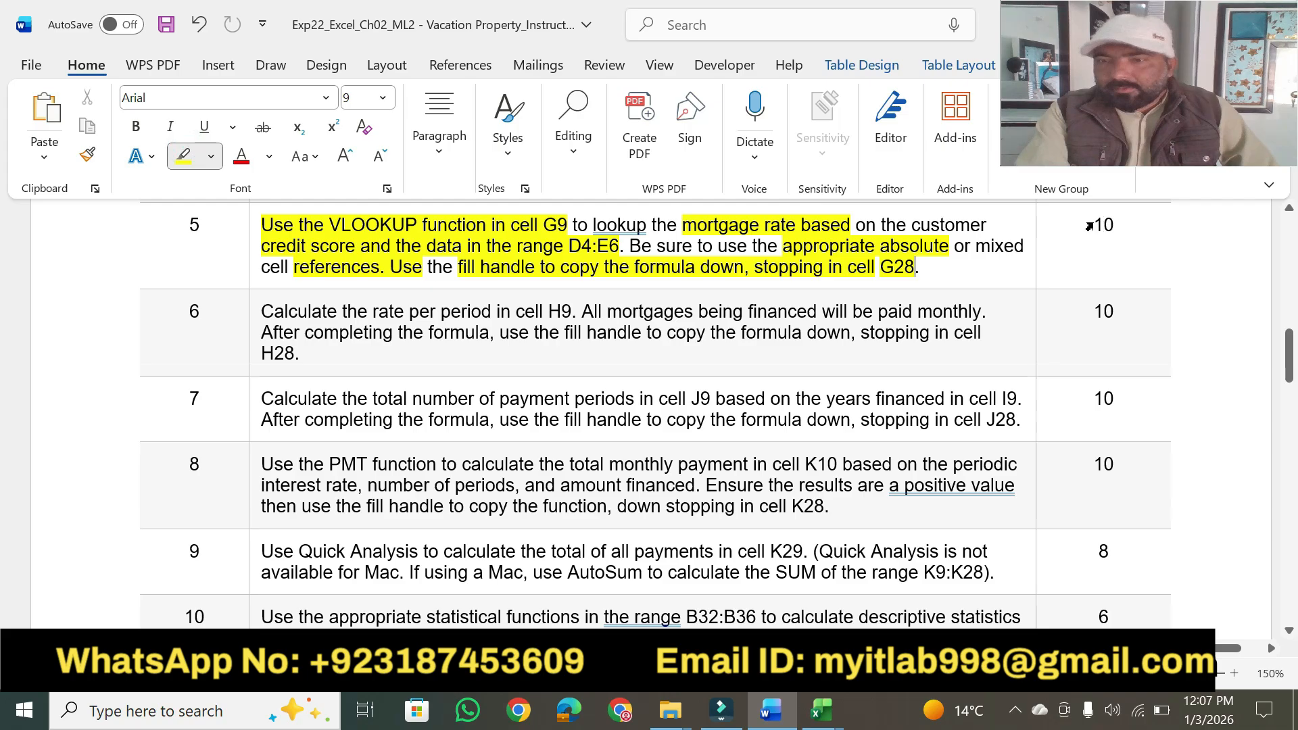
drag(1092, 225, 1119, 226)
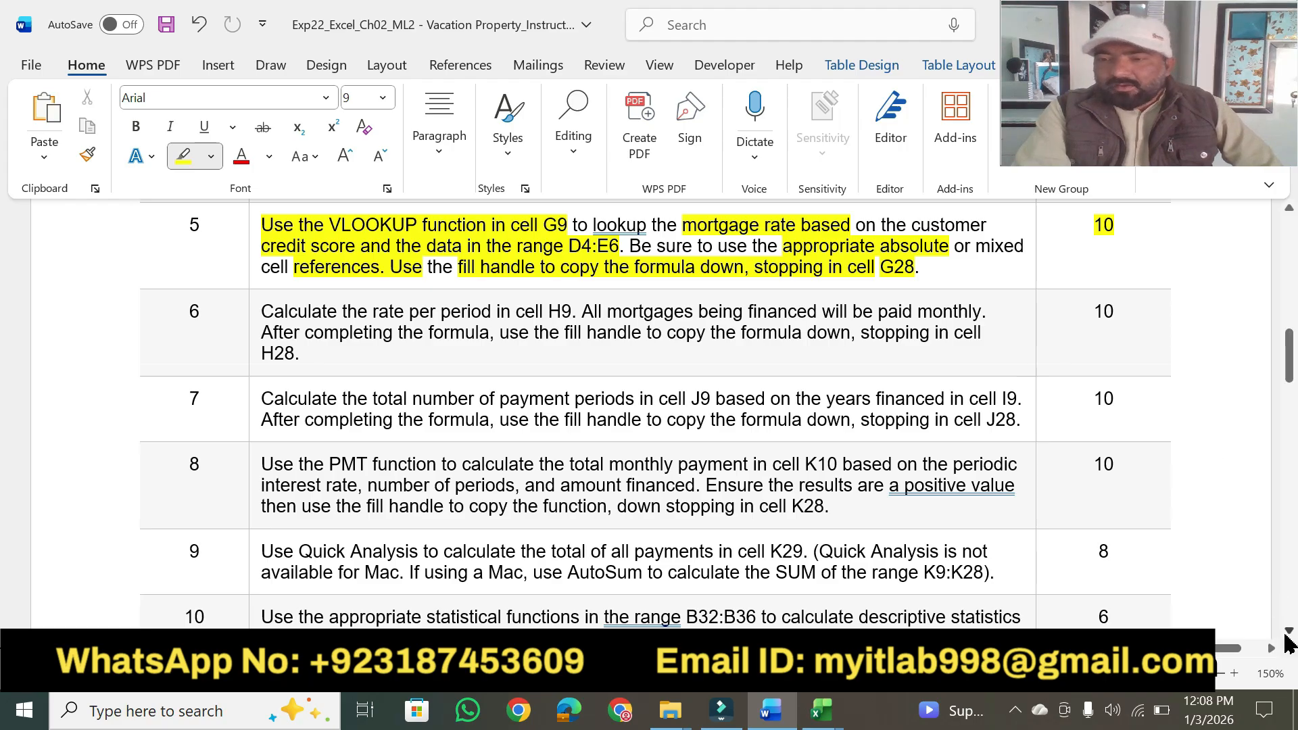
Highlight step 6's phrases on the rate per period, cell H9, financed mortgages, completing and copying the formula, and H28, plus its 10 points.
click(1288, 631)
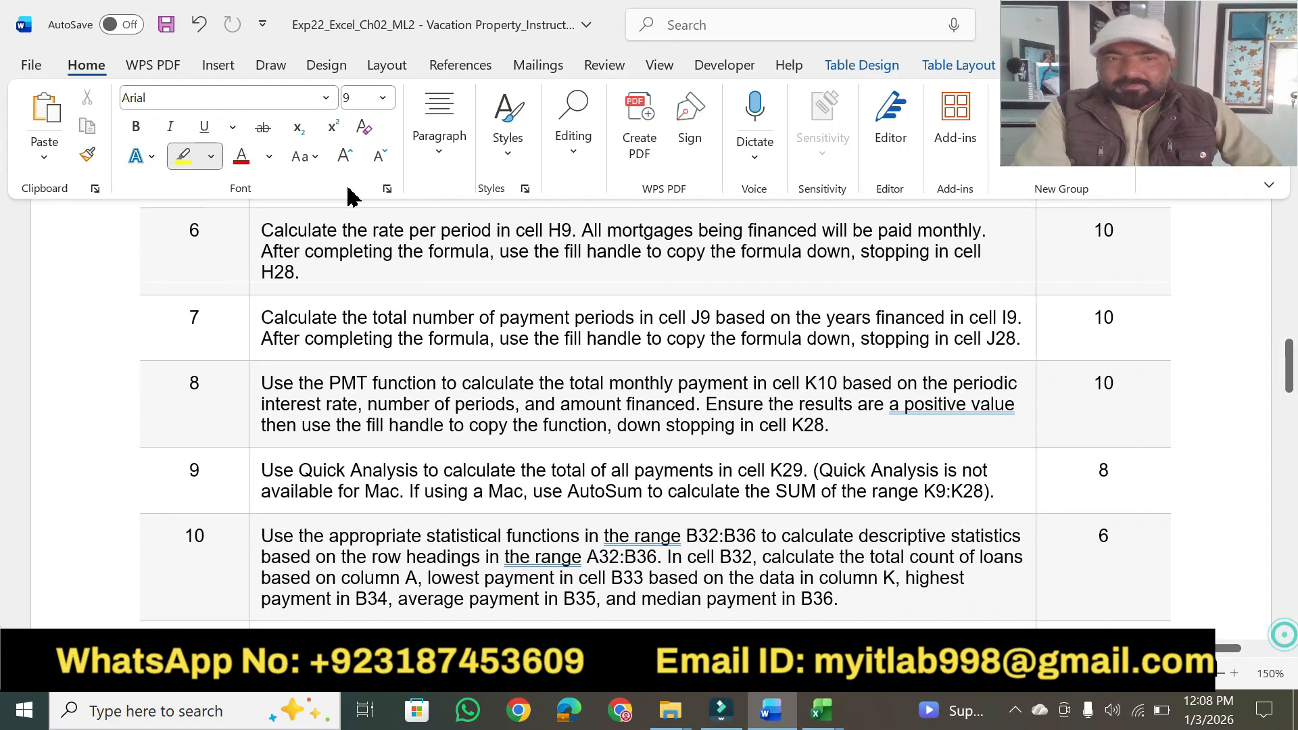
drag(261, 230, 909, 225)
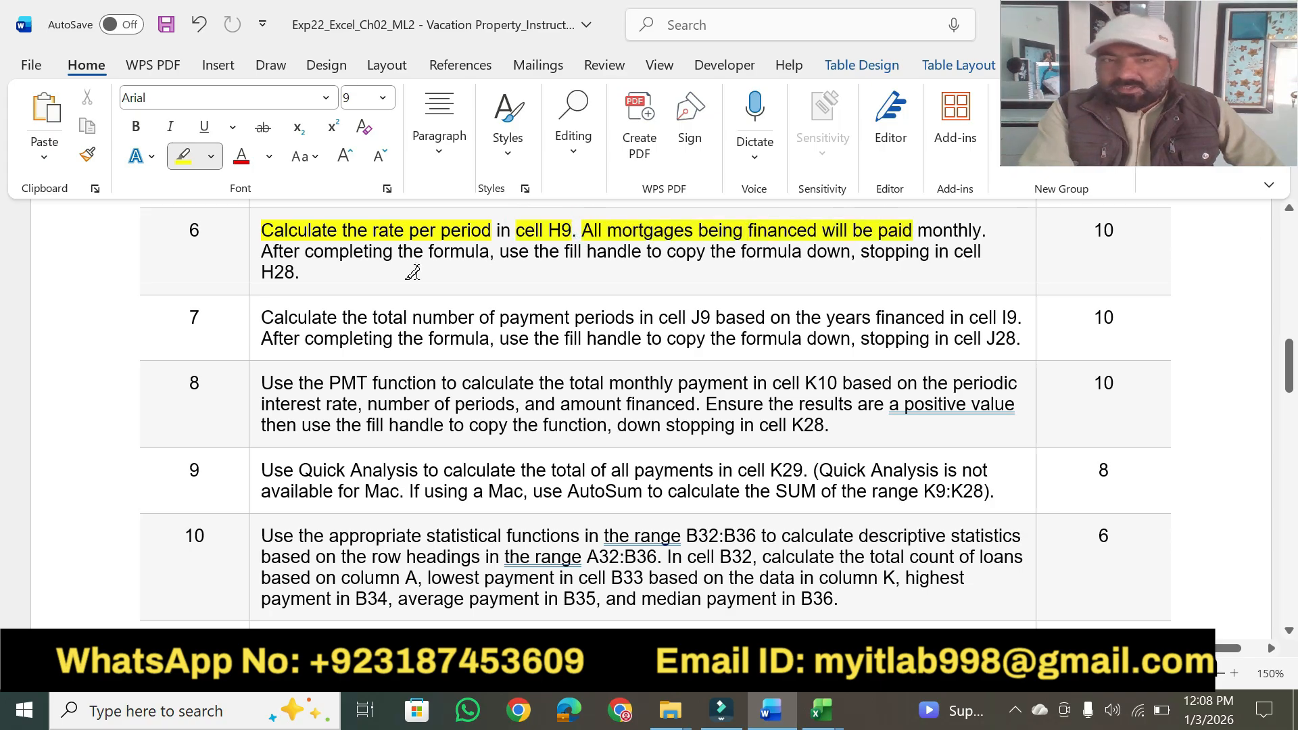
mouse_move(306, 252)
mouse_down()
mouse_move(757, 250)
mouse_move(825, 233)
mouse_move(821, 252)
mouse_move(931, 251)
mouse_move(916, 255)
mouse_up()
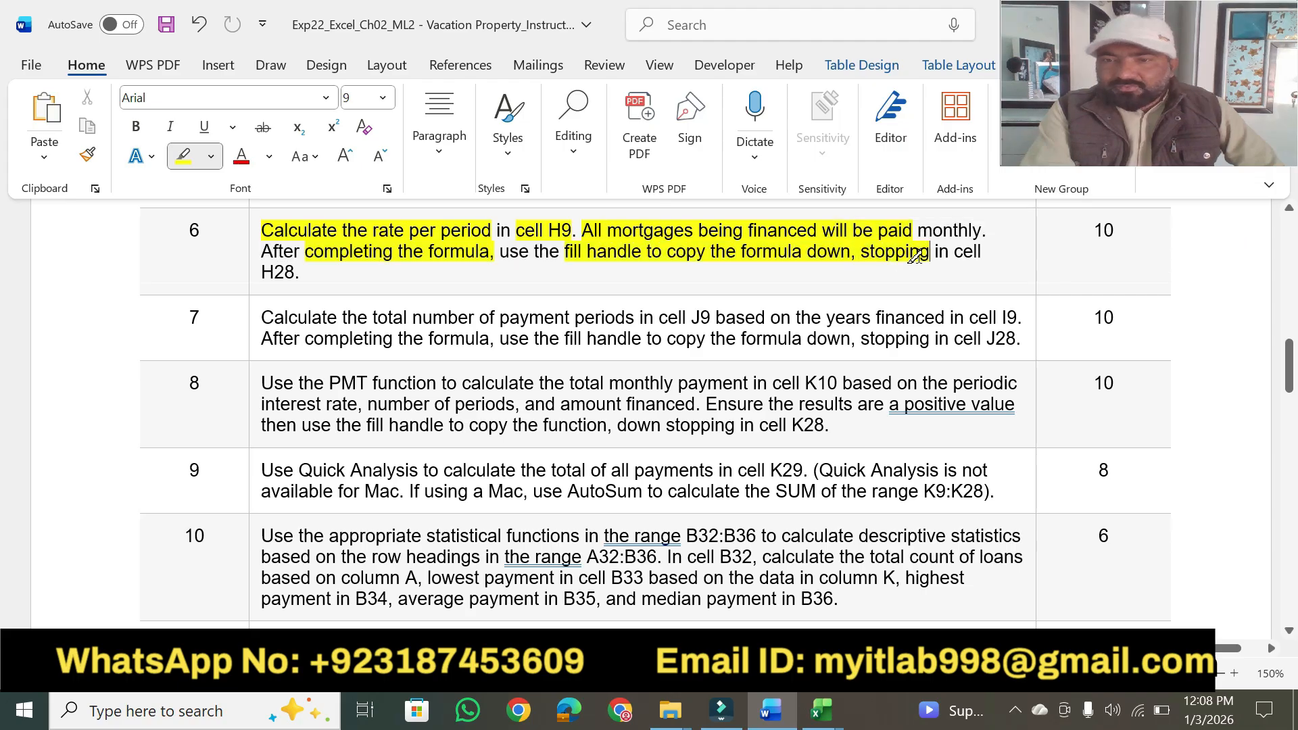
drag(262, 276, 301, 279)
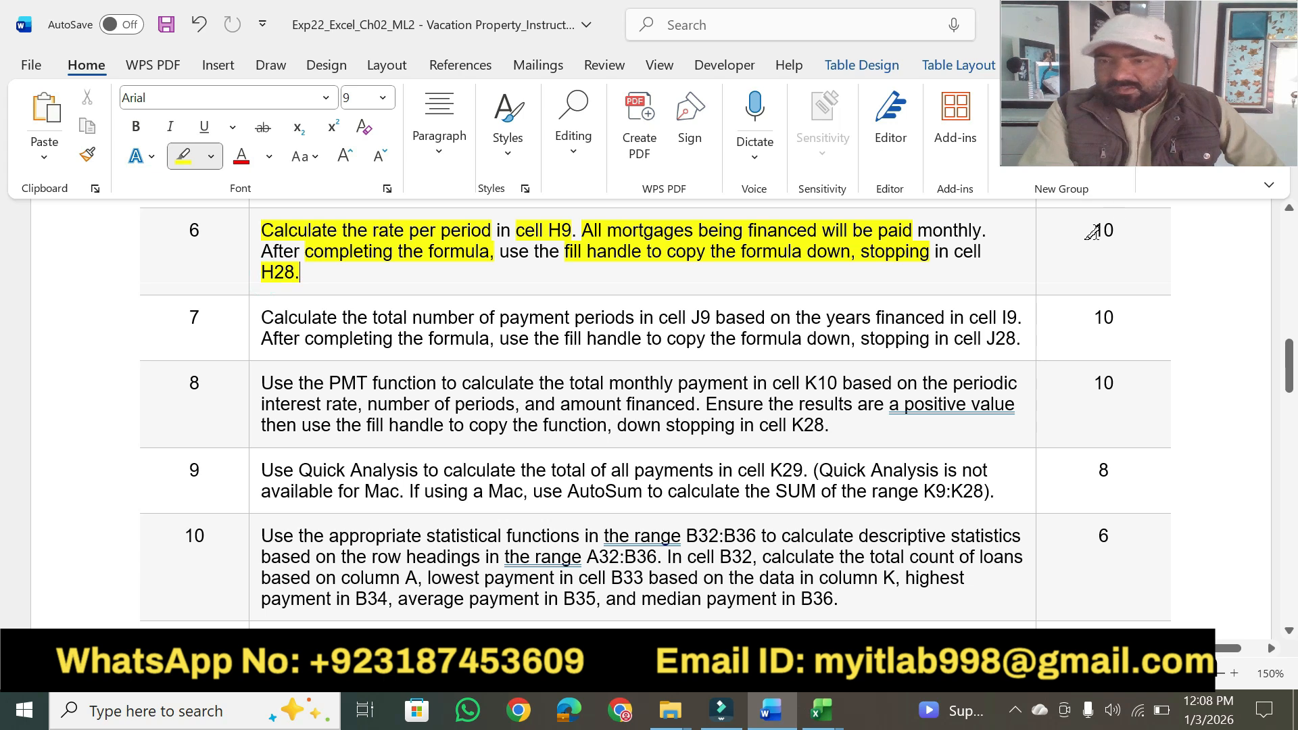
drag(1090, 233, 1115, 233)
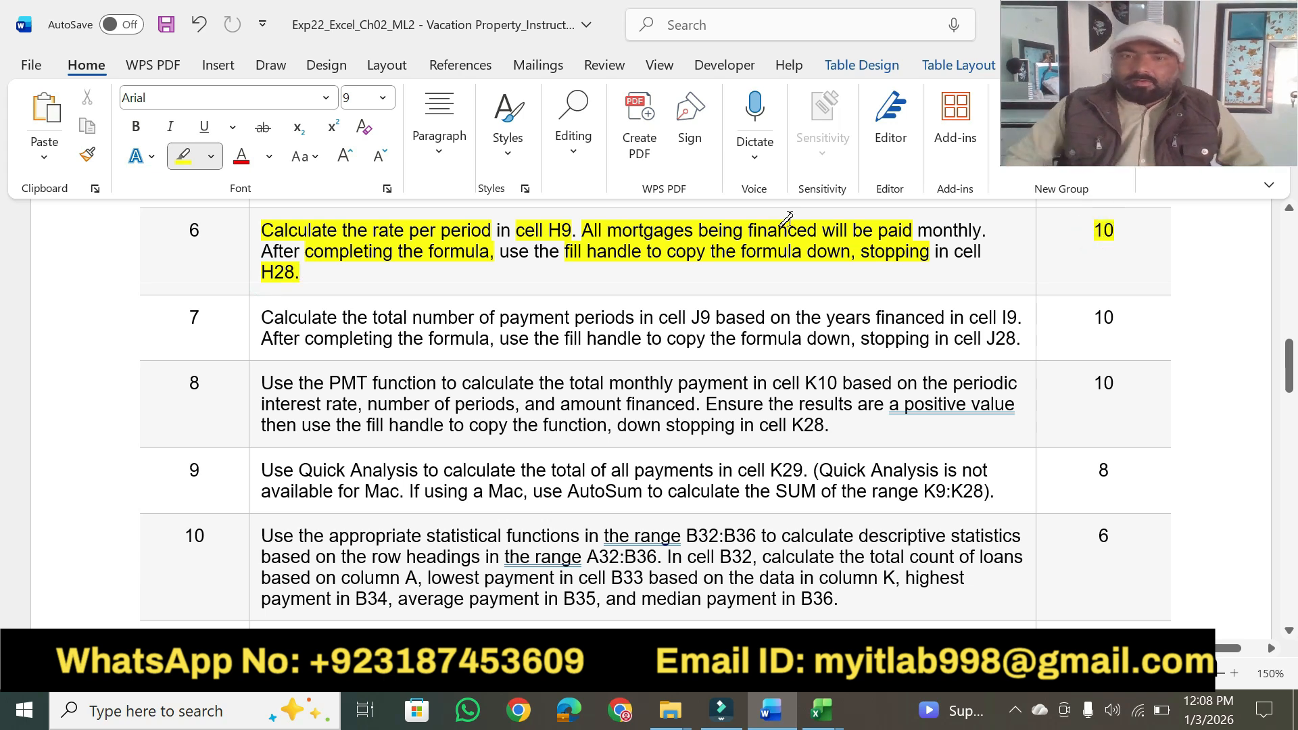
Review the highlighted instructions from the project description through steps 1 to 10, and return to the document's beginning.
drag(1288, 377, 4, 269)
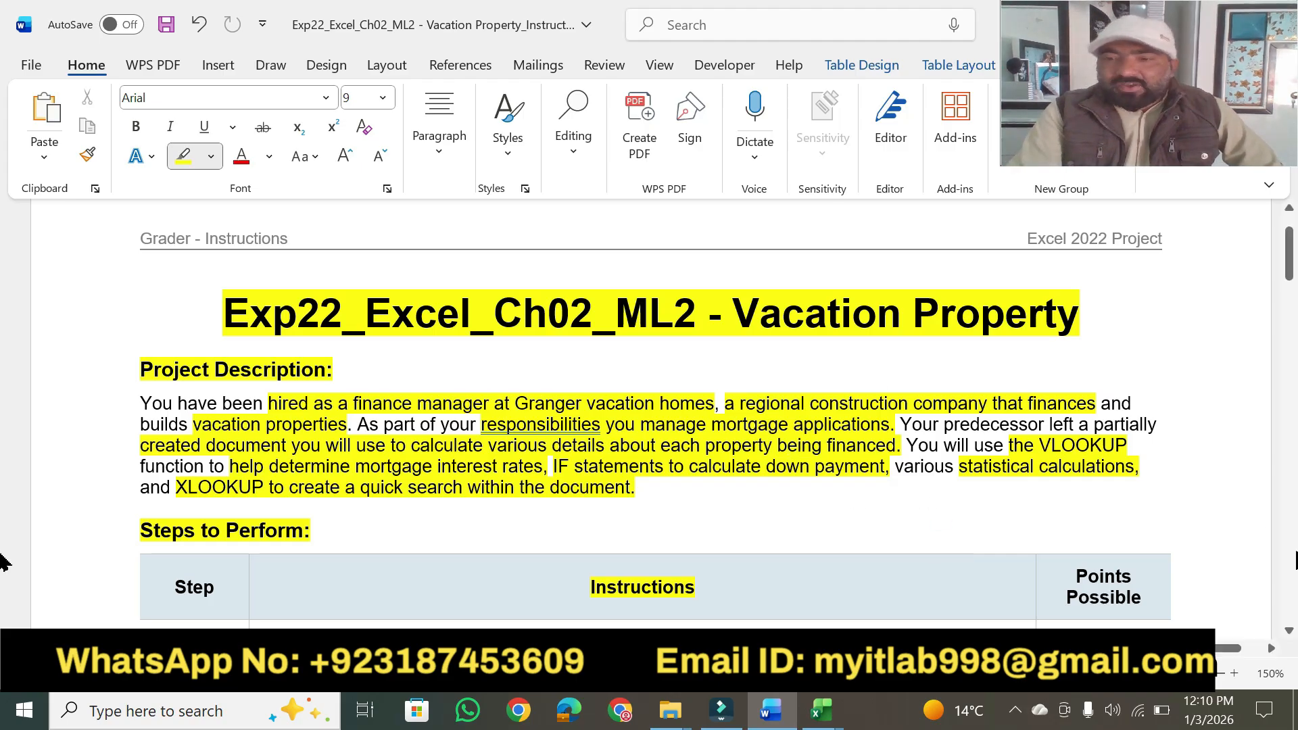
click(1289, 632)
click(1289, 633)
click(1289, 632)
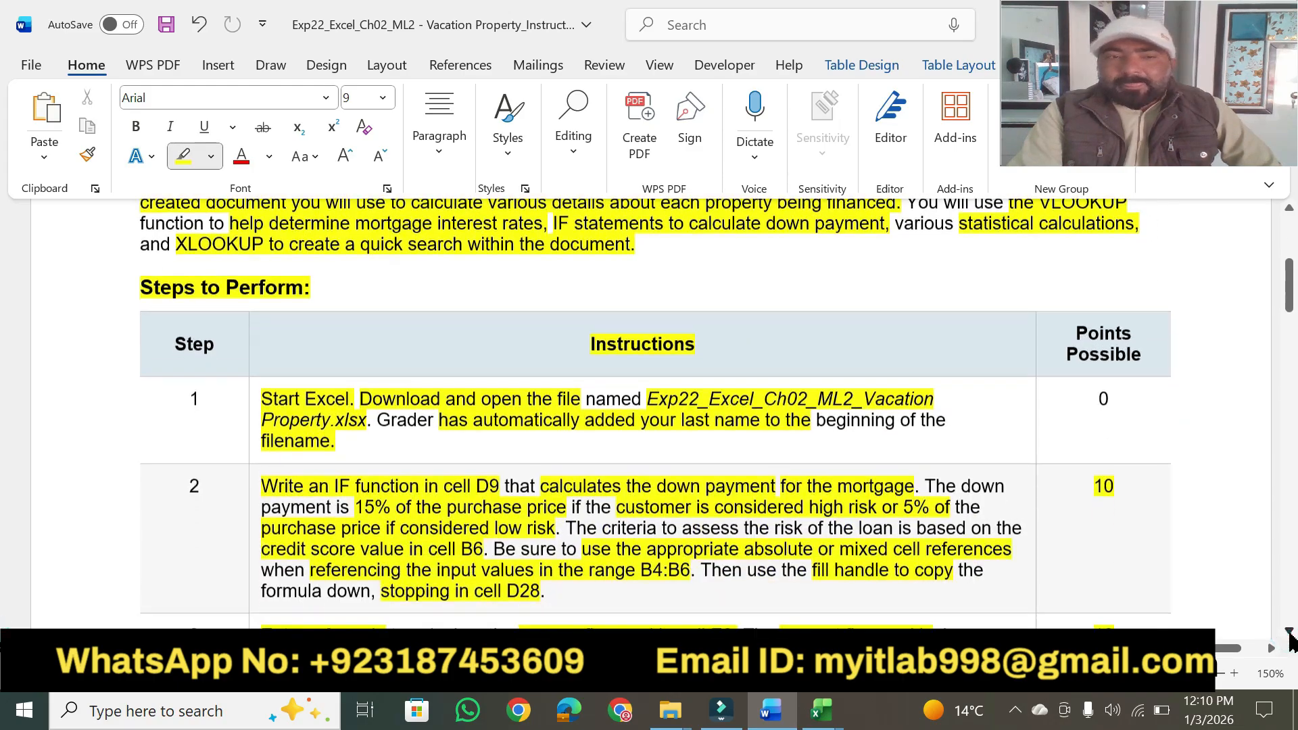
click(1289, 633)
click(1289, 632)
click(1289, 632)
click(1289, 633)
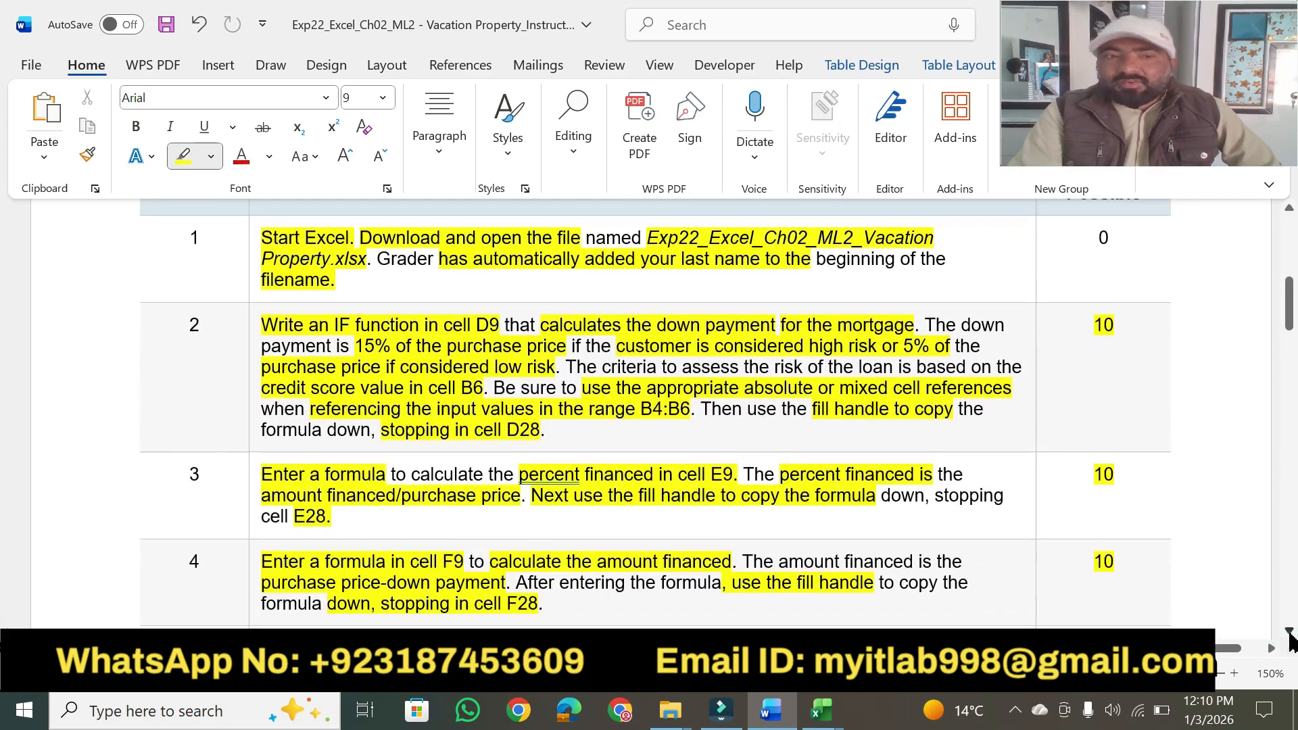
click(1289, 632)
click(1289, 633)
click(1290, 632)
click(1289, 632)
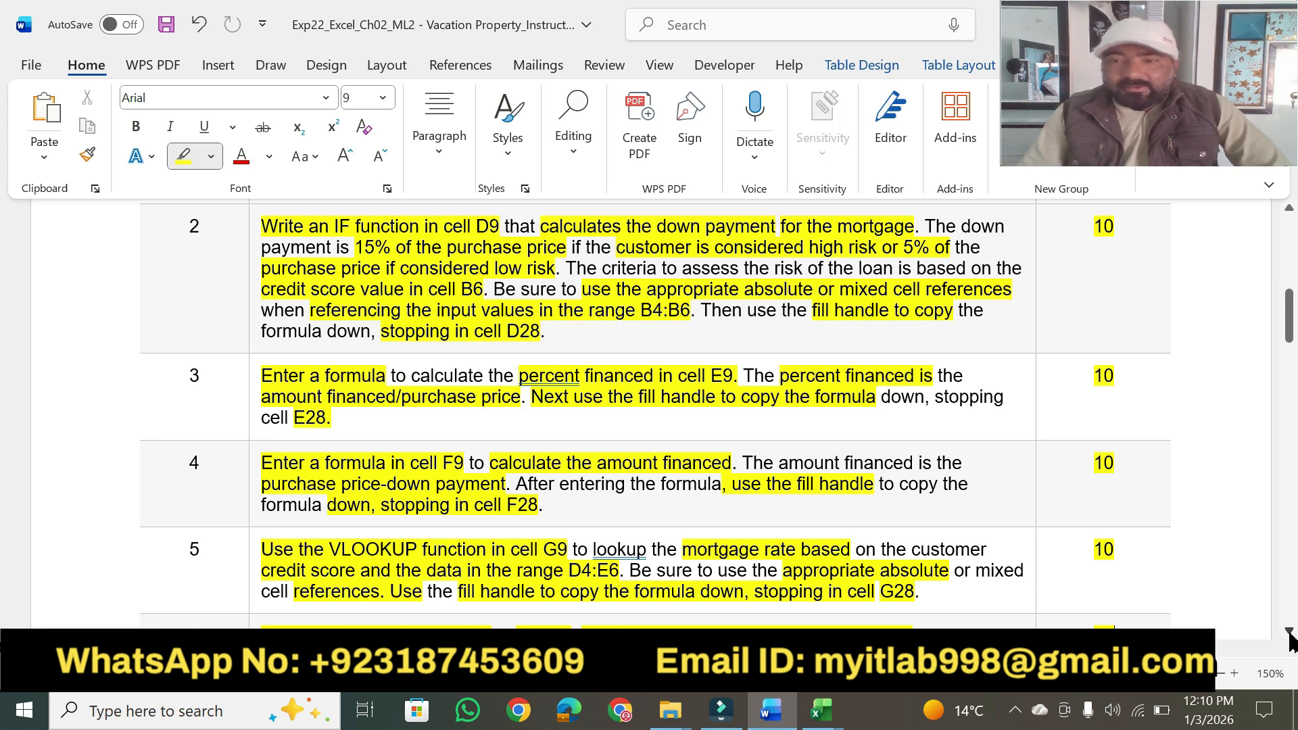
click(1289, 632)
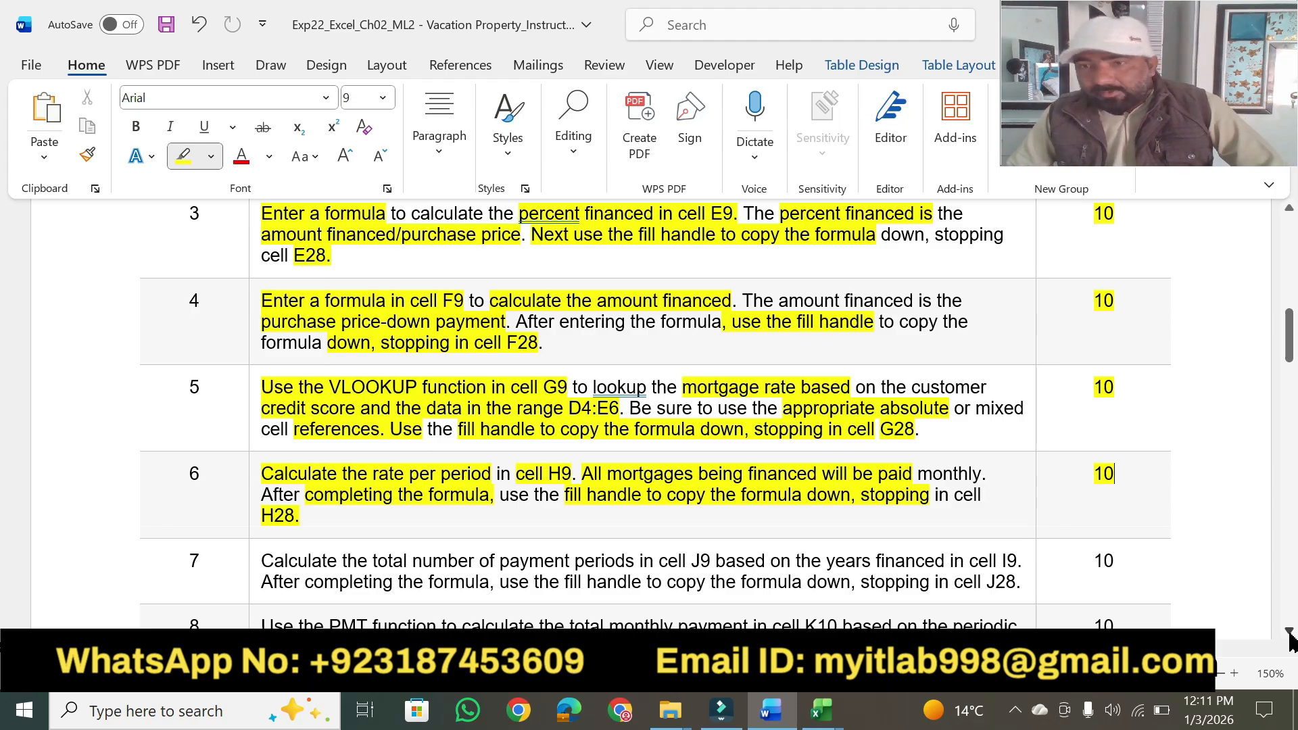
click(1289, 633)
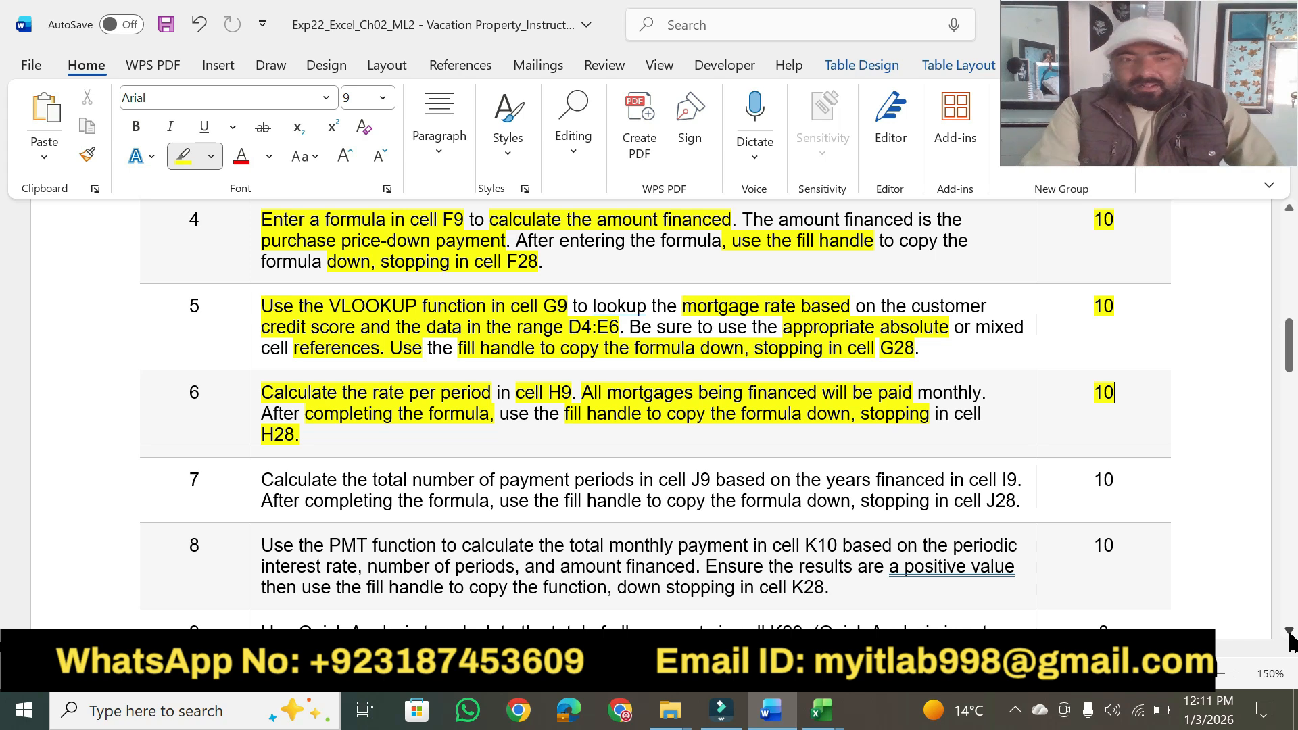
scroll(1291, 641, down, 2)
click(1289, 634)
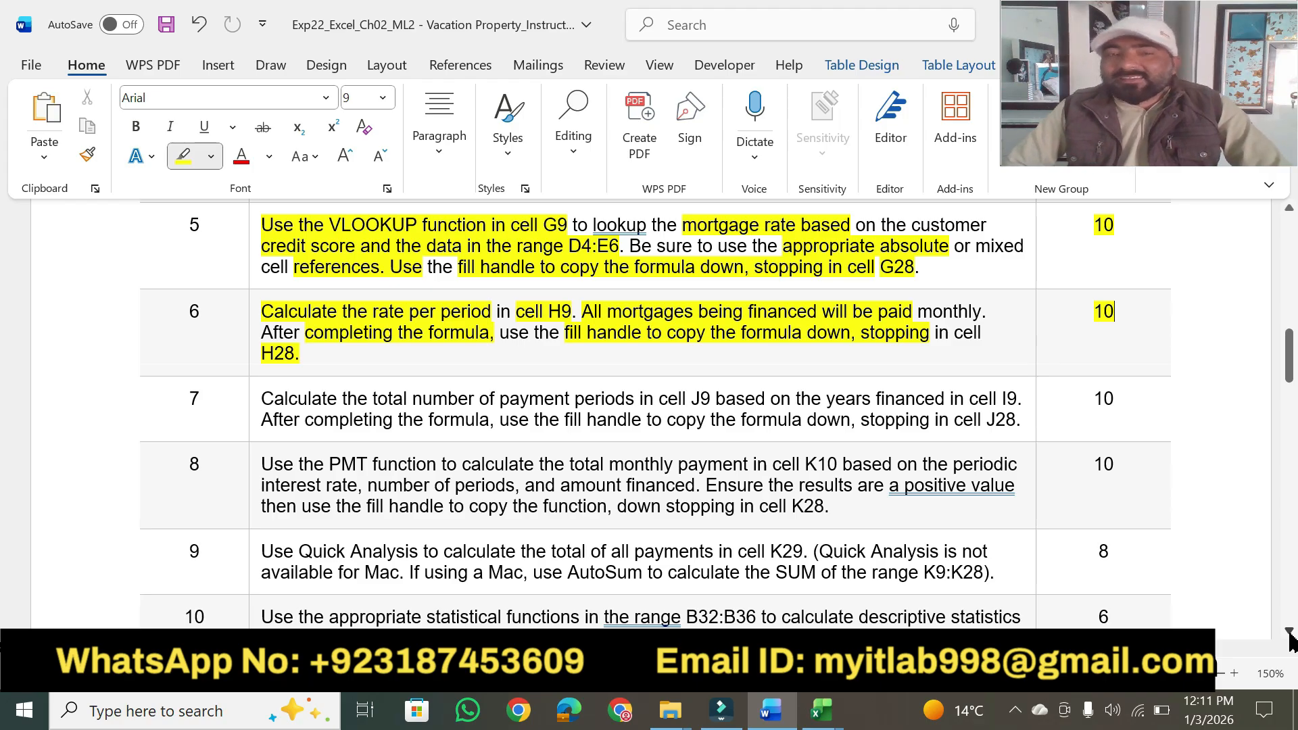
click(1289, 632)
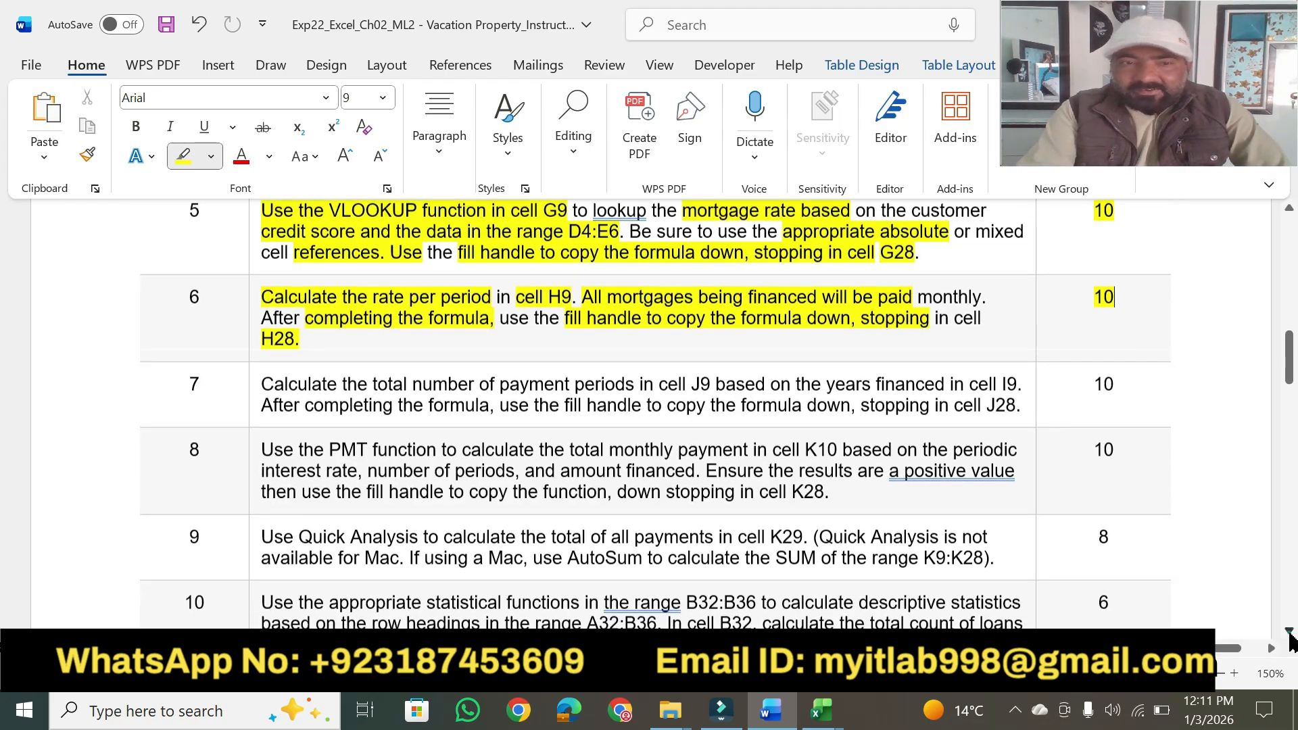
drag(1289, 369, 1290, 269)
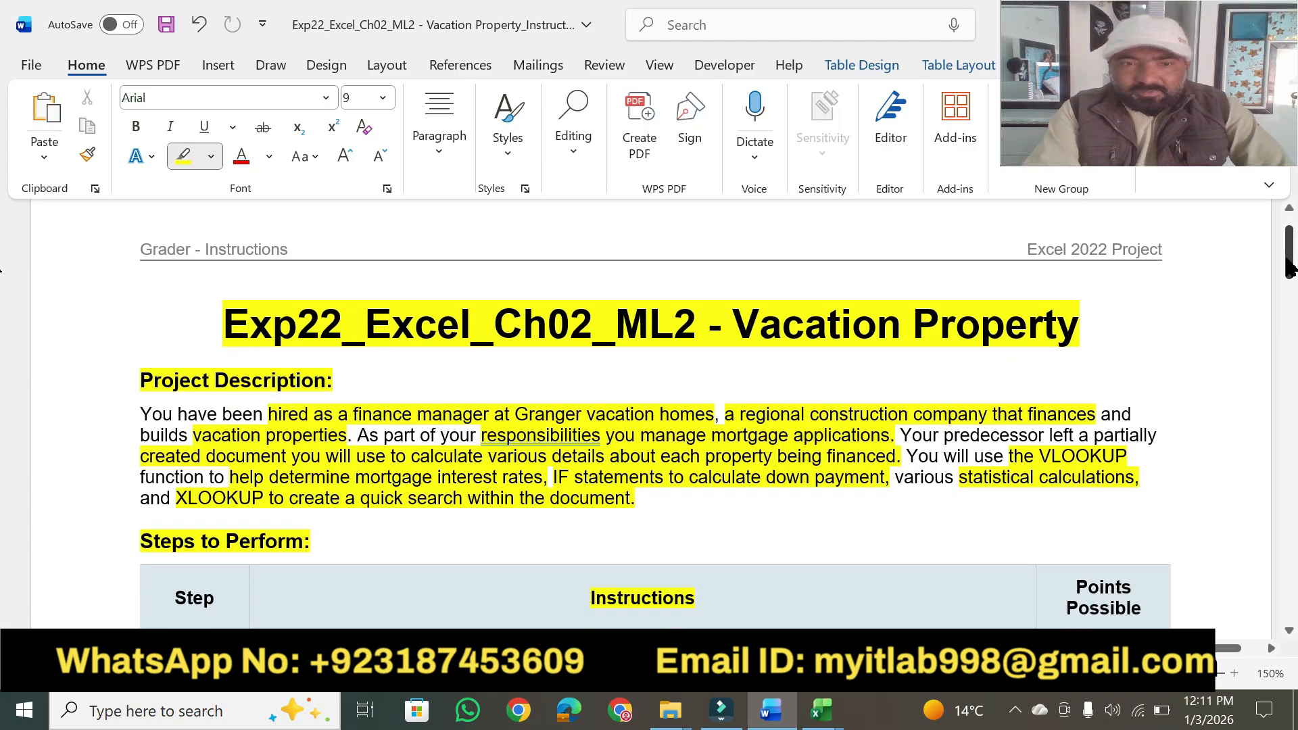